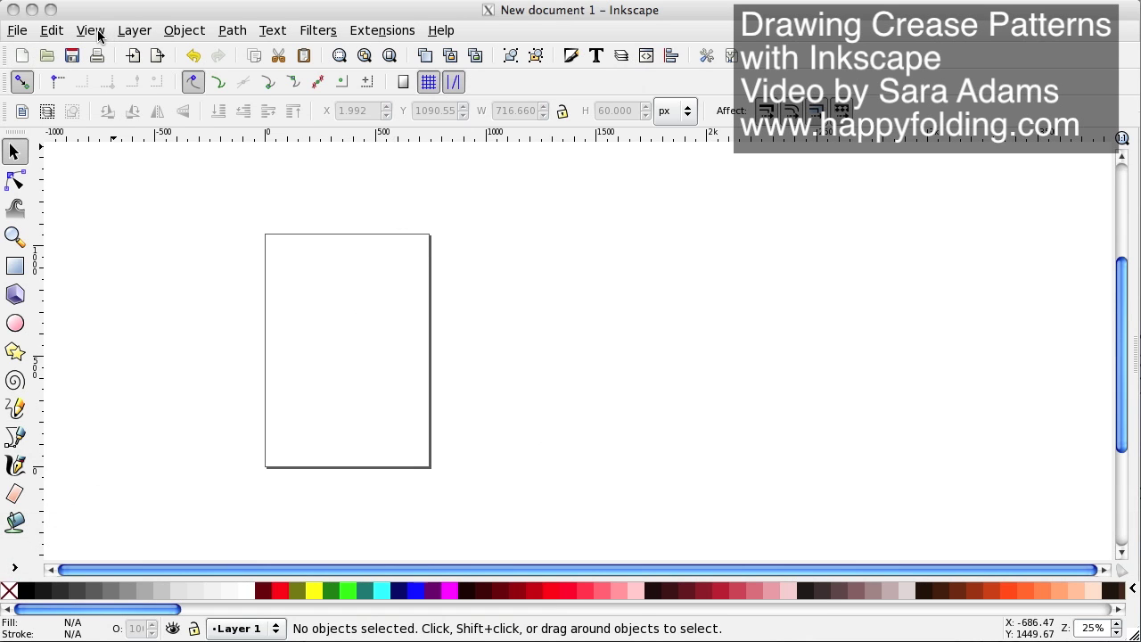
Add guides around the page, hide the page border and shadow, and set snapping to always snap to objects
{"action": "left_click", "coordinate": [54, 32]}
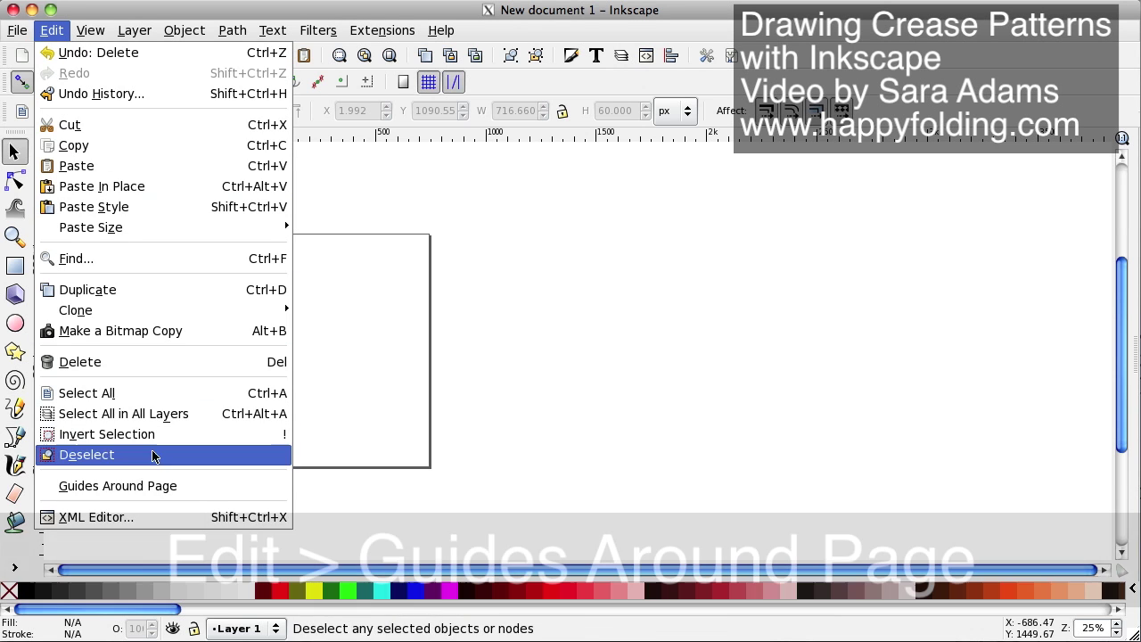
{"action": "left_click", "coordinate": [157, 490]}
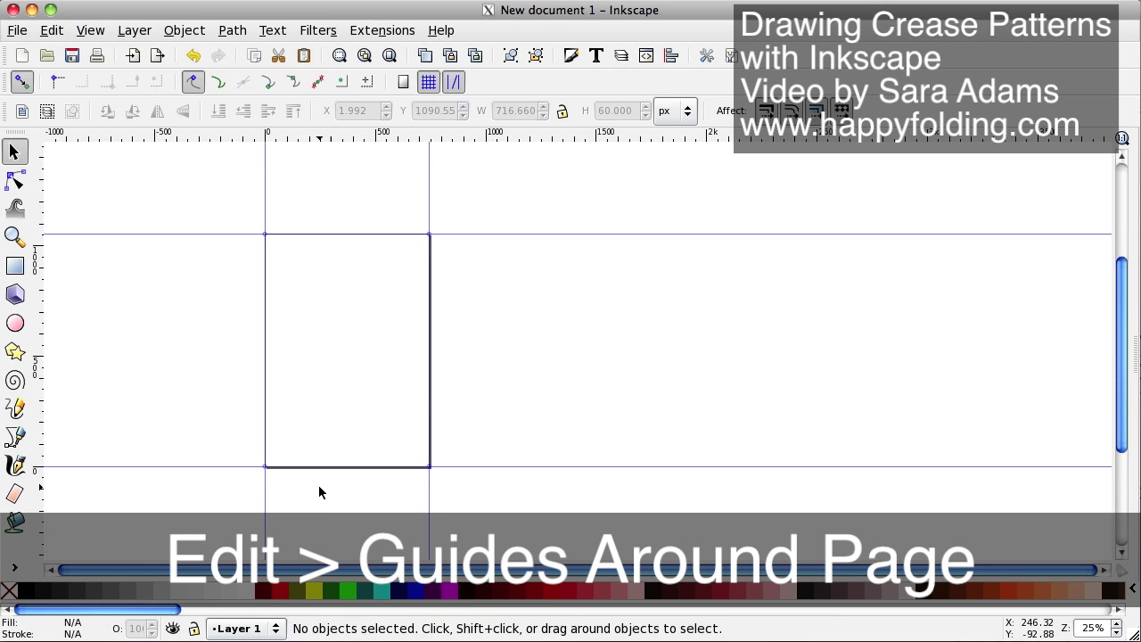
{"action": "left_click", "coordinate": [16, 32]}
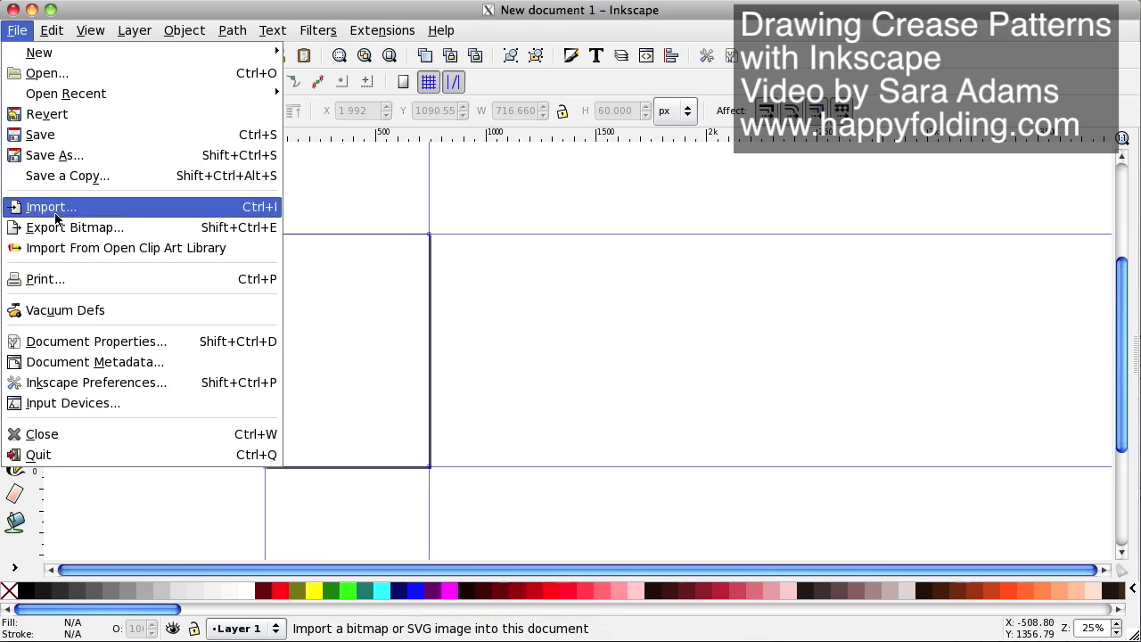
{"action": "left_click", "coordinate": [89, 343]}
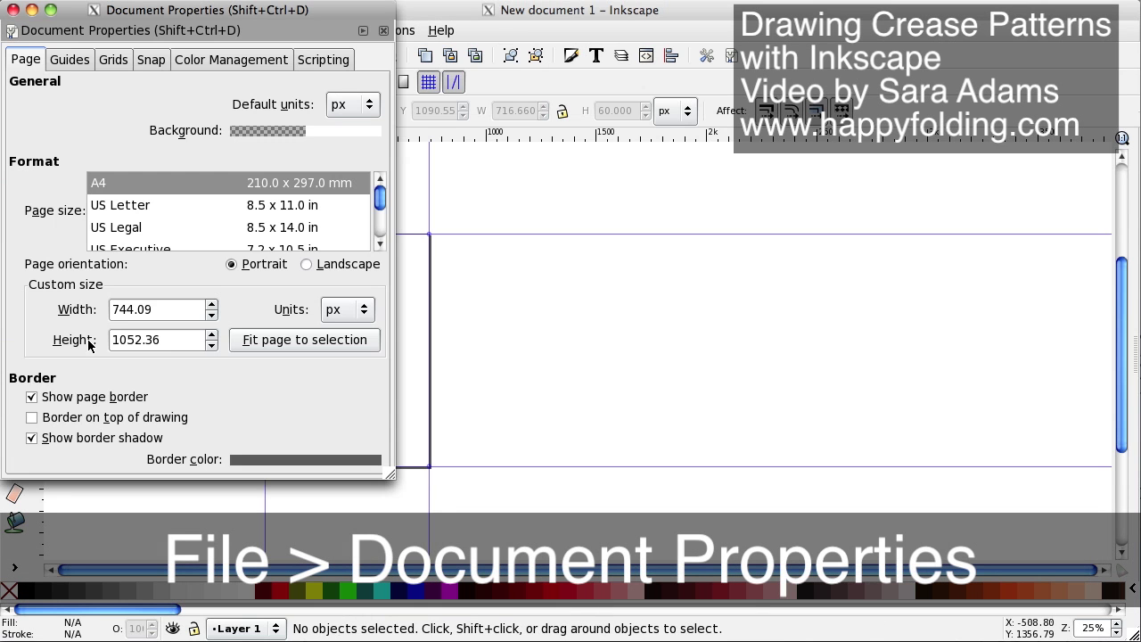
{"action": "left_click", "coordinate": [32, 398]}
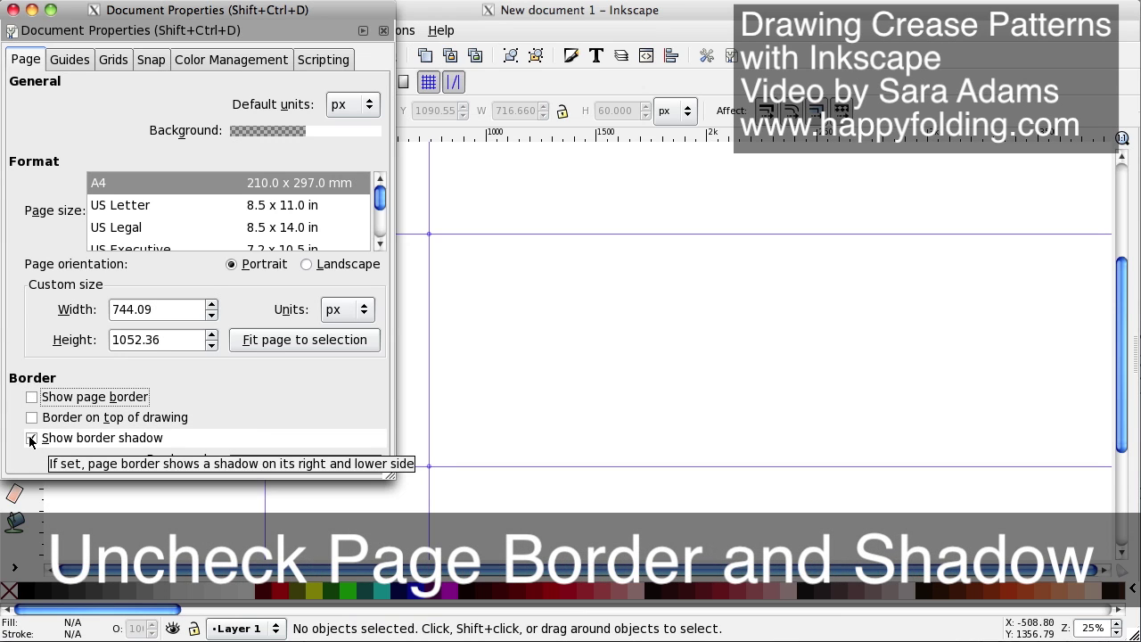
{"action": "left_click", "coordinate": [32, 438]}
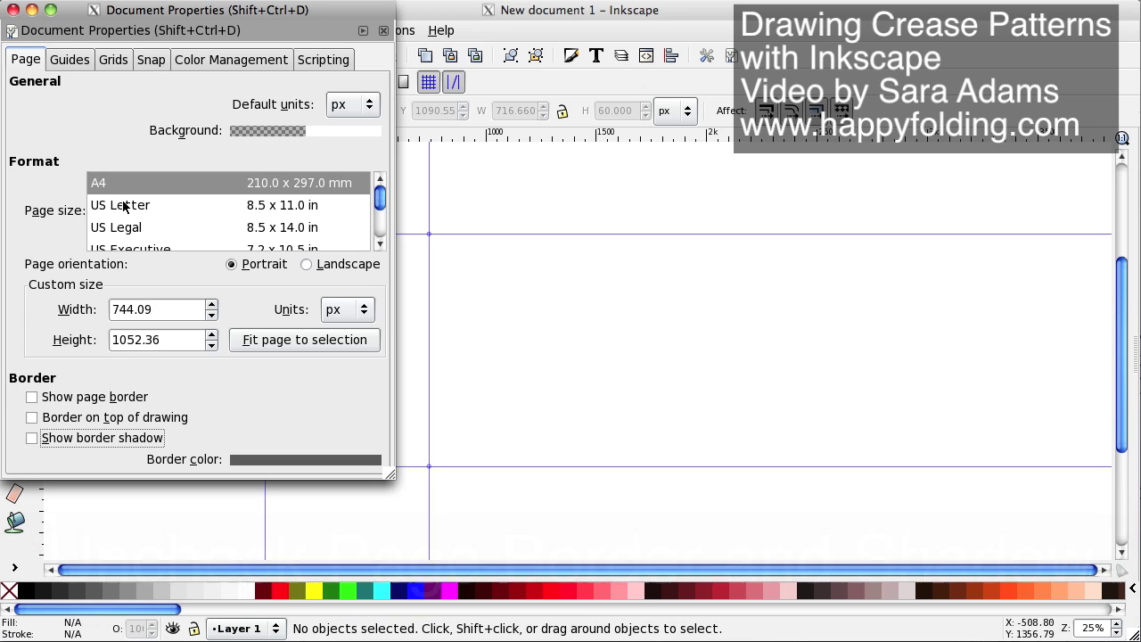
{"action": "left_click", "coordinate": [151, 59]}
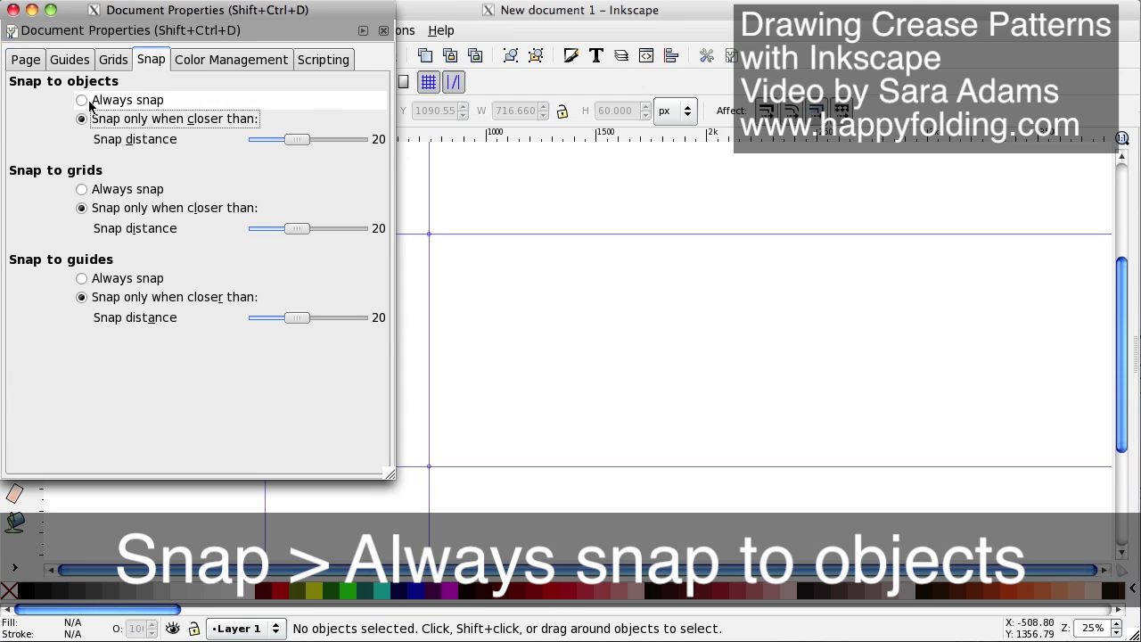
{"action": "left_click", "coordinate": [82, 101]}
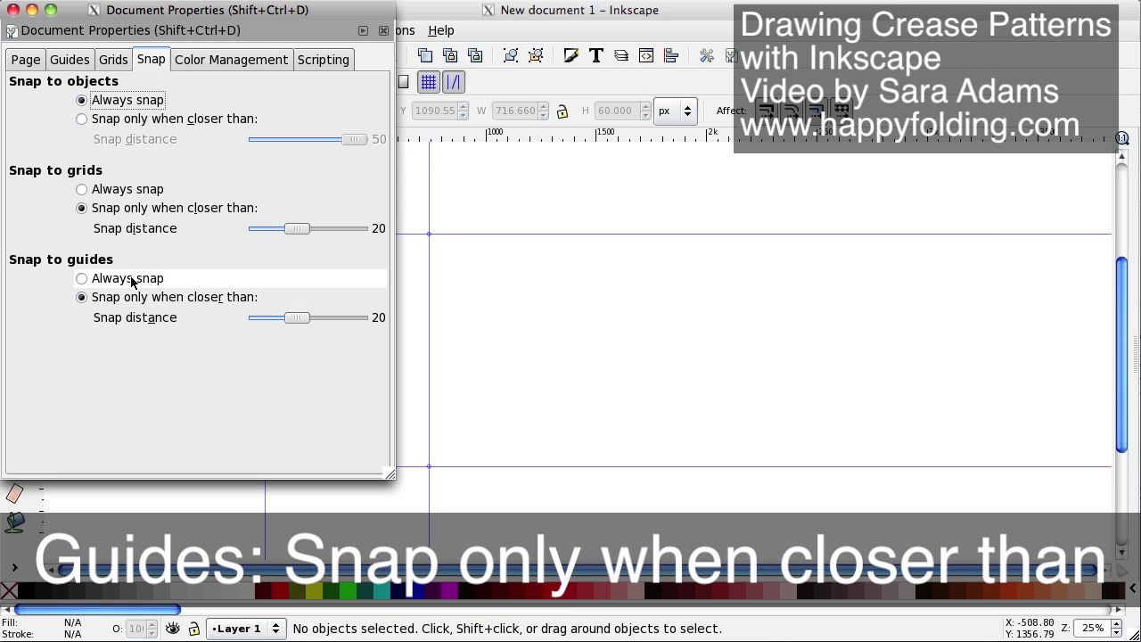
{"action": "left_click", "coordinate": [12, 10]}
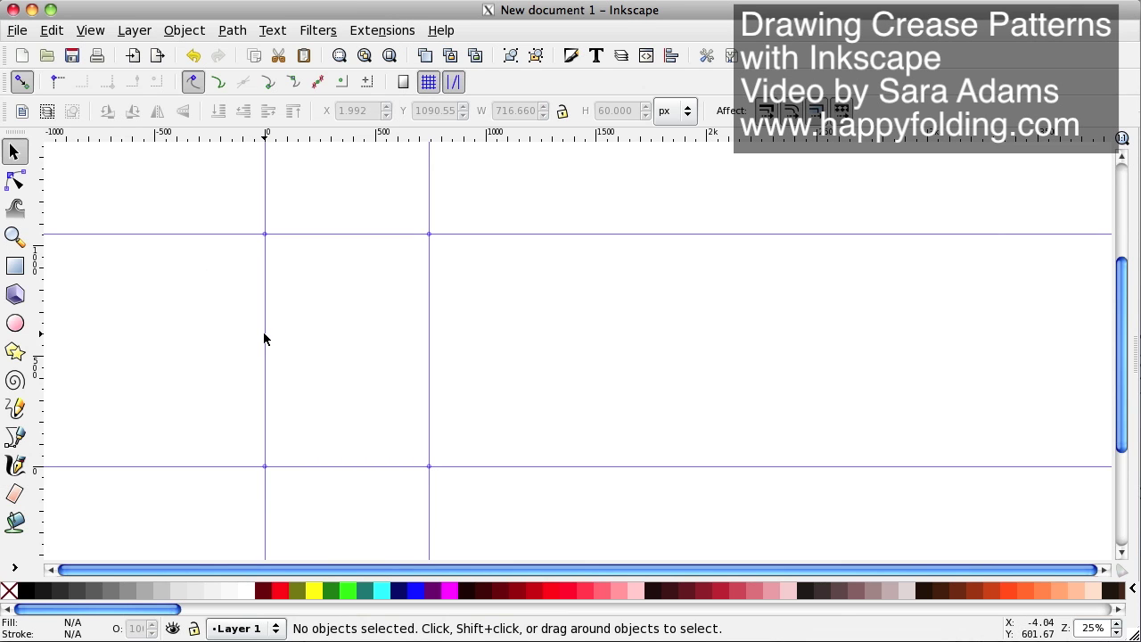
Draw a straight line along the bottom guide from the bottom-left guide corner with the Bezier tool
{"action": "left_click", "coordinate": [17, 442]}
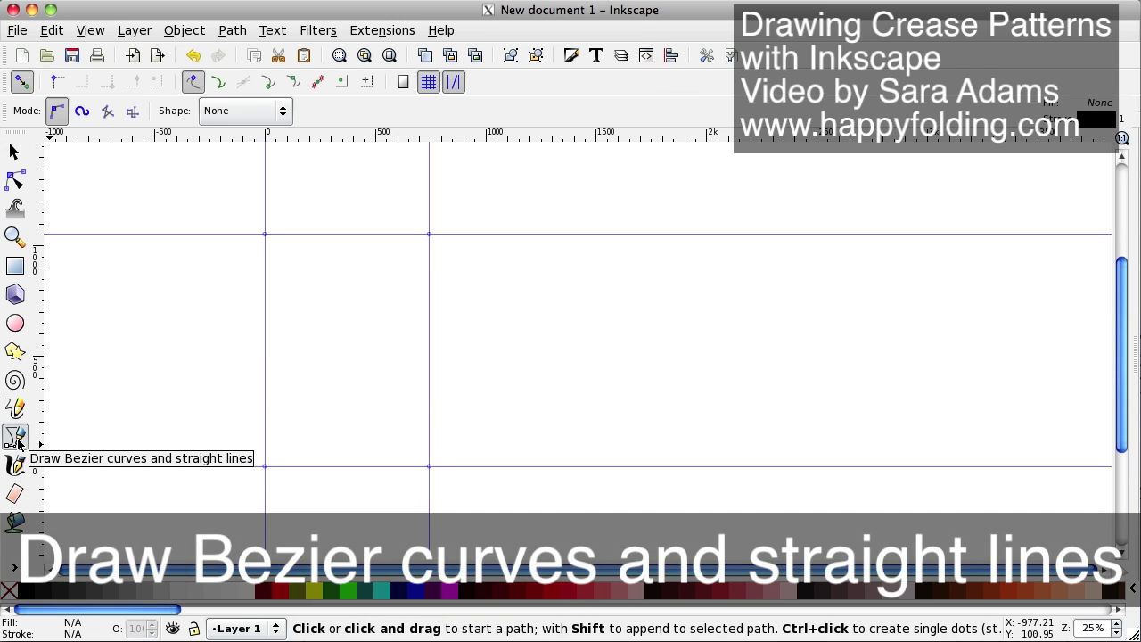
{"action": "left_click", "coordinate": [264, 466]}
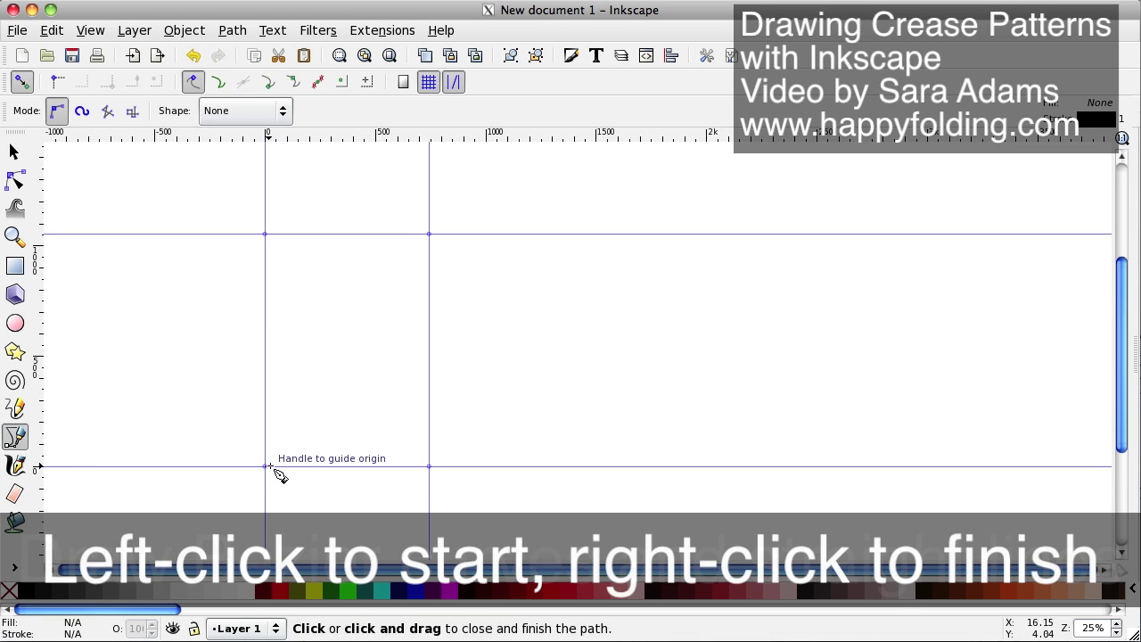
{"action": "right_click", "coordinate": [324, 467]}
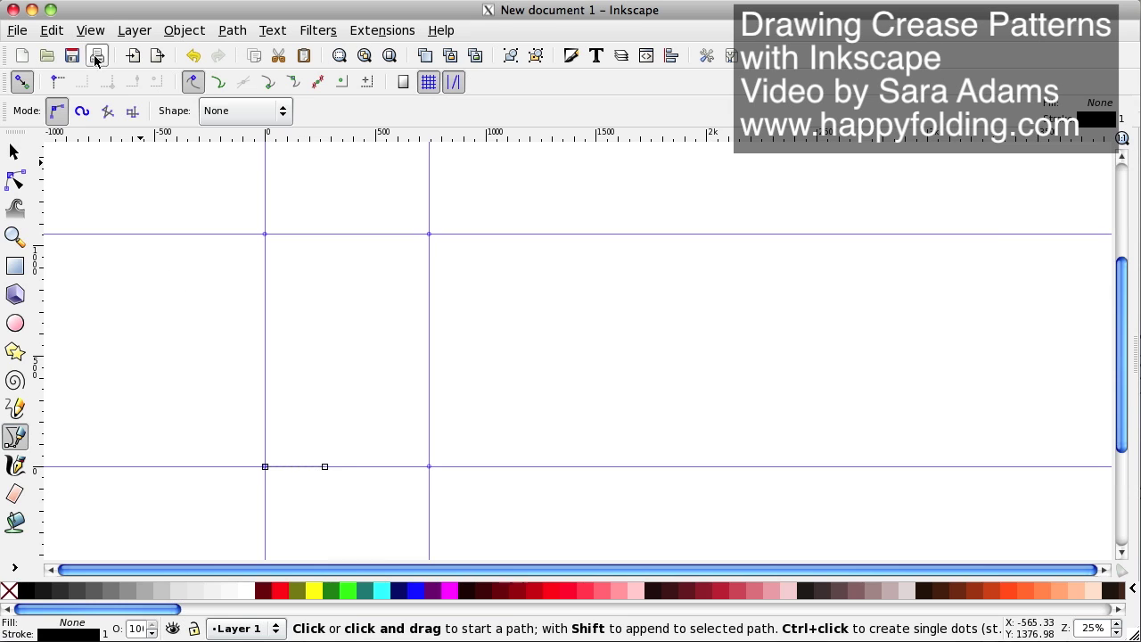
Zoom to fit the new line, zoom out a couple of steps, and deselect it
{"action": "left_click", "coordinate": [14, 152]}
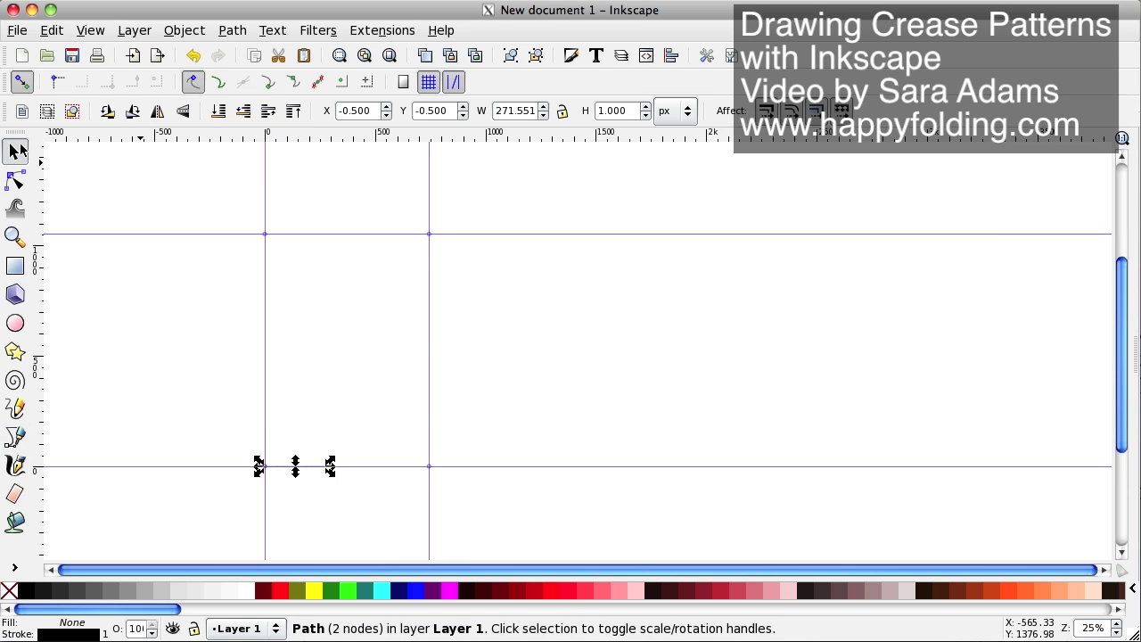
{"action": "left_click", "coordinate": [91, 32]}
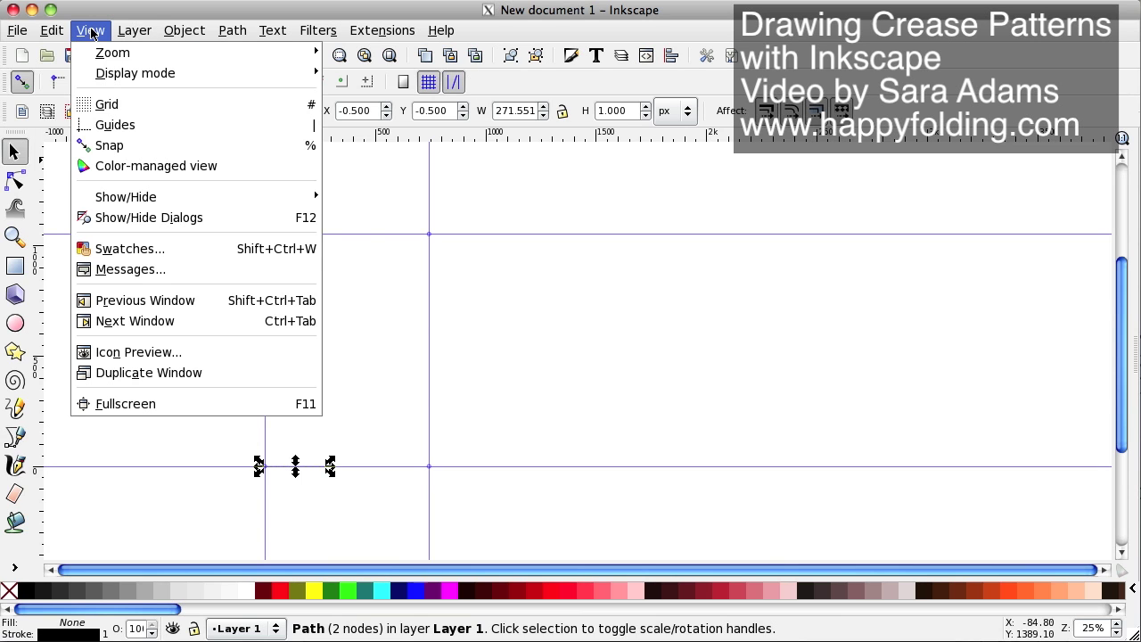
{"action": "mouse_move", "coordinate": [113, 56]}
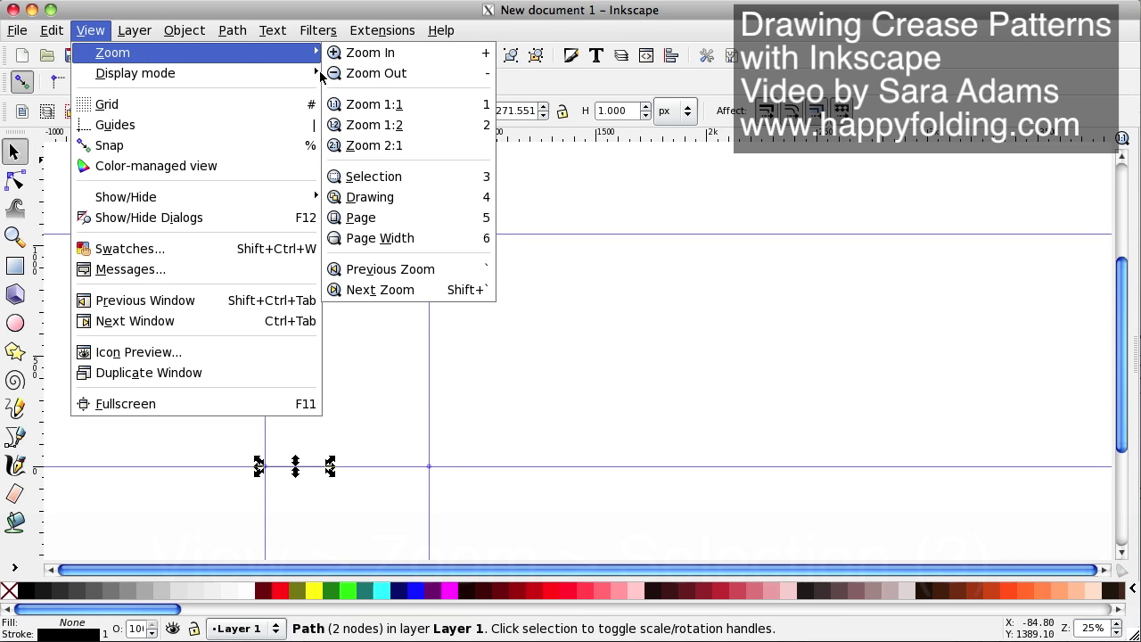
{"action": "left_click", "coordinate": [384, 189]}
{"action": "left_click", "coordinate": [96, 36]}
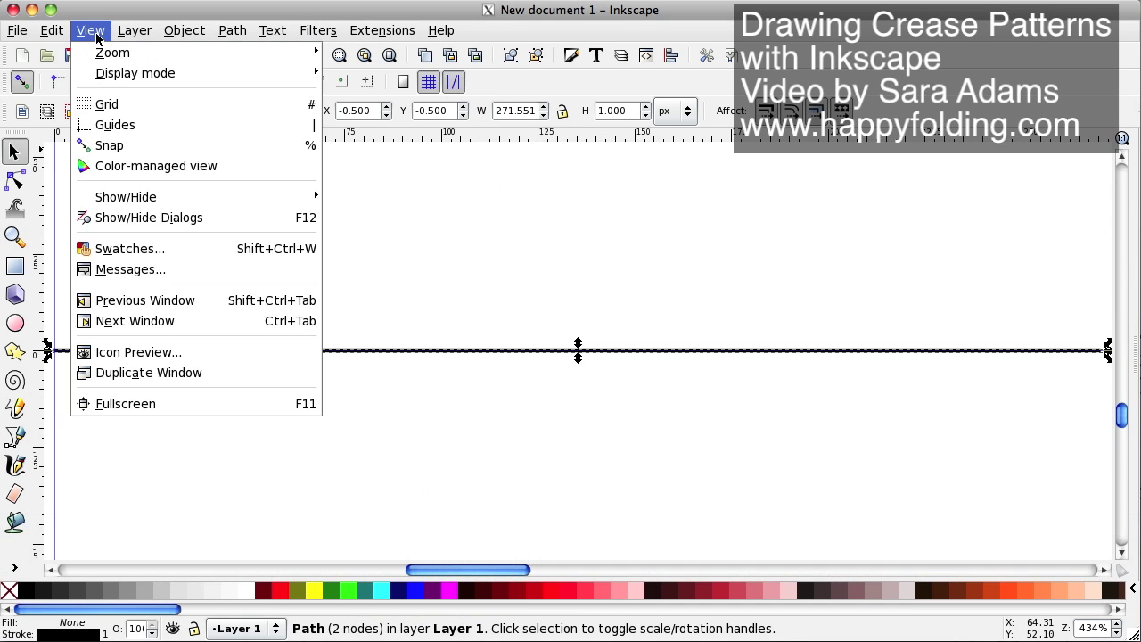
{"action": "mouse_move", "coordinate": [112, 53]}
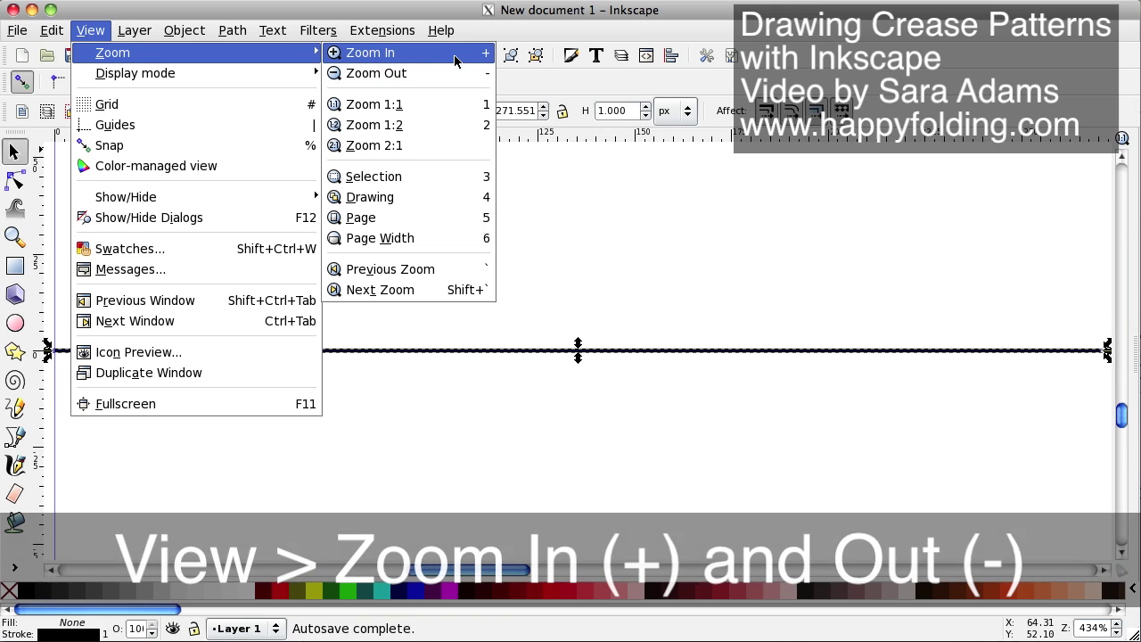
{"action": "left_click", "coordinate": [415, 72]}
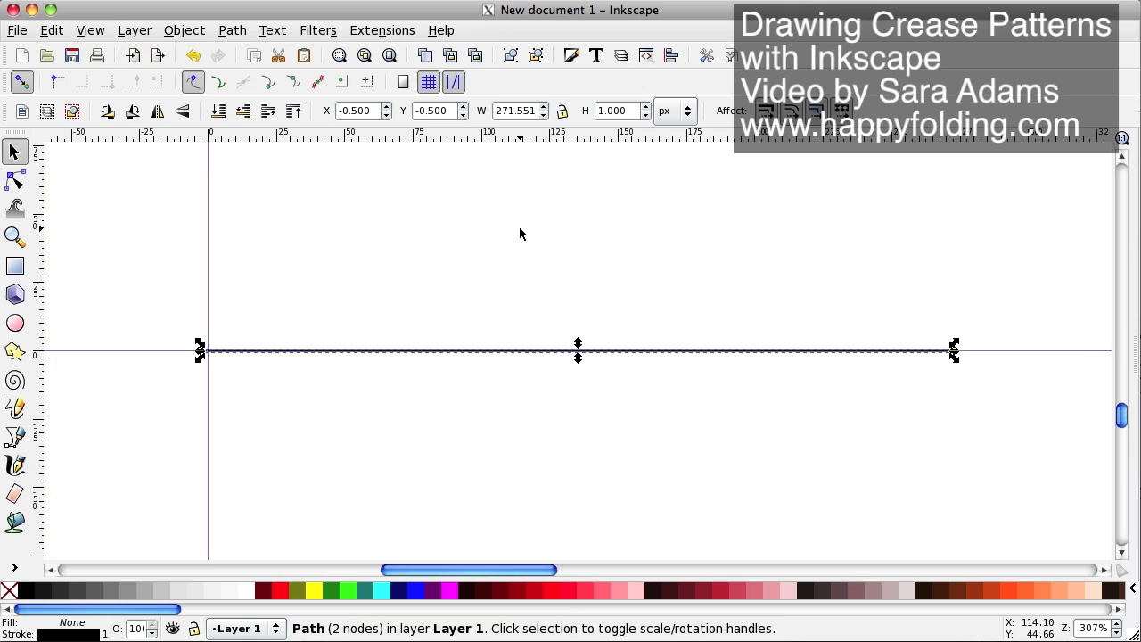
{"action": "key", "text": "minus"}
{"action": "key", "text": "minus"}
{"action": "left_click", "coordinate": [641, 442]}
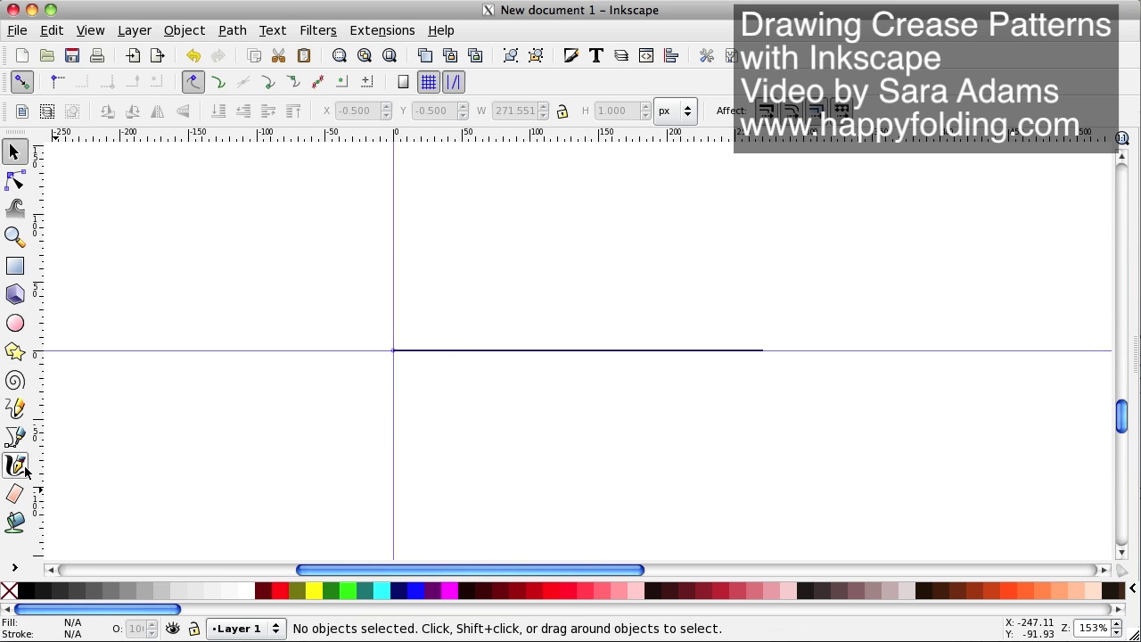
Place the title 'Whirlpool Spiral 5 | 10 | 31' under the line with the Text tool
{"action": "left_click", "coordinate": [15, 567]}
{"action": "left_click", "coordinate": [53, 567]}
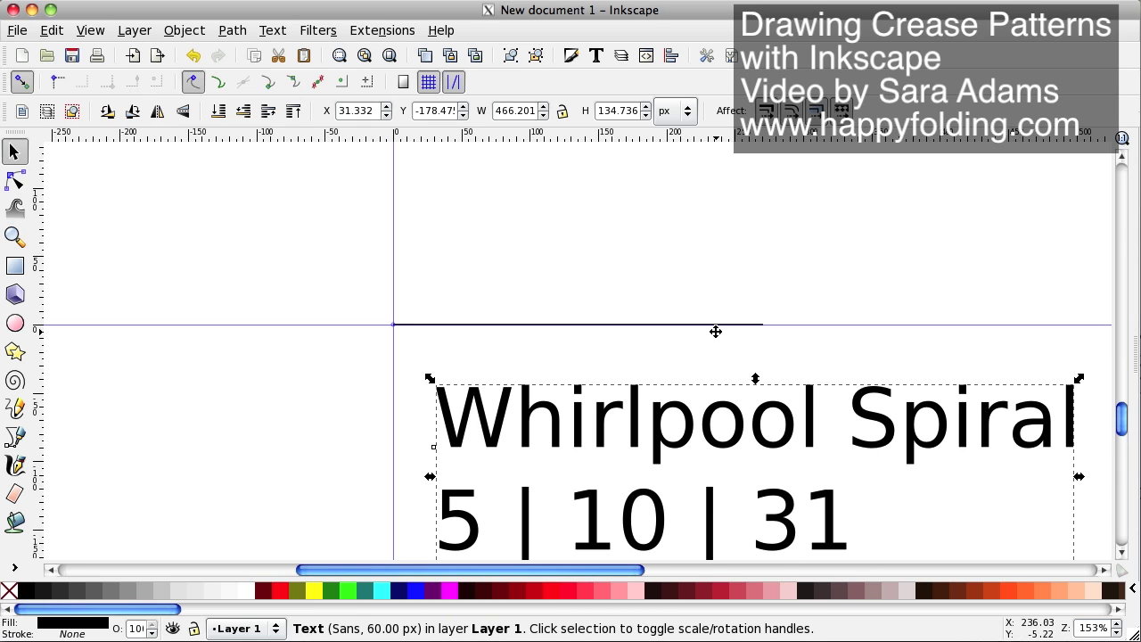
{"action": "left_click", "coordinate": [713, 346]}
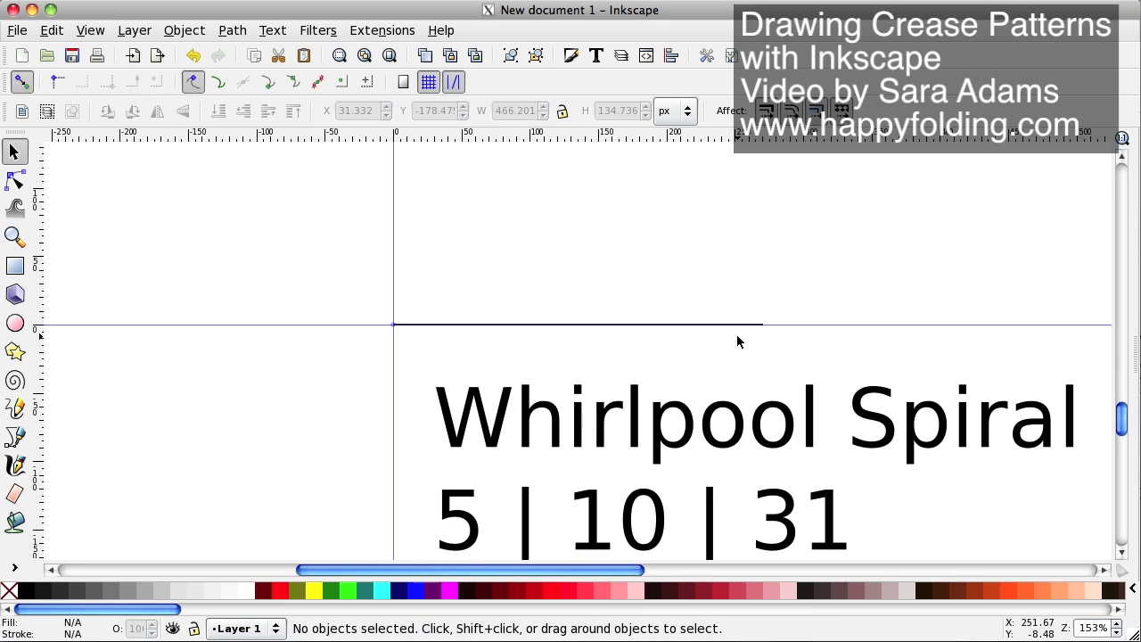
{"action": "scroll", "coordinate": [757, 351], "scroll_direction": "up", "scroll_amount": 1}
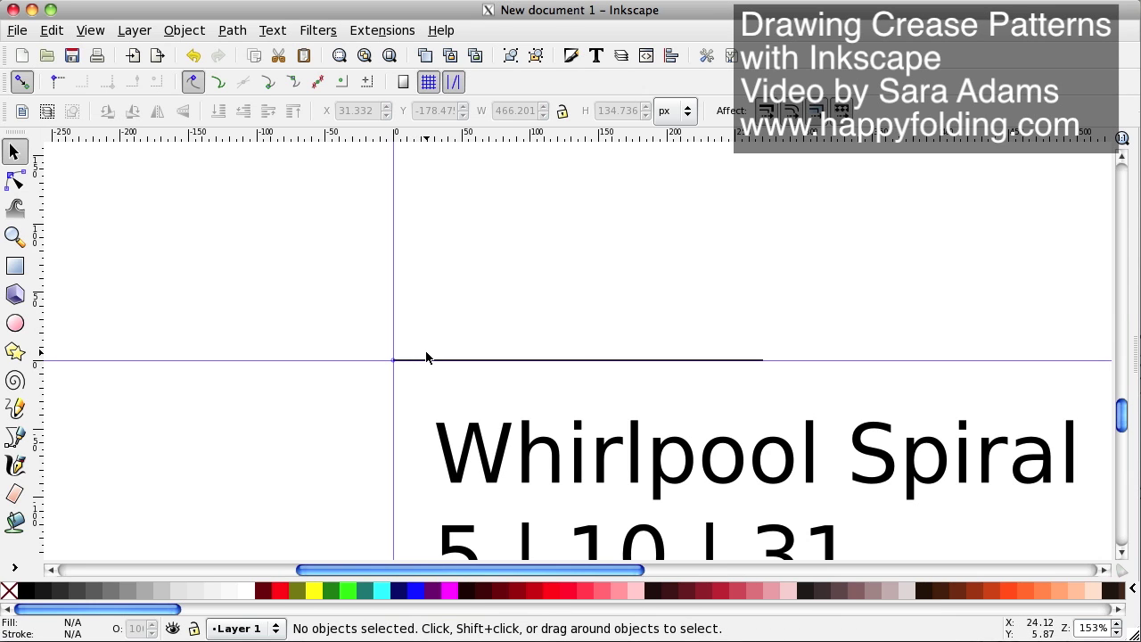
Duplicate the horizontal line and drag the copy upward
{"action": "left_click", "coordinate": [431, 360]}
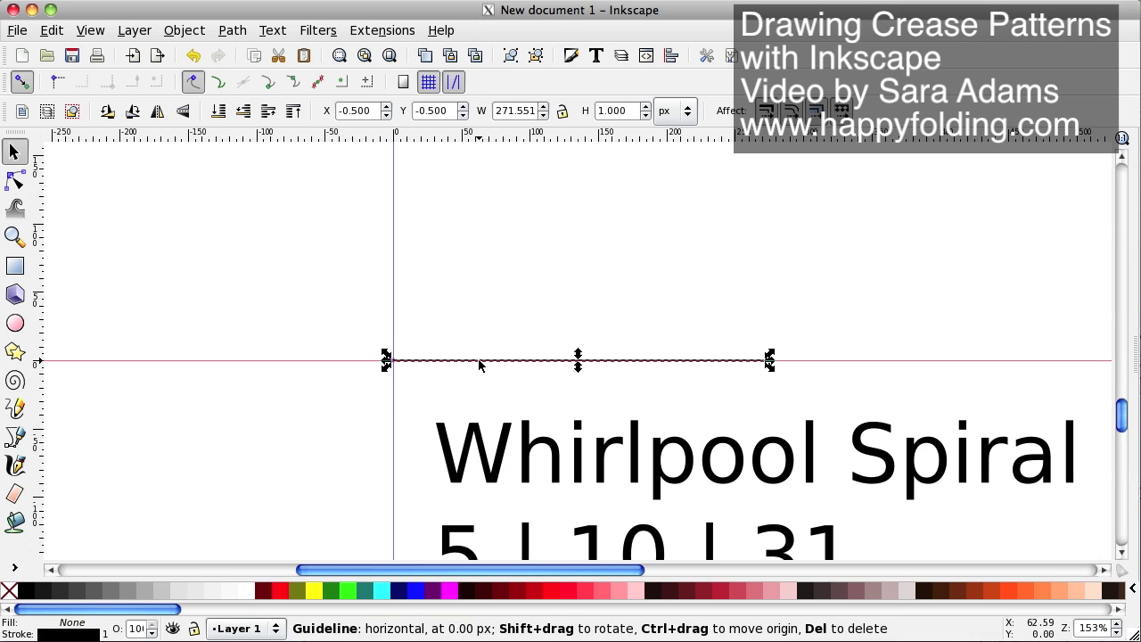
{"action": "right_click", "coordinate": [480, 361]}
{"action": "left_click", "coordinate": [530, 498]}
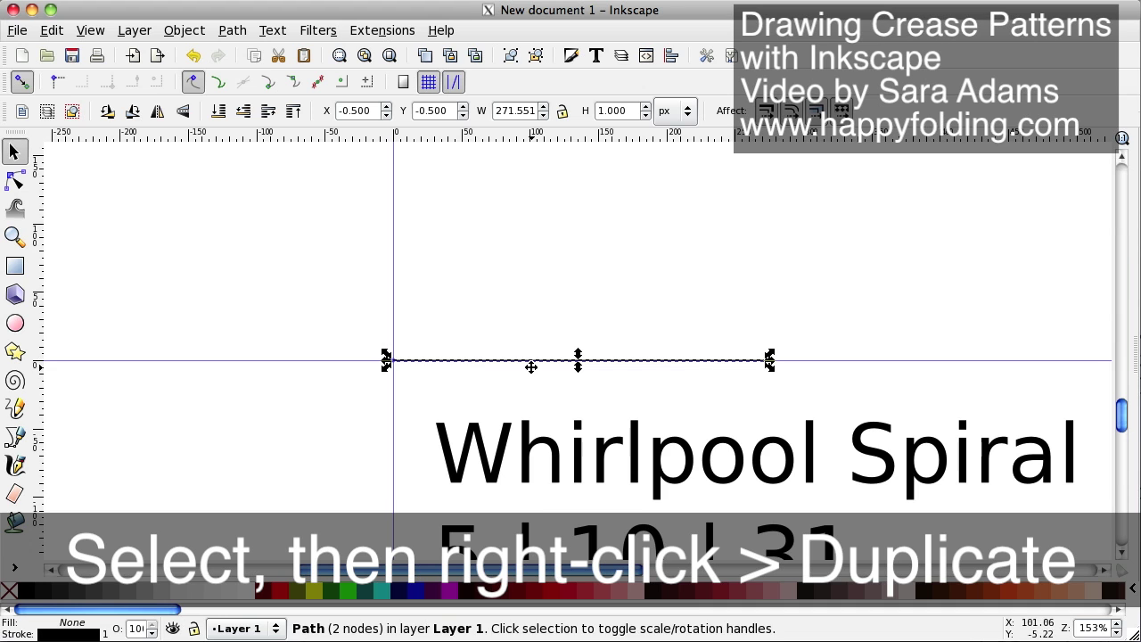
{"action": "left_click_drag", "start_coordinate": [530, 362], "coordinate": [568, 284]}
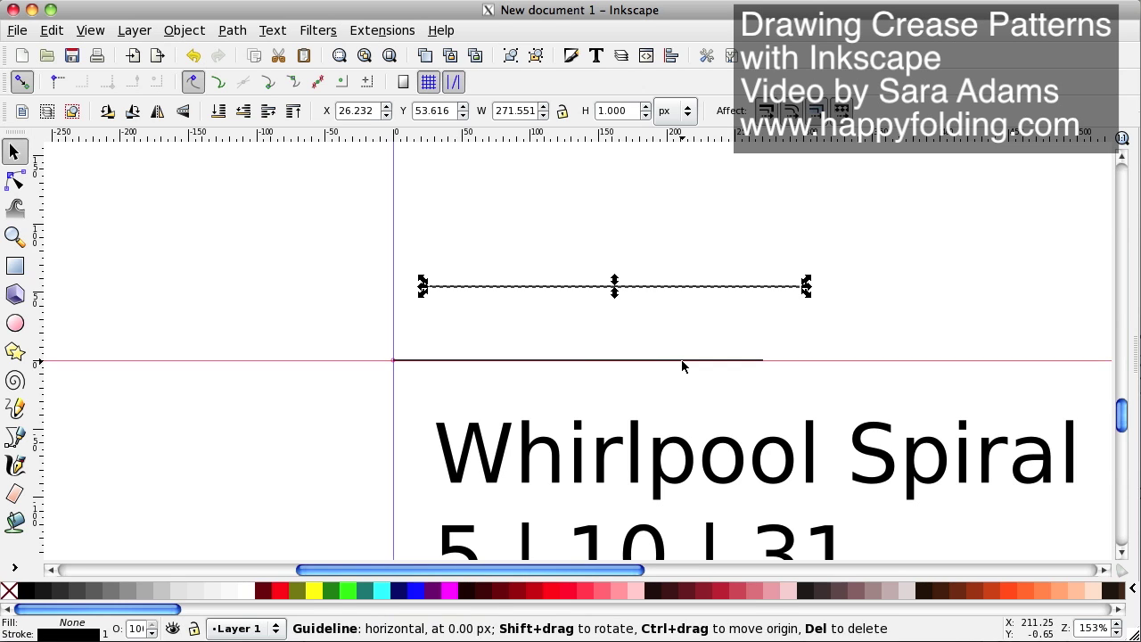
{"action": "left_click", "coordinate": [674, 282]}
{"action": "left_click", "coordinate": [671, 284]}
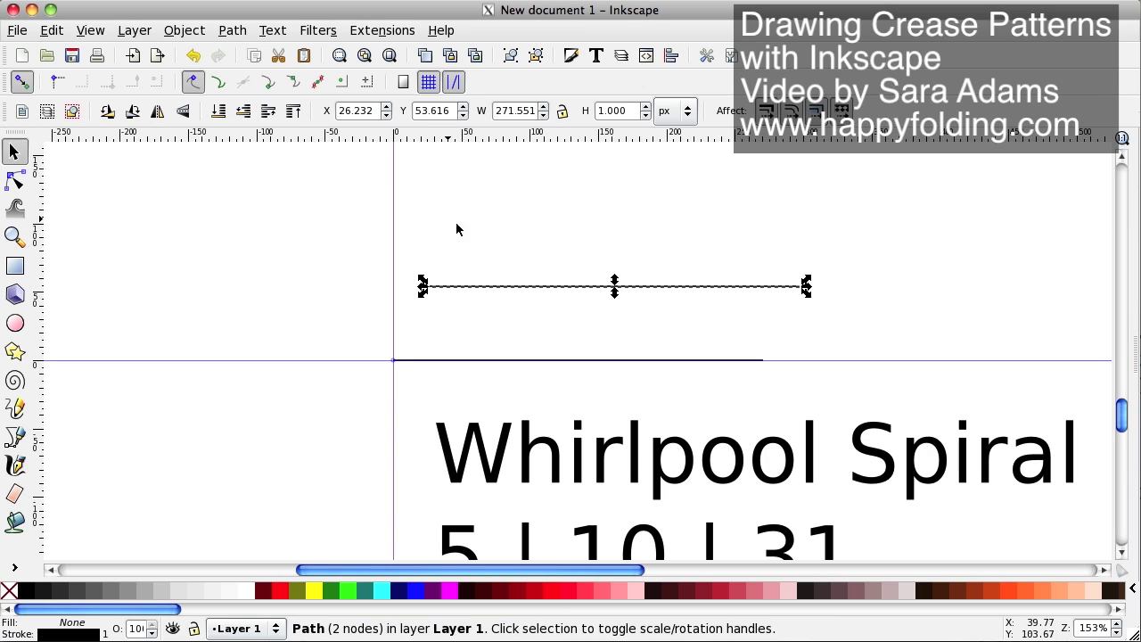
Rotate the duplicate by 31° and snap its lower end onto the horizontal line's start
{"action": "left_click", "coordinate": [185, 30]}
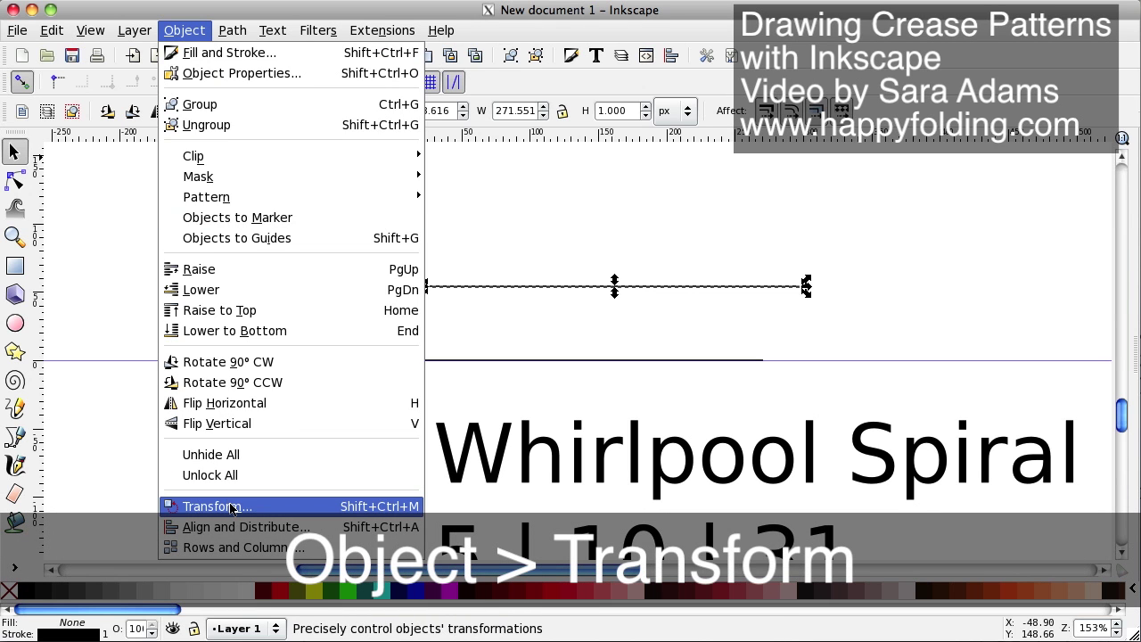
{"action": "left_click", "coordinate": [230, 508]}
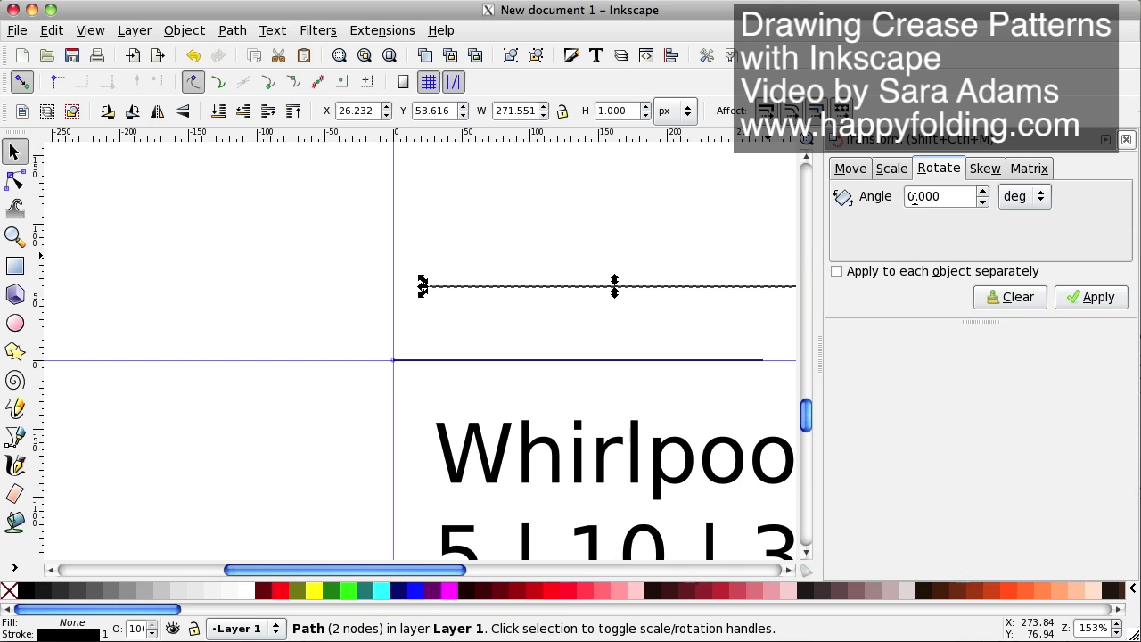
{"action": "key", "text": "BackSpace"}
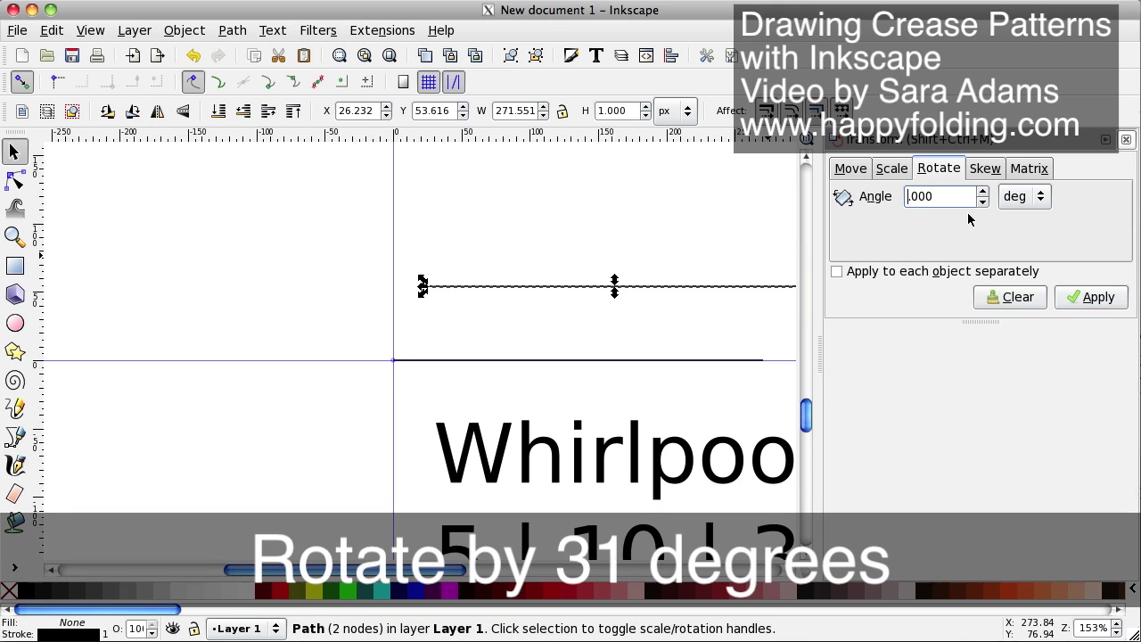
{"action": "type", "text": "31"}
{"action": "left_click", "coordinate": [1092, 297]}
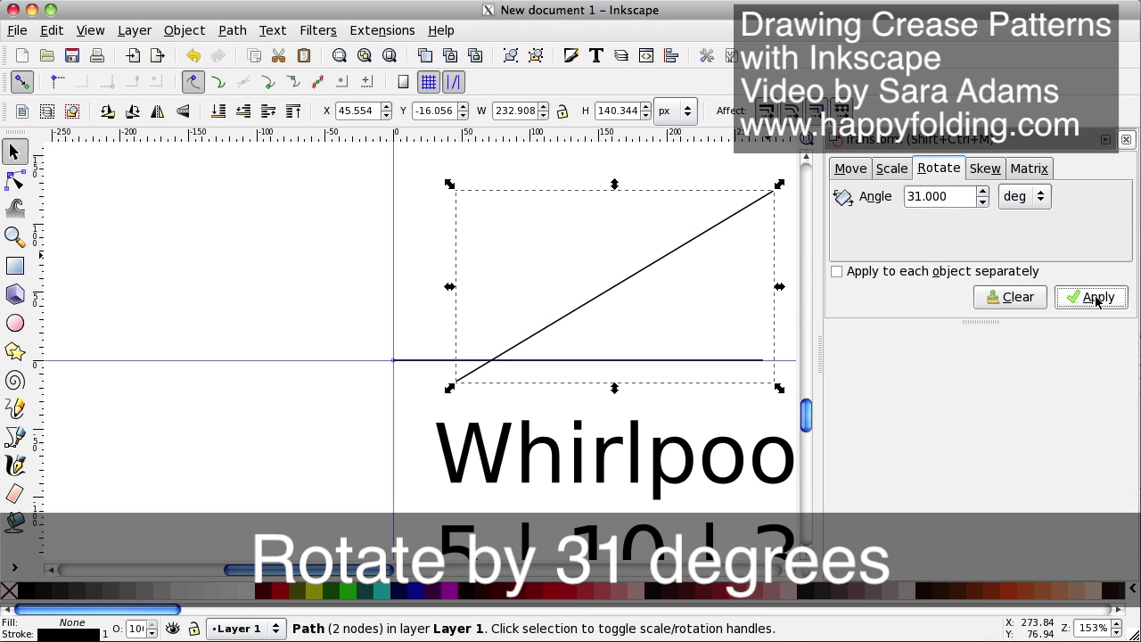
{"action": "left_click", "coordinate": [583, 270]}
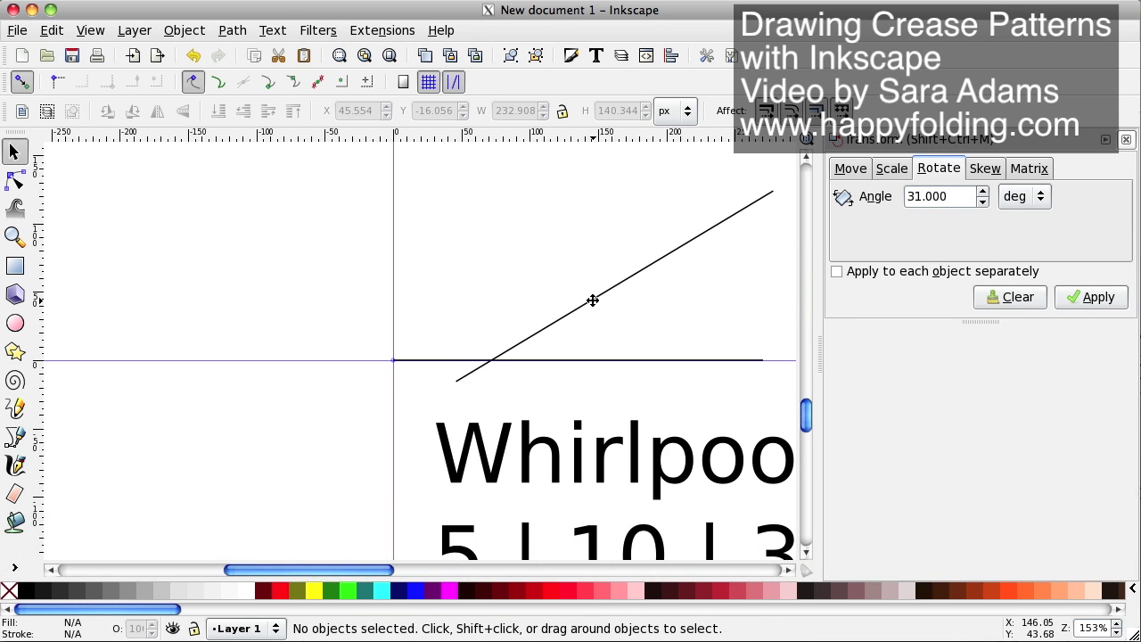
{"action": "left_click_drag", "start_coordinate": [594, 301], "coordinate": [525, 275]}
{"action": "left_click", "coordinate": [419, 370]}
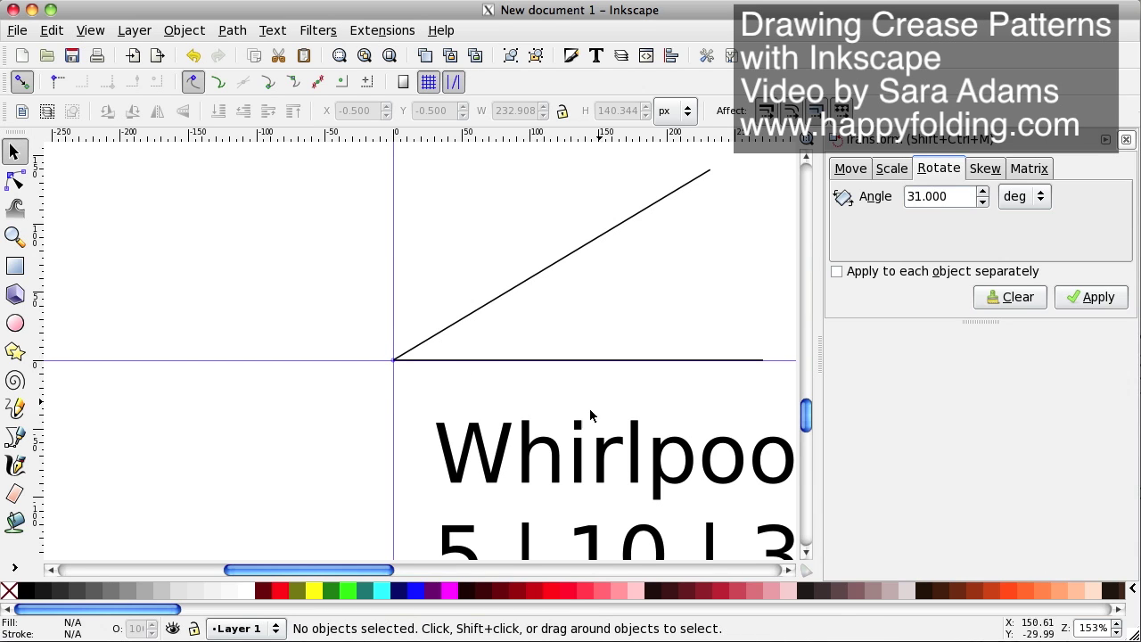
Duplicate the horizontal line again and move the copy up
{"action": "left_click_drag", "start_coordinate": [377, 571], "coordinate": [412, 572]}
{"action": "right_click", "coordinate": [505, 359]}
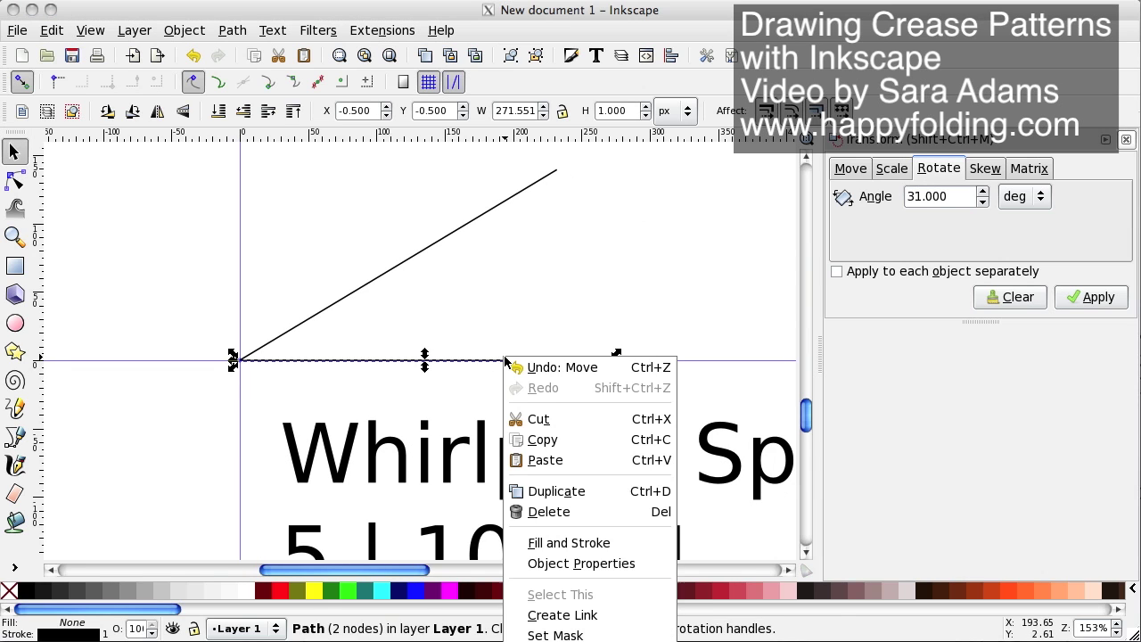
{"action": "left_click", "coordinate": [552, 492]}
{"action": "left_click_drag", "start_coordinate": [515, 360], "coordinate": [557, 320]}
Rotate the copy by 72° and drag it so it rises from the horizontal line
{"action": "left_click_drag", "start_coordinate": [919, 194], "coordinate": [903, 197]}
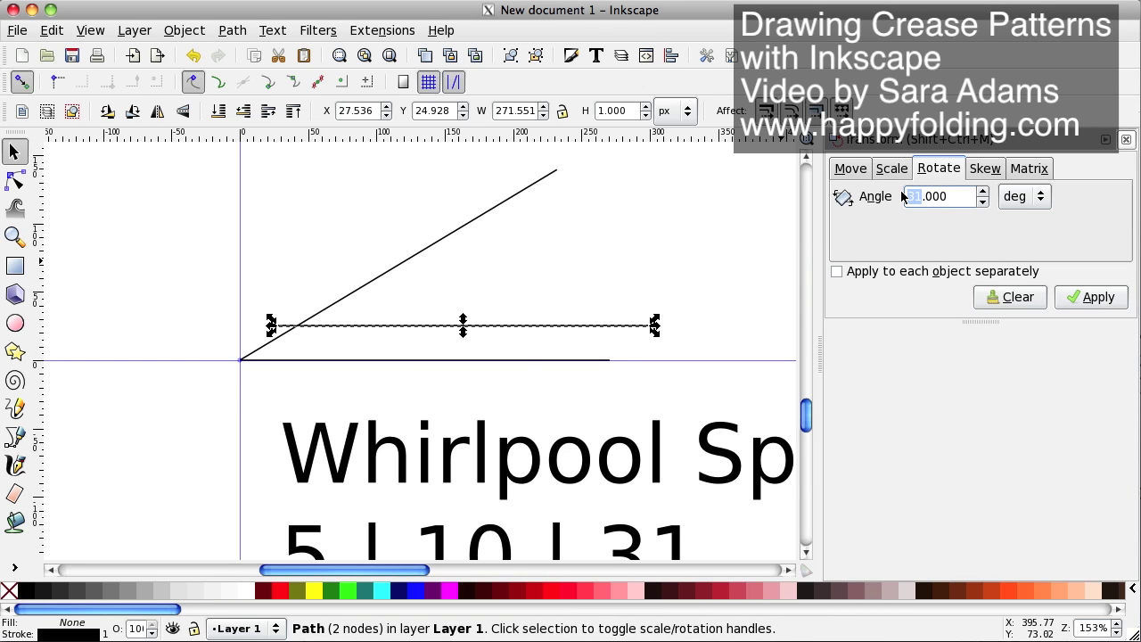
{"action": "type", "text": "72"}
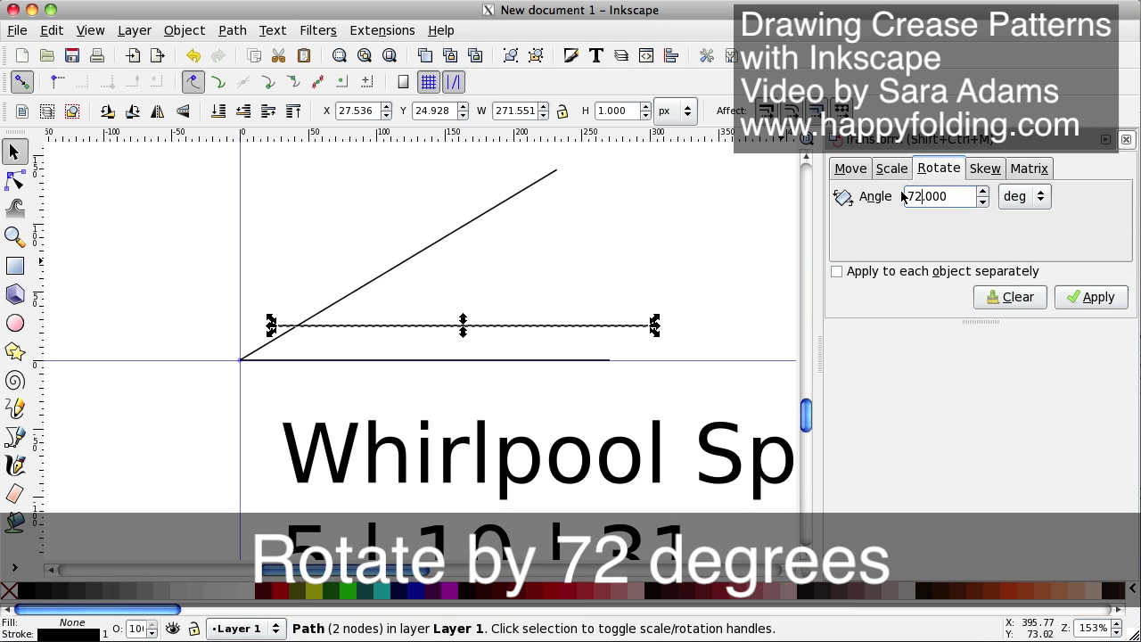
{"action": "left_click", "coordinate": [1092, 297]}
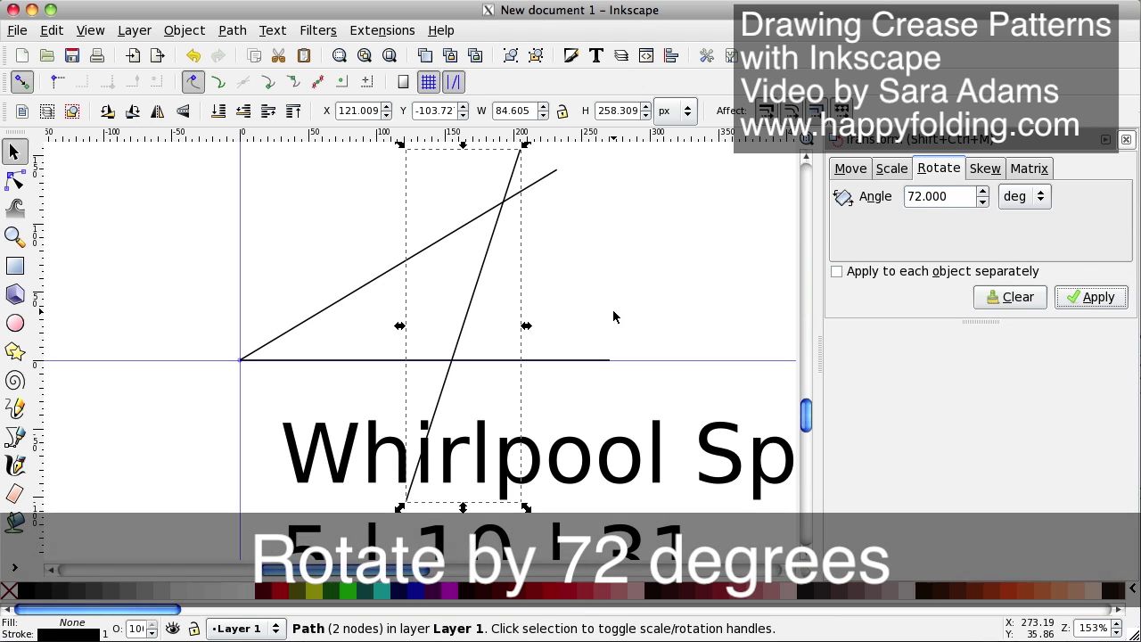
{"action": "scroll", "coordinate": [622, 311], "scroll_direction": "up", "scroll_amount": 1}
{"action": "scroll", "coordinate": [622, 311], "scroll_direction": "up", "scroll_amount": 1}
{"action": "left_click_drag", "start_coordinate": [464, 433], "coordinate": [535, 287]}
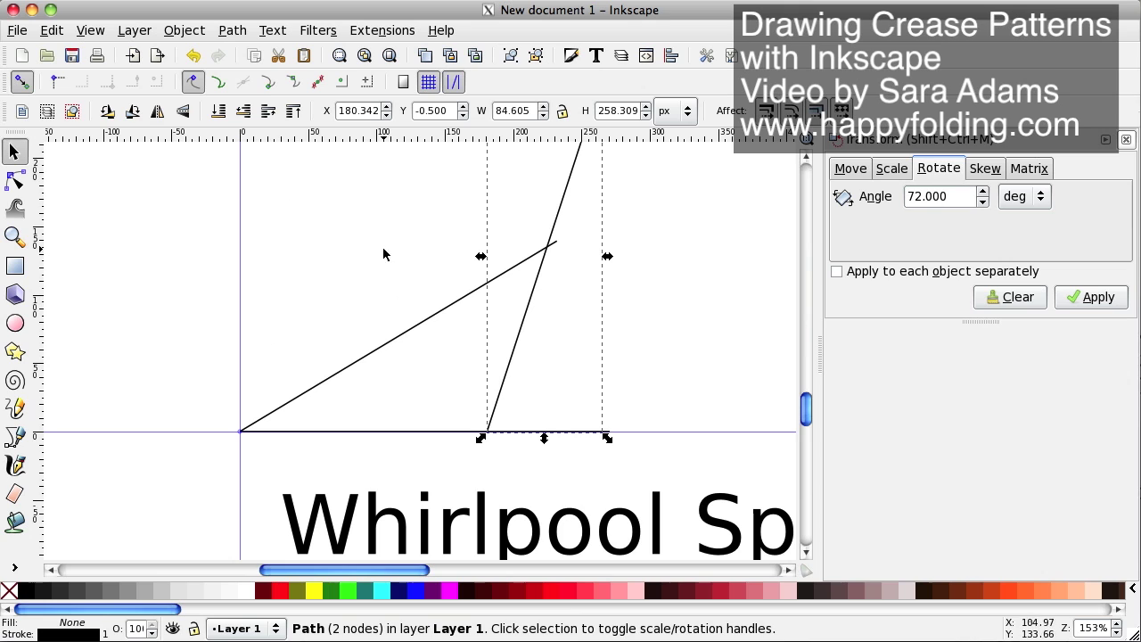
Zoom in on the lines and select the steep 72° line for node editing
{"action": "left_click", "coordinate": [101, 264]}
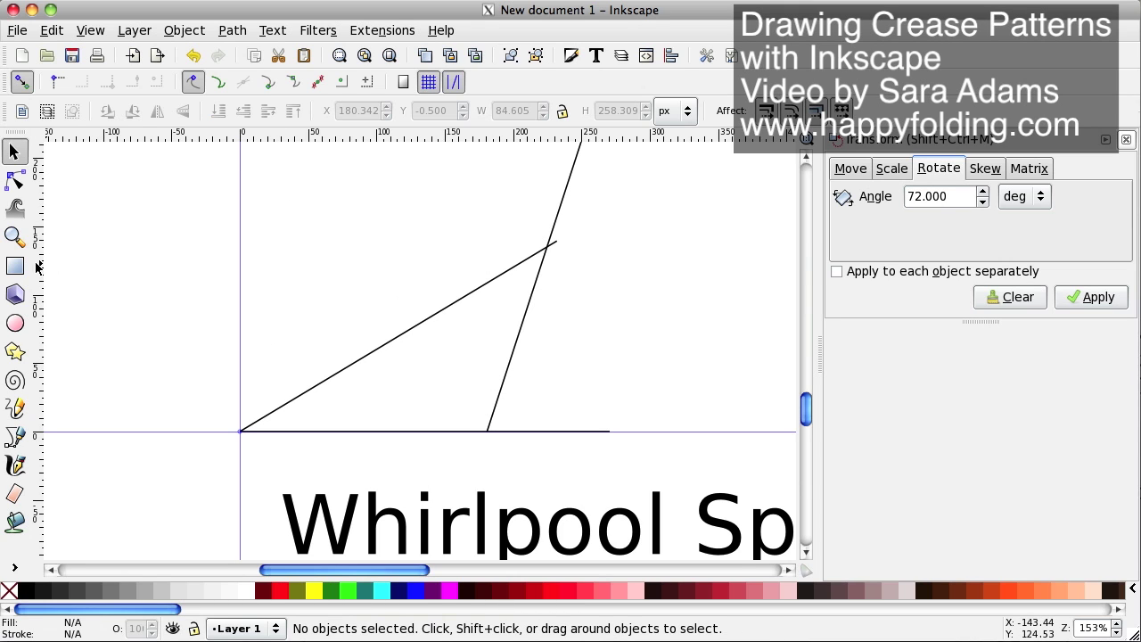
{"action": "left_click_drag", "start_coordinate": [41, 263], "coordinate": [545, 282]}
{"action": "key", "text": "plus"}
{"action": "key", "text": "plus"}
{"action": "key", "text": "plus"}
{"action": "scroll", "coordinate": [497, 348], "scroll_direction": "up", "scroll_amount": 4}
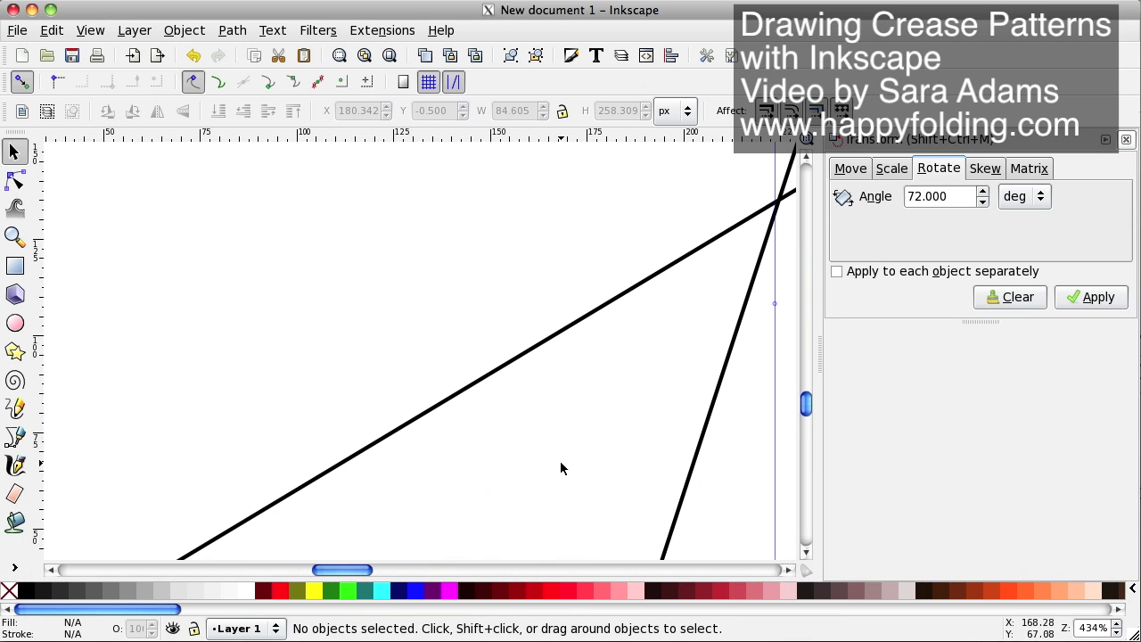
{"action": "left_click_drag", "start_coordinate": [325, 577], "coordinate": [349, 576]}
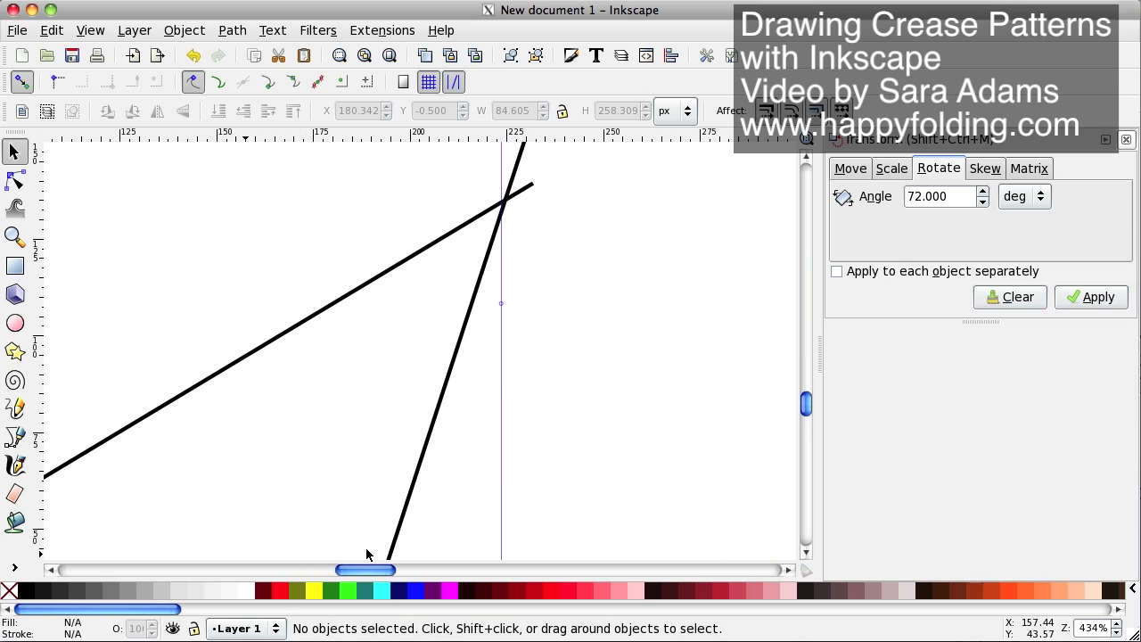
{"action": "left_click", "coordinate": [14, 181]}
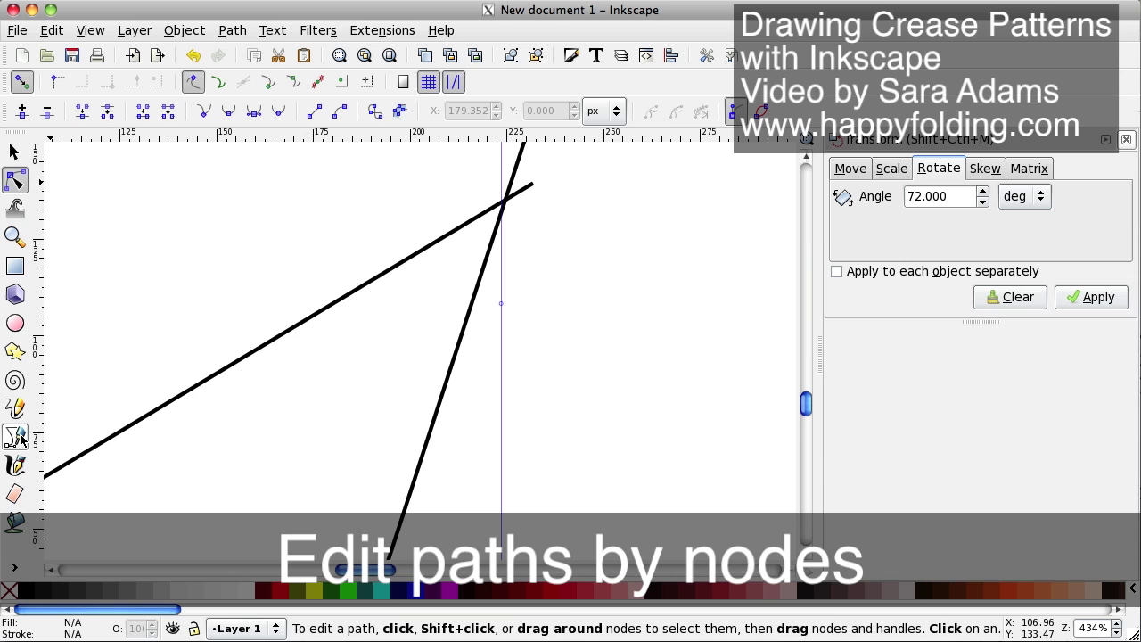
{"action": "left_click", "coordinate": [452, 362]}
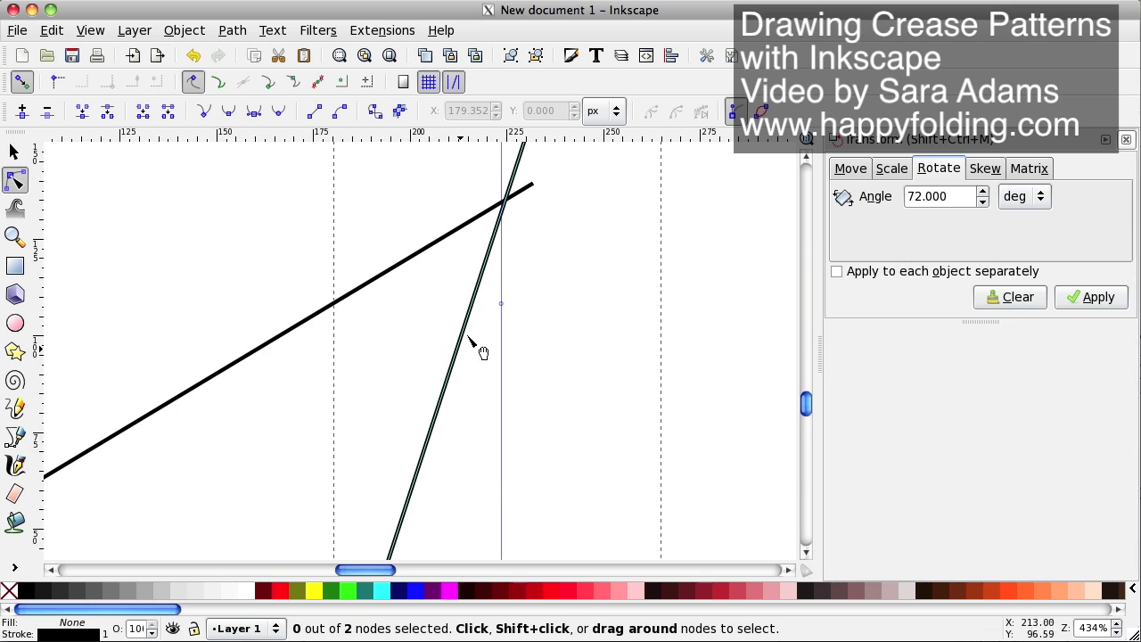
Place a vertical and a horizontal guide through the crossing of the 72° and 31° lines
{"action": "scroll", "coordinate": [538, 329], "scroll_direction": "up", "scroll_amount": 2}
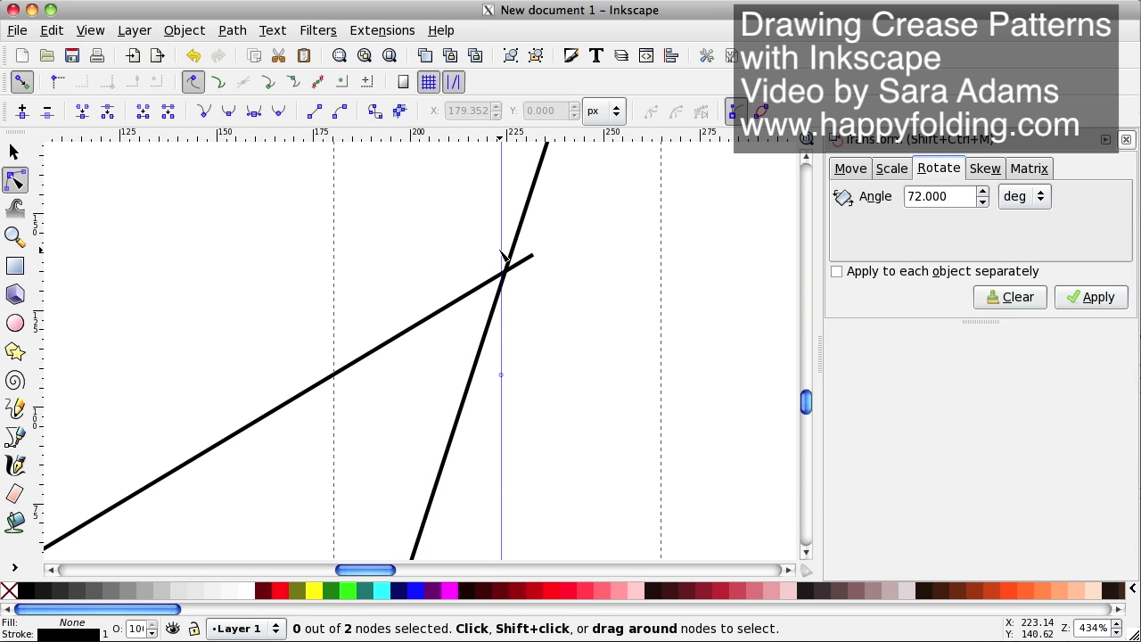
{"action": "left_click_drag", "start_coordinate": [502, 249], "coordinate": [509, 288]}
{"action": "key", "text": "minus"}
{"action": "key", "text": "minus"}
{"action": "key", "text": "minus"}
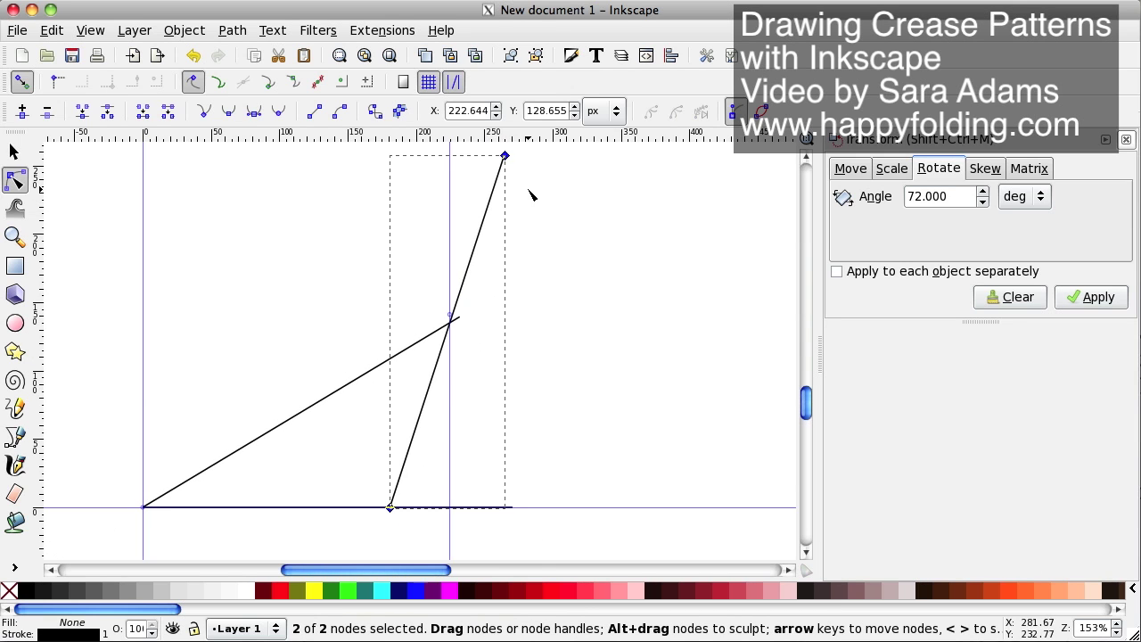
{"action": "key", "text": "plus"}
{"action": "key", "text": "plus"}
{"action": "key", "text": "plus"}
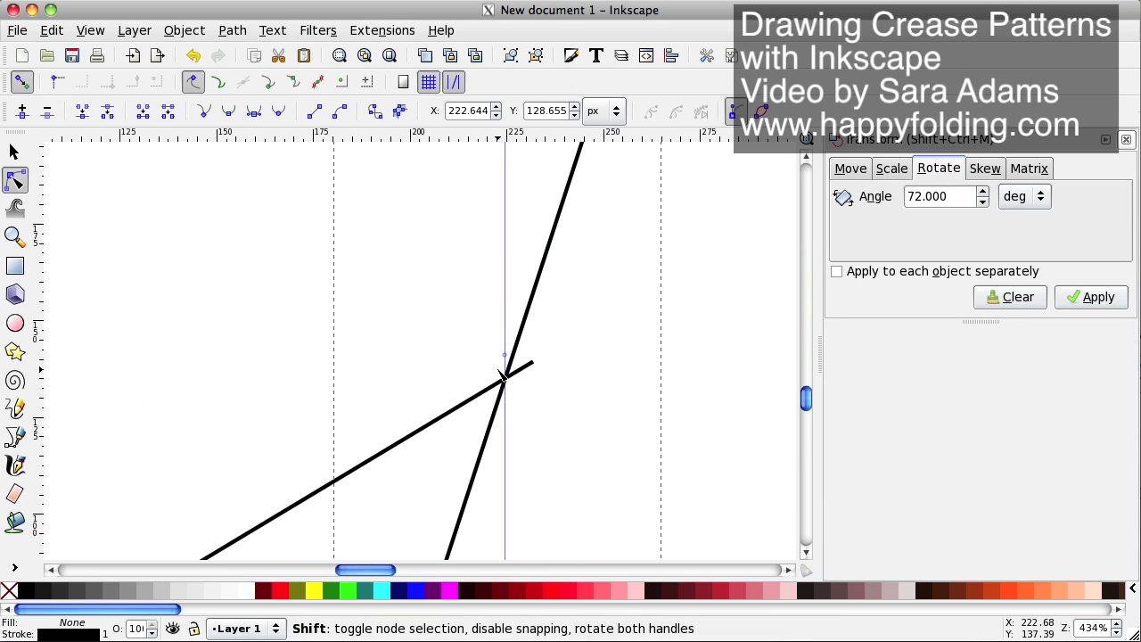
{"action": "key", "text": "plus"}
{"action": "key", "text": "plus"}
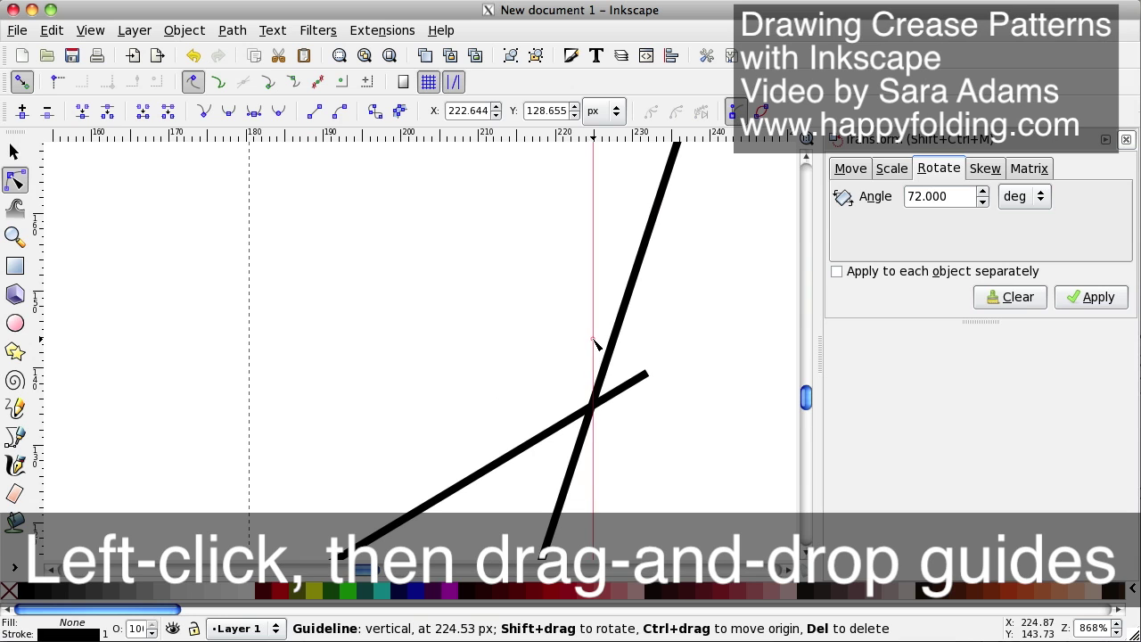
{"action": "left_click_drag", "start_coordinate": [595, 344], "coordinate": [607, 425]}
{"action": "left_click_drag", "start_coordinate": [571, 140], "coordinate": [574, 412]}
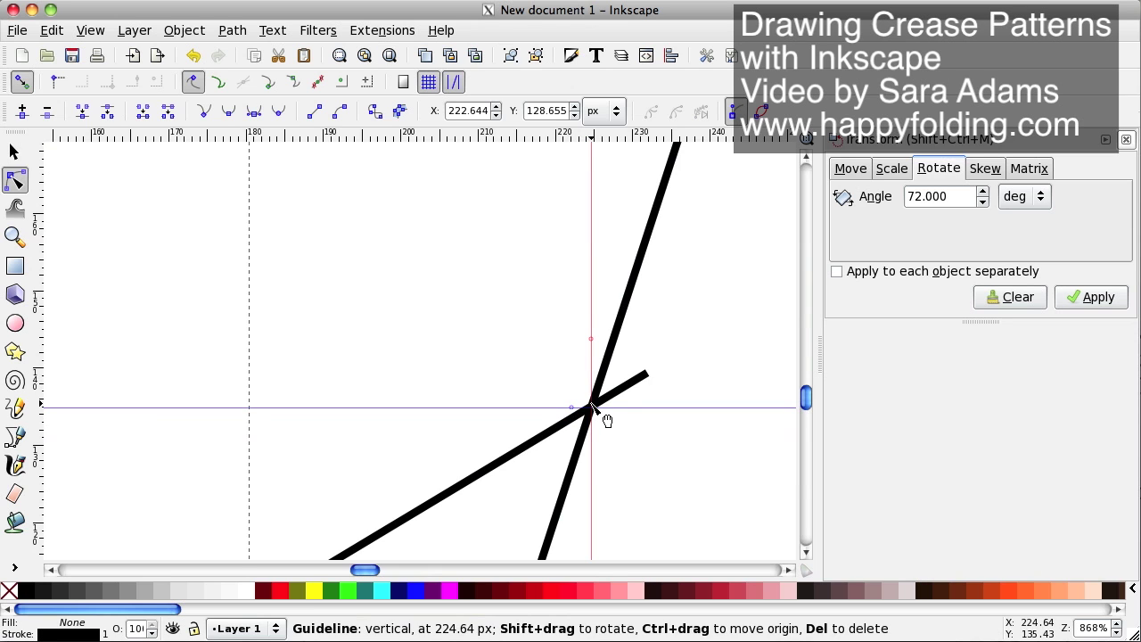
Drag the steep line's top node onto the guide crossing and check the result
{"action": "key", "text": "minus"}
{"action": "key", "text": "minus"}
{"action": "key", "text": "minus"}
{"action": "key", "text": "minus"}
{"action": "key", "text": "minus"}
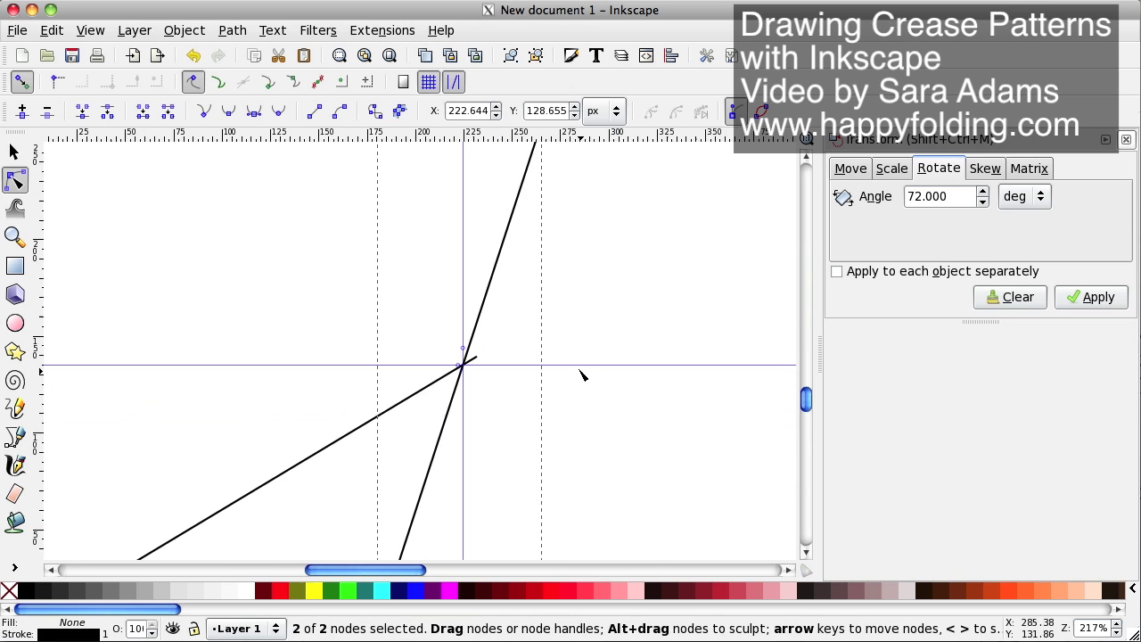
{"action": "left_click_drag", "start_coordinate": [517, 205], "coordinate": [452, 364]}
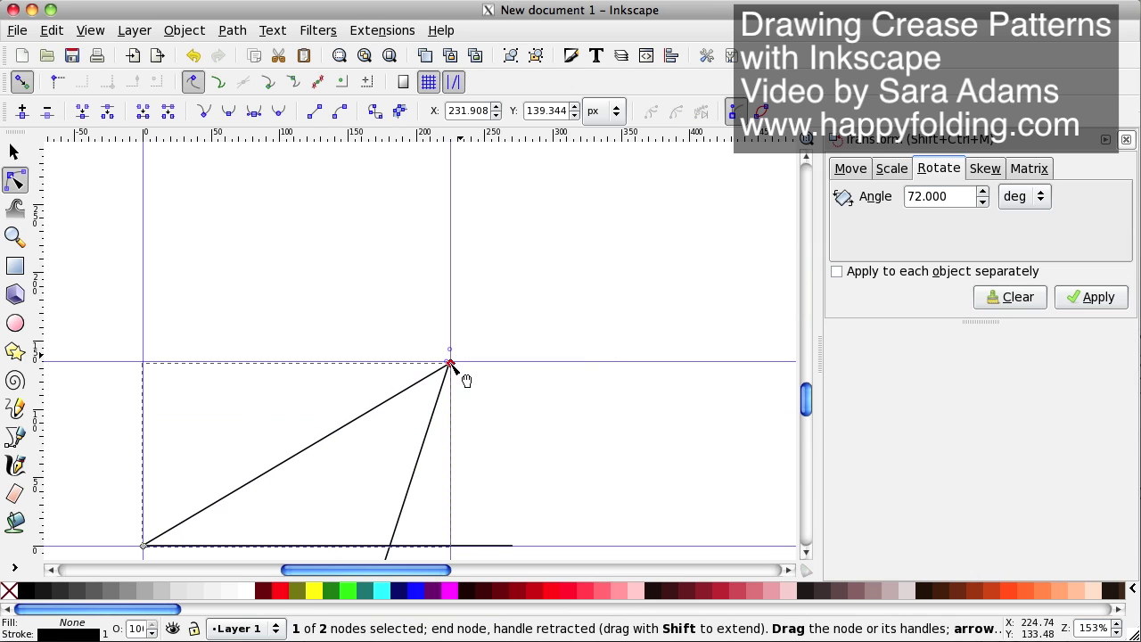
{"action": "key", "text": "Escape"}
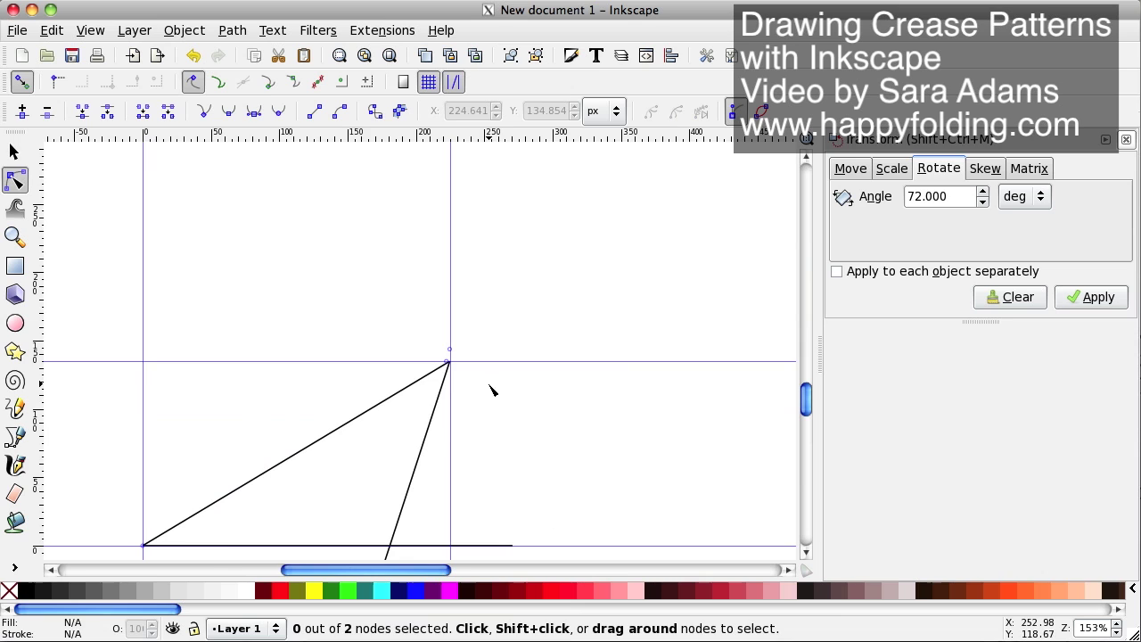
{"action": "key", "text": "plus"}
{"action": "key", "text": "plus"}
{"action": "key", "text": "plus"}
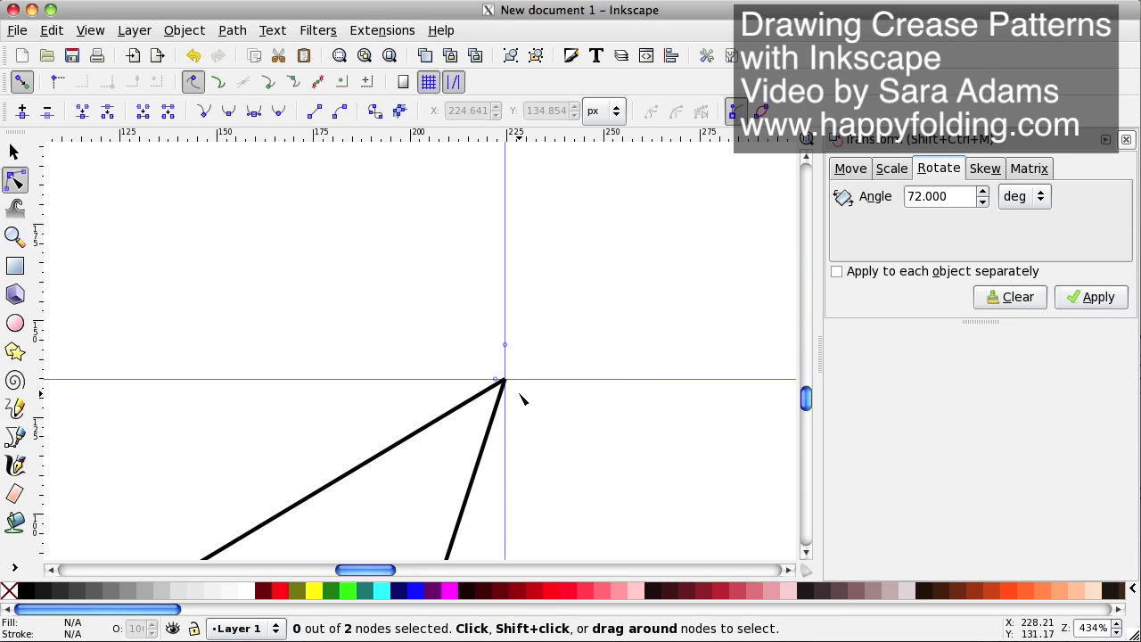
{"action": "key", "text": "minus"}
{"action": "key", "text": "minus"}
{"action": "key", "text": "minus"}
{"action": "key", "text": "minus"}
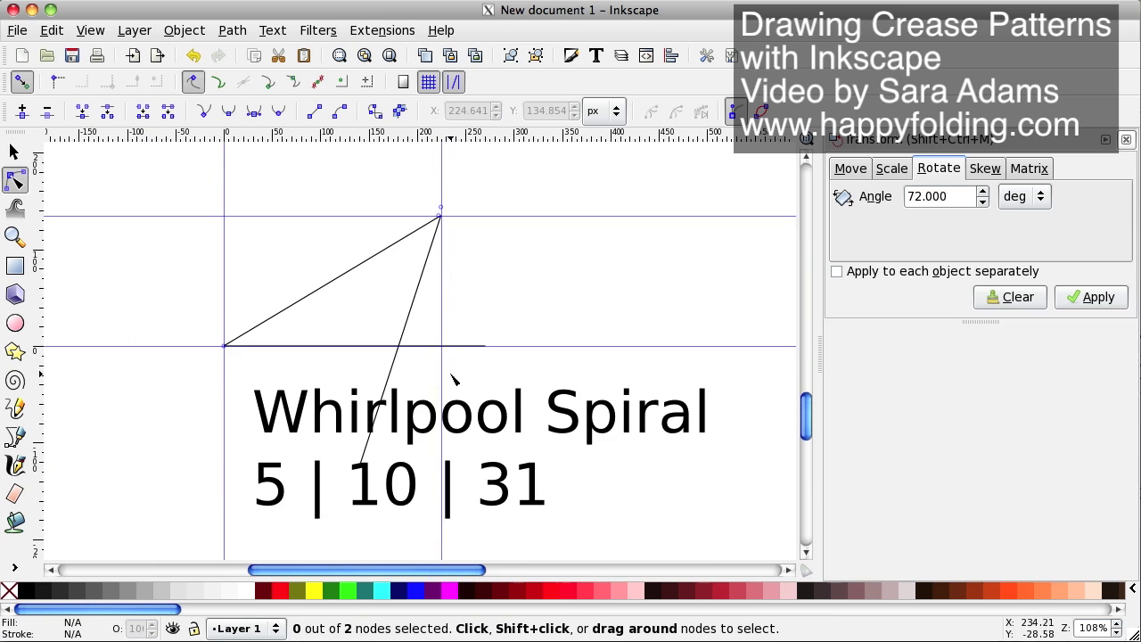
Add a vertical guide at the base of the steep line
{"action": "left_click_drag", "start_coordinate": [40, 339], "coordinate": [399, 354]}
{"action": "key", "text": "plus"}
{"action": "key", "text": "plus"}
{"action": "key", "text": "plus"}
{"action": "key", "text": "plus"}
{"action": "key", "text": "plus"}
{"action": "key", "text": "plus"}
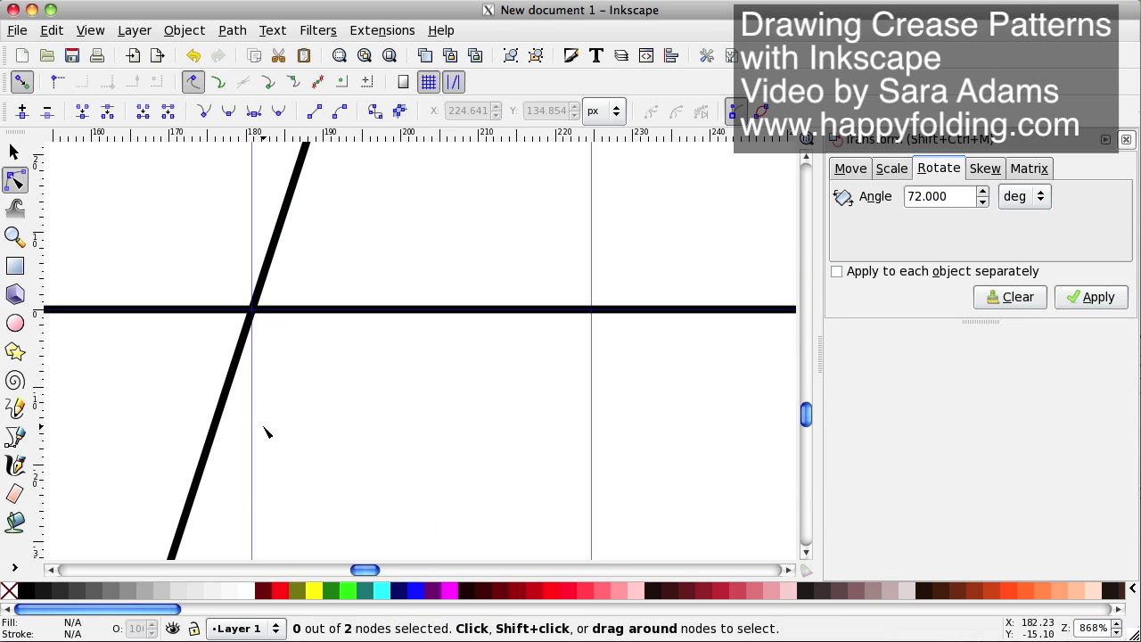
{"action": "key", "text": "minus"}
{"action": "key", "text": "minus"}
{"action": "key", "text": "minus"}
{"action": "key", "text": "minus"}
Move the horizontal line's end and the steep line's bottom node onto the new guide crossing
{"action": "left_click", "coordinate": [549, 341]}
{"action": "left_click_drag", "start_coordinate": [552, 341], "coordinate": [378, 342]}
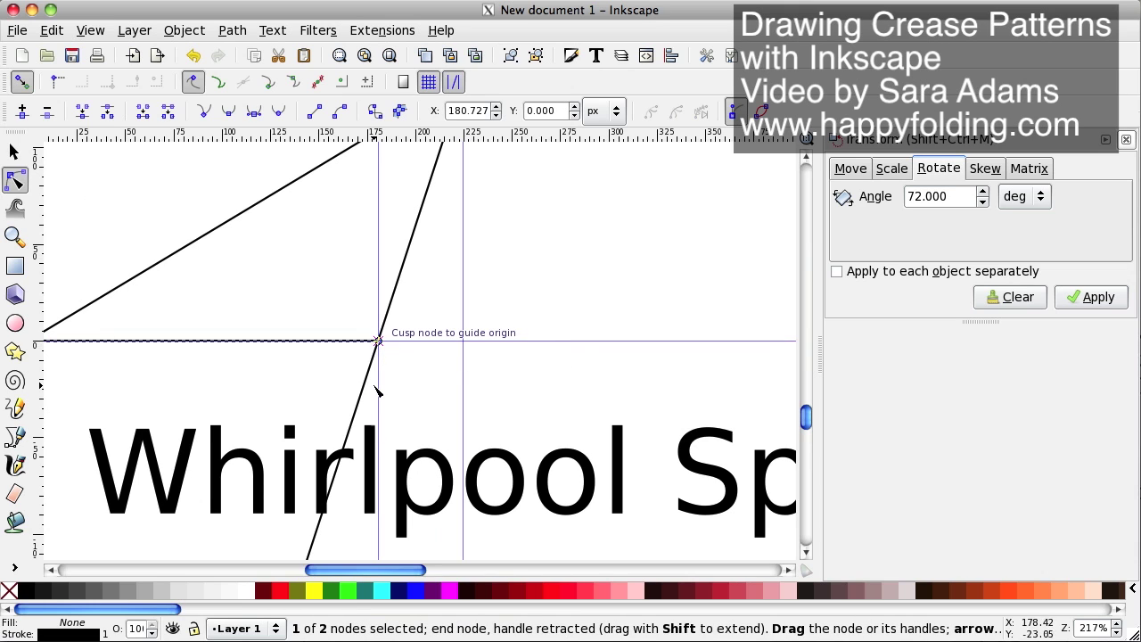
{"action": "left_click", "coordinate": [314, 540]}
{"action": "scroll", "coordinate": [303, 540], "scroll_direction": "down", "scroll_amount": 1}
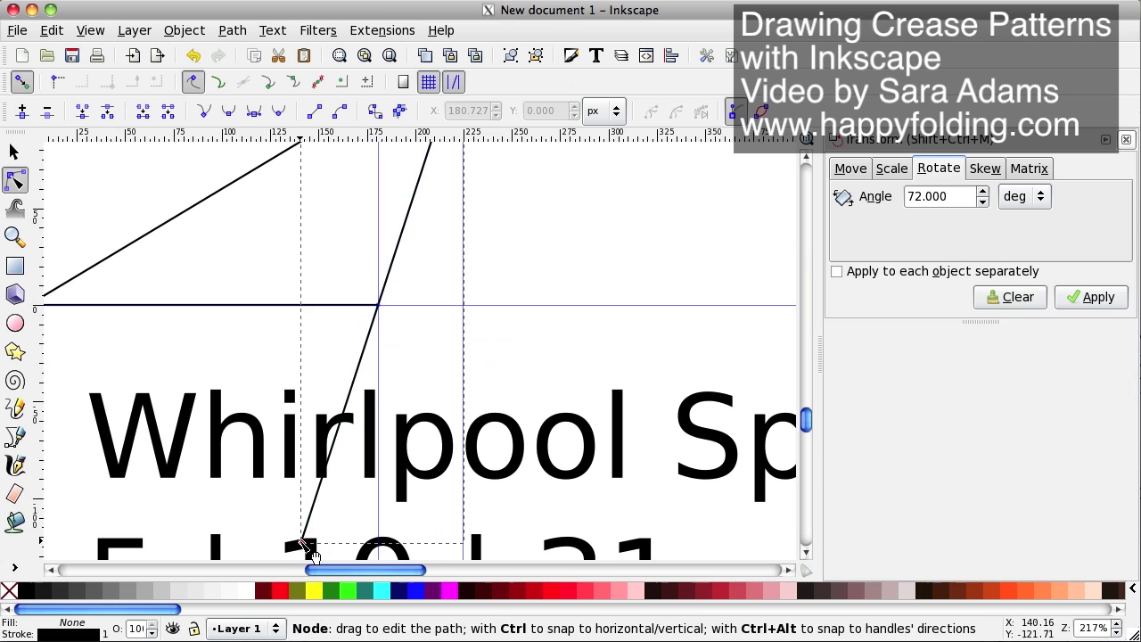
{"action": "left_click_drag", "start_coordinate": [300, 544], "coordinate": [400, 304]}
{"action": "left_click", "coordinate": [567, 261]}
{"action": "key", "text": "minus"}
{"action": "key", "text": "minus"}
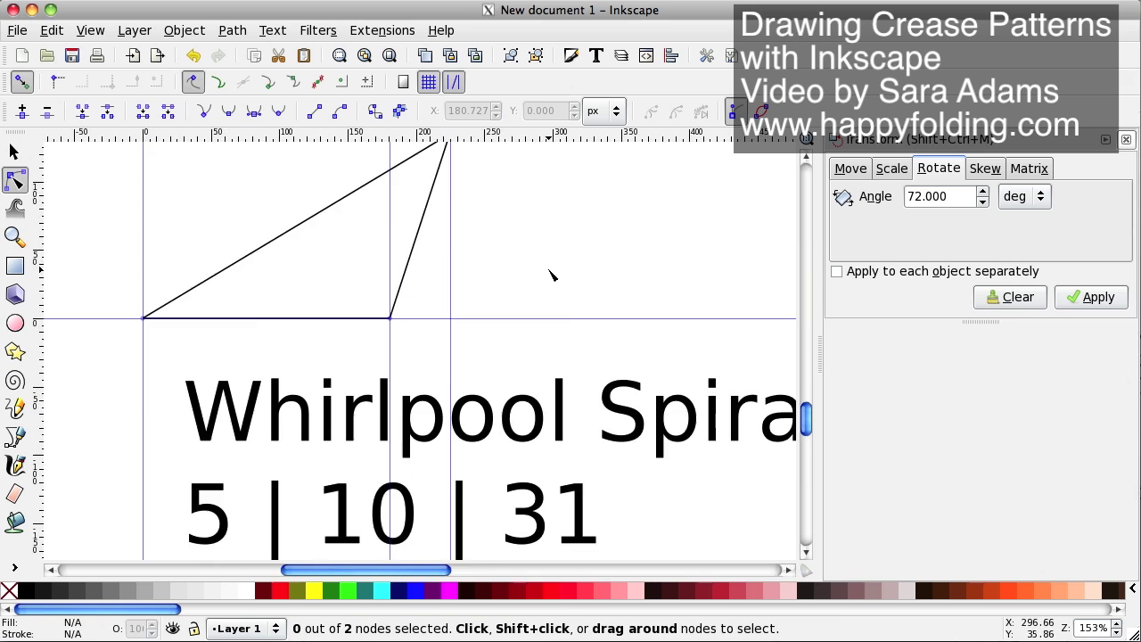
{"action": "scroll", "coordinate": [548, 282], "scroll_direction": "up", "scroll_amount": 1}
Give the 31° diagonal line a flat red stroke (ff0000ff) in Fill and Stroke
{"action": "left_click", "coordinate": [14, 152]}
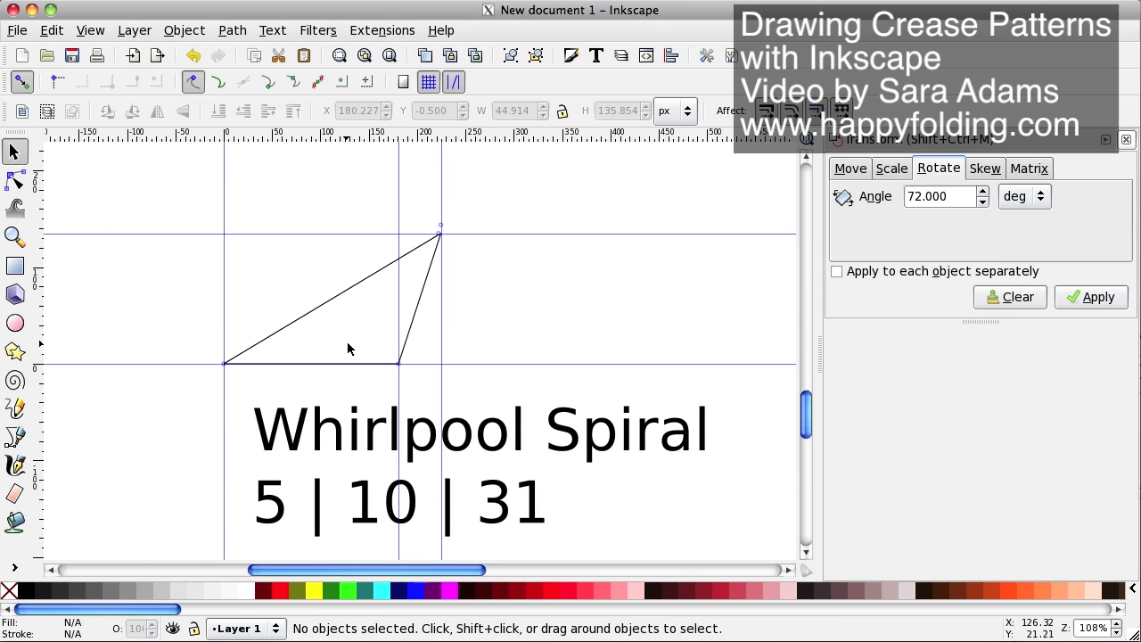
{"action": "left_click", "coordinate": [330, 294]}
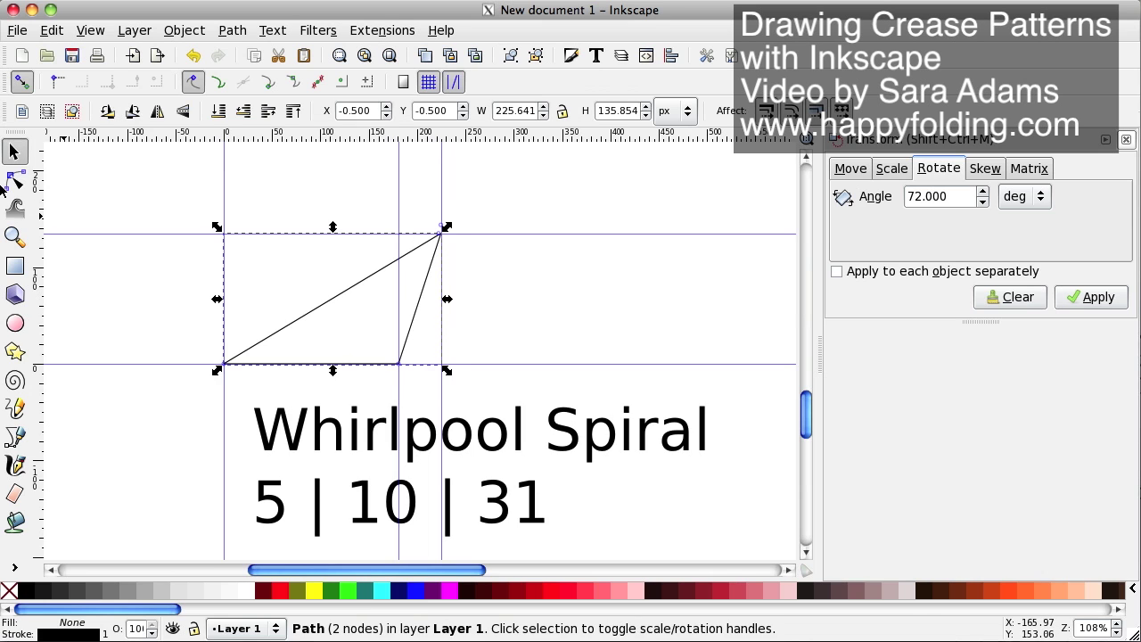
{"action": "left_click", "coordinate": [7, 182]}
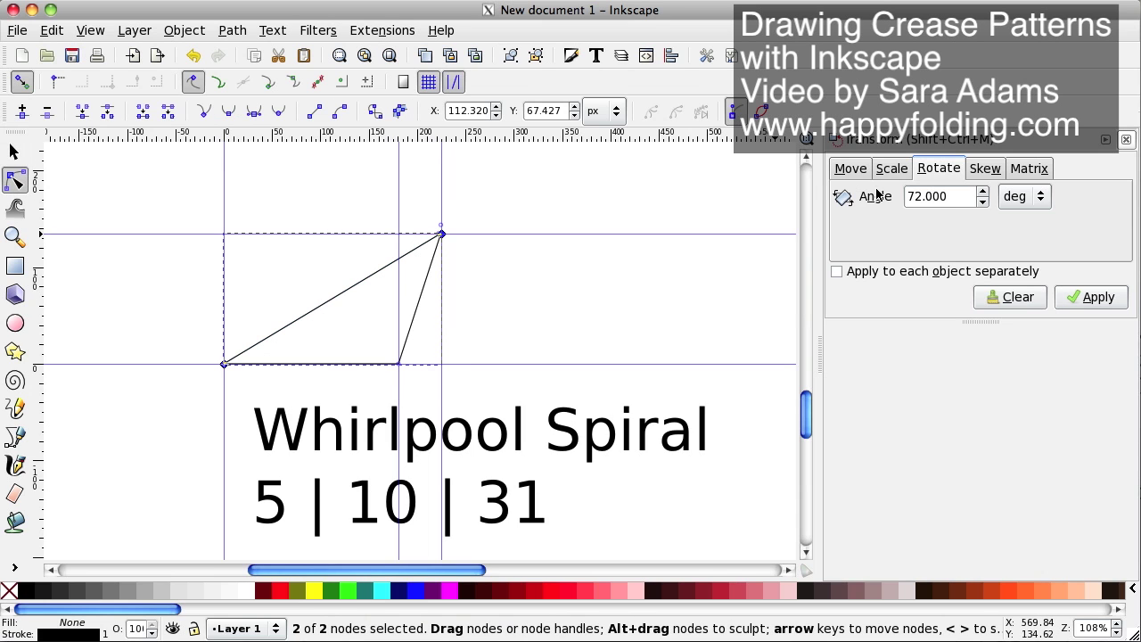
{"action": "left_click", "coordinate": [569, 57]}
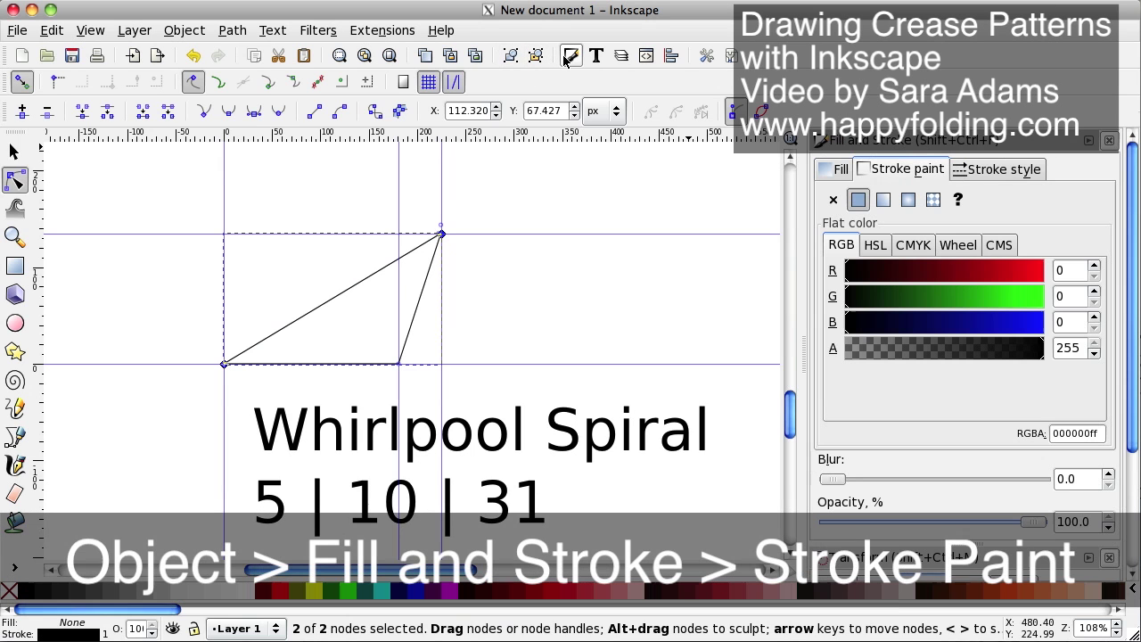
{"action": "left_click_drag", "start_coordinate": [970, 270], "coordinate": [1081, 272]}
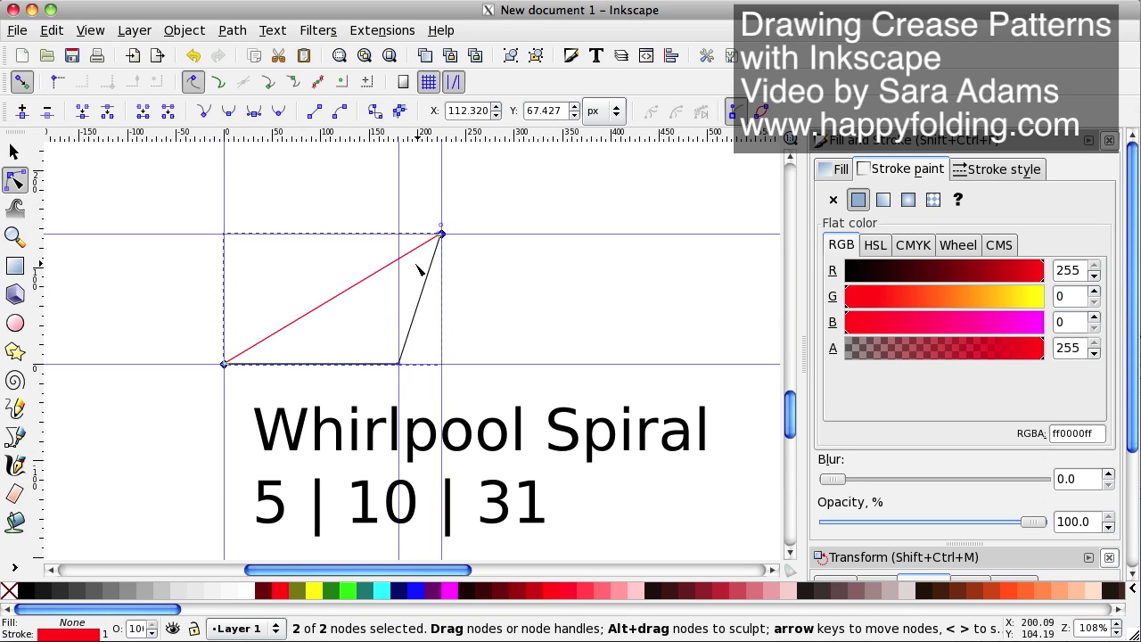
{"action": "left_click", "coordinate": [12, 153]}
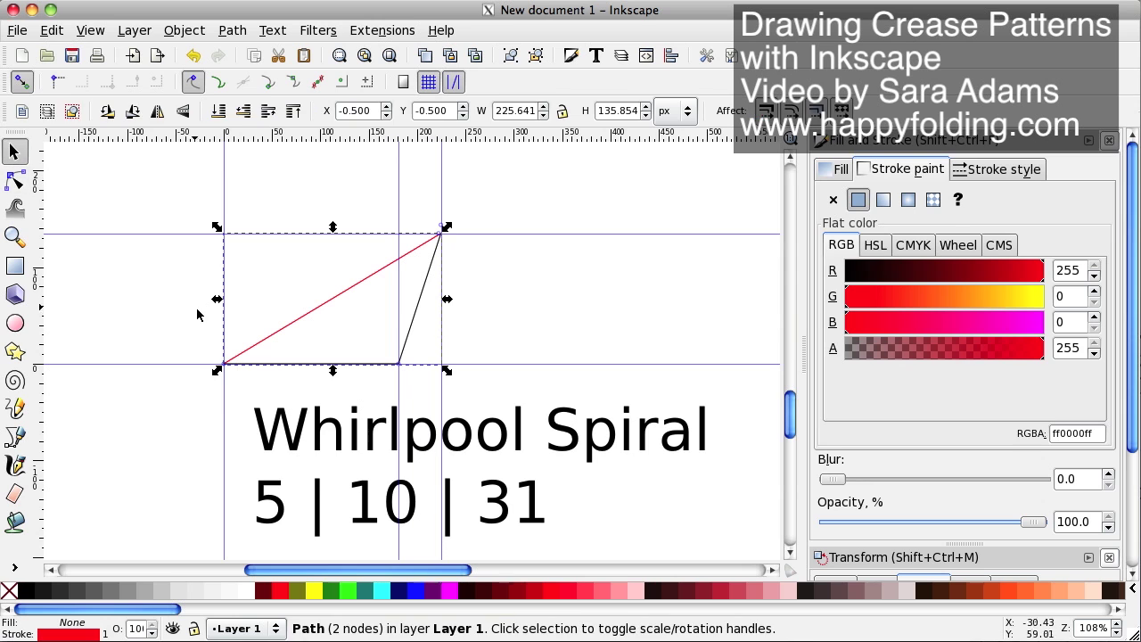
Select the three triangle lines, group them with Ctrl+G, and drag a duplicate to the right
{"action": "left_click", "coordinate": [152, 288]}
{"action": "mouse_move", "coordinate": [183, 175]}
{"action": "left_mouse_down"}
{"action": "mouse_move", "coordinate": [463, 401]}
{"action": "mouse_move", "coordinate": [490, 401]}
{"action": "left_mouse_up"}
{"action": "key", "text": "ctrl+g"}
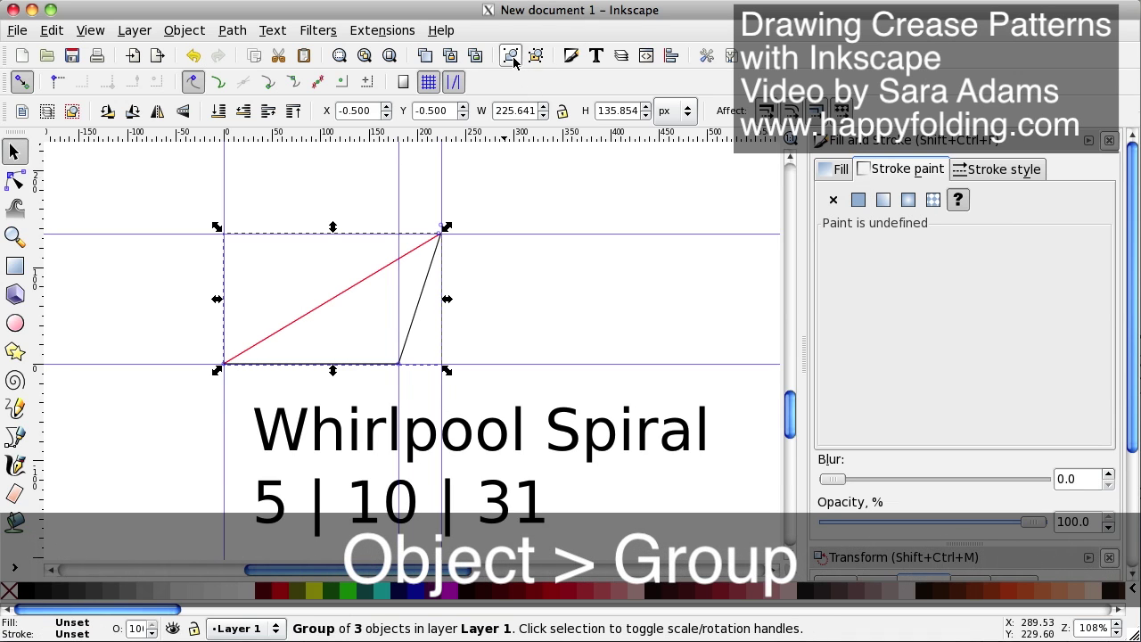
{"action": "right_click", "coordinate": [338, 298]}
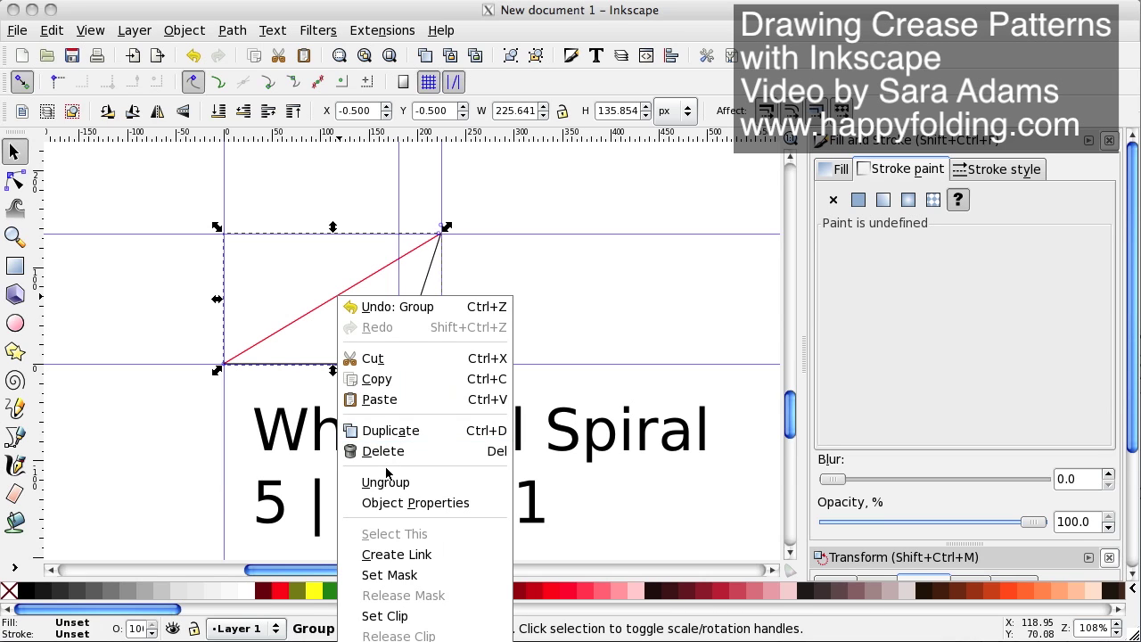
{"action": "left_click", "coordinate": [390, 431]}
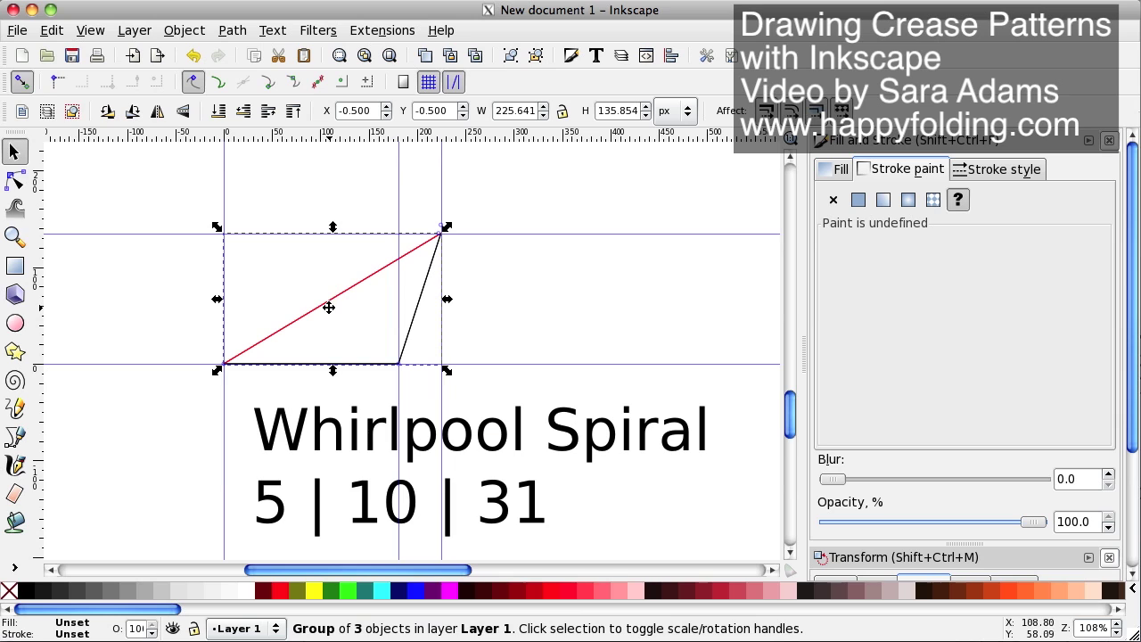
{"action": "left_click_drag", "start_coordinate": [329, 305], "coordinate": [607, 306]}
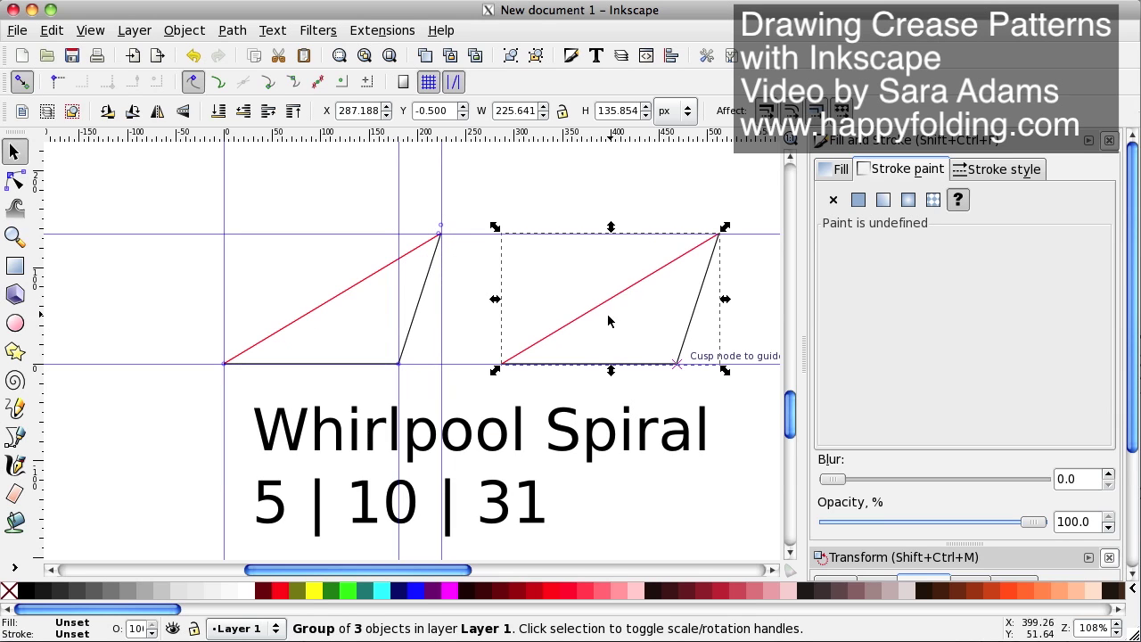
Rotate the copied group 10° and snap its lowest corner onto the first triangle's corner
{"action": "left_click", "coordinate": [1111, 142]}
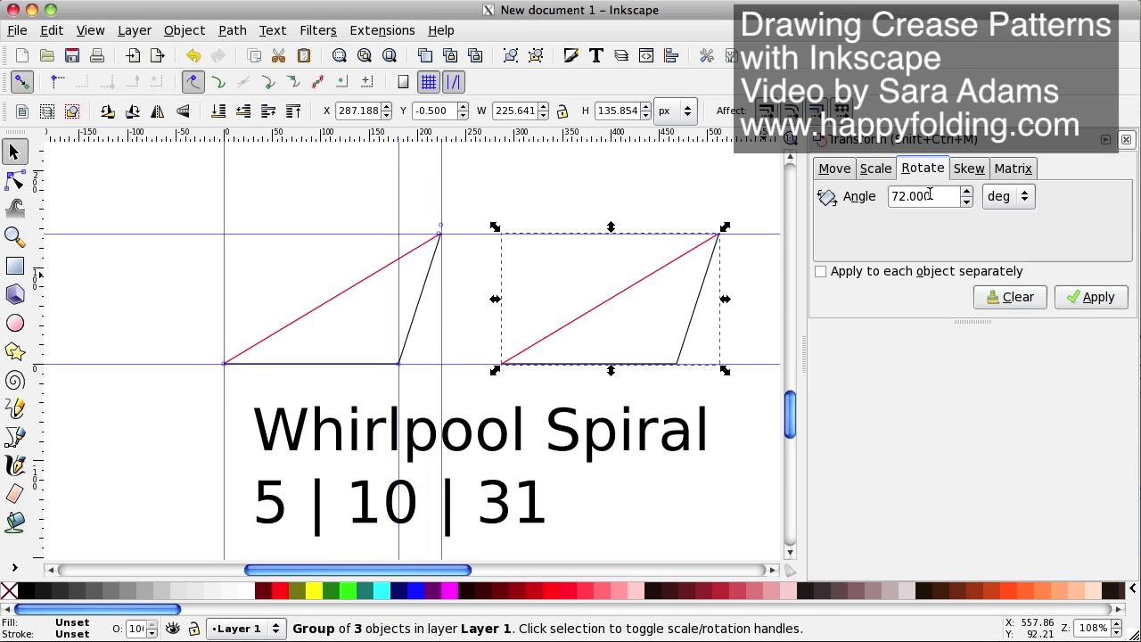
{"action": "double_click", "coordinate": [905, 198]}
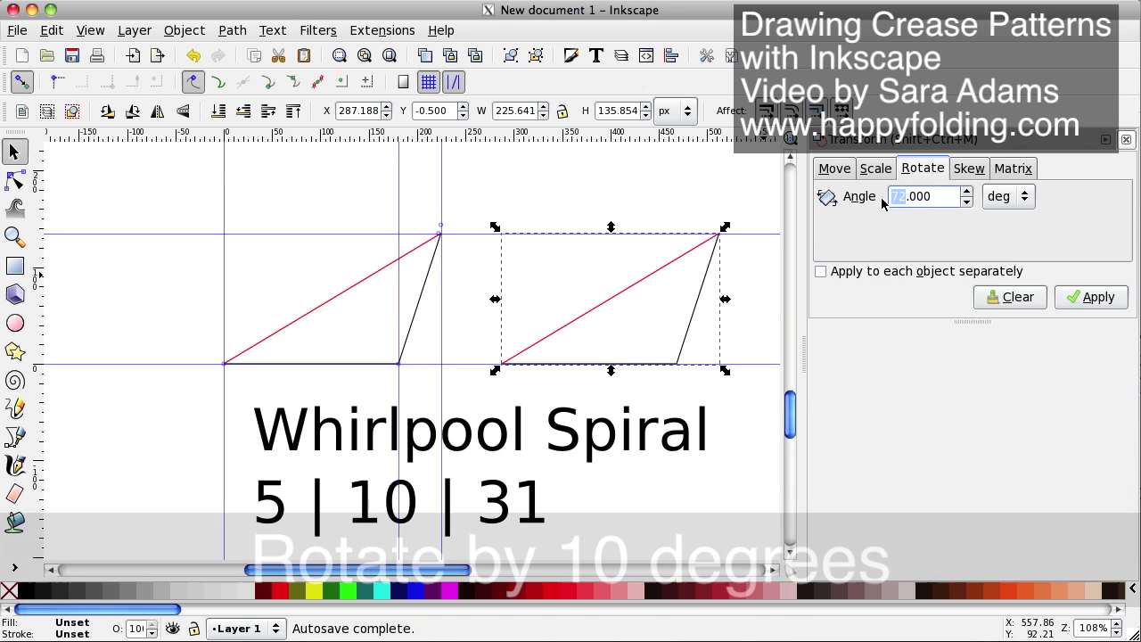
{"action": "type", "text": "10"}
{"action": "left_click", "coordinate": [1092, 297]}
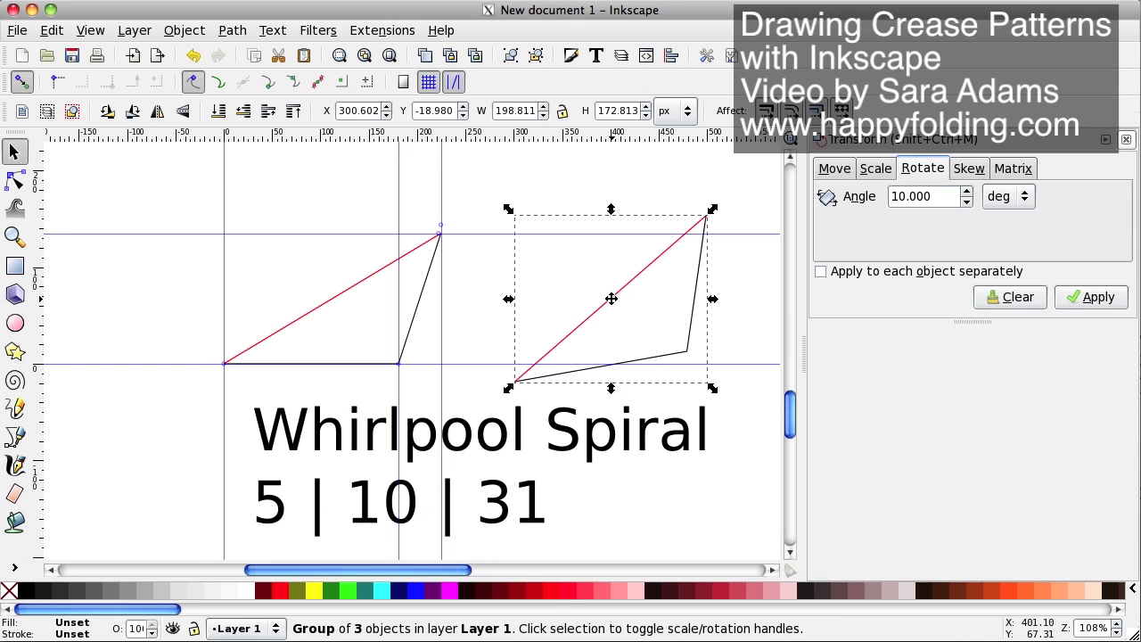
{"action": "left_click_drag", "start_coordinate": [612, 297], "coordinate": [494, 275]}
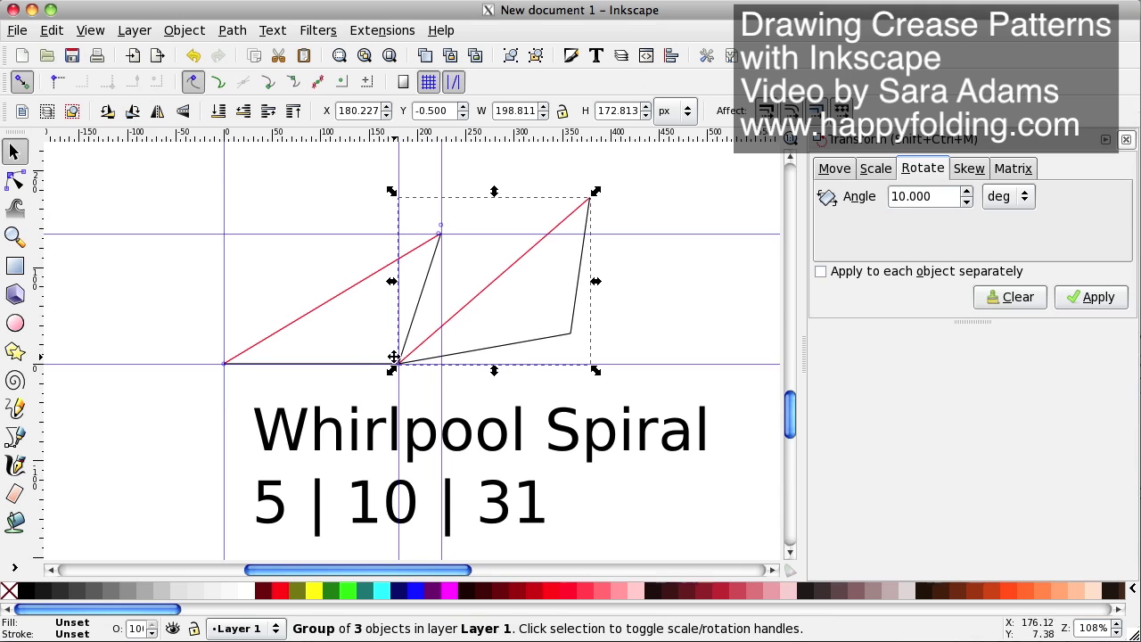
{"action": "scroll", "coordinate": [505, 387], "scroll_direction": "up", "scroll_amount": 2}
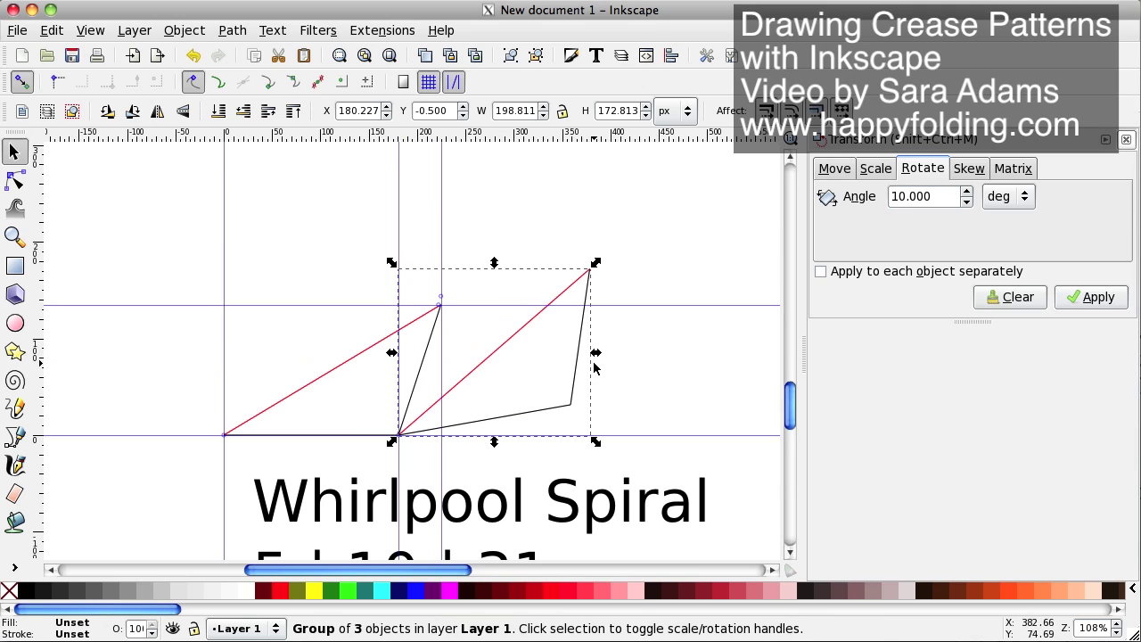
{"action": "left_click", "coordinate": [677, 376]}
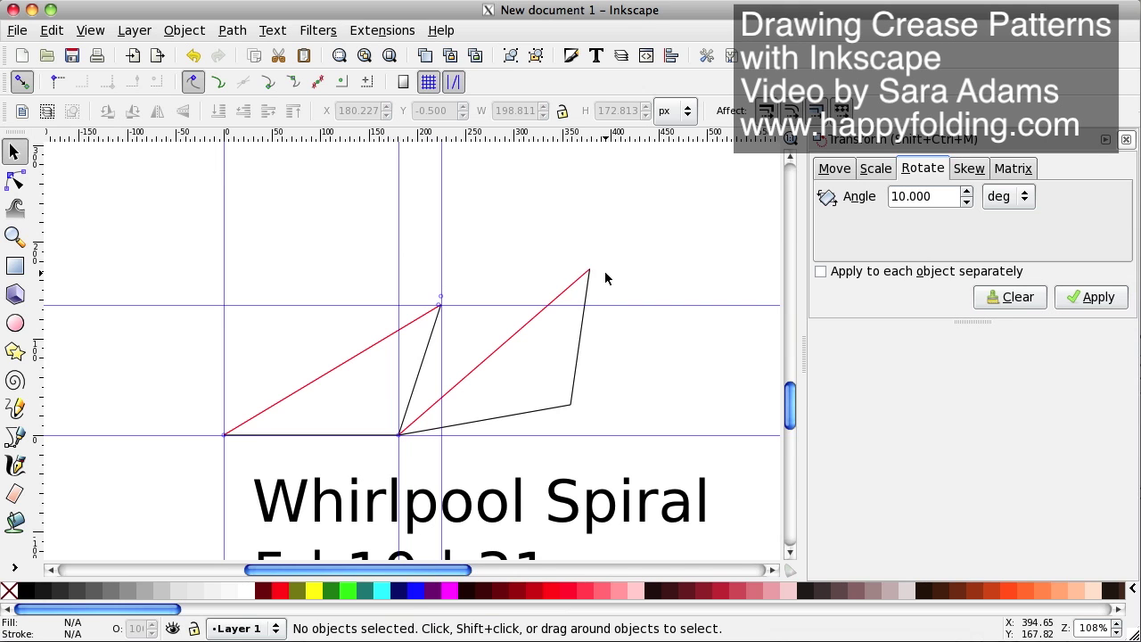
Place vertical and horizontal guides through the rotated copy's top corner node
{"action": "key", "text": "plus"}
{"action": "key", "text": "plus"}
{"action": "scroll", "coordinate": [629, 303], "scroll_direction": "up", "scroll_amount": 6}
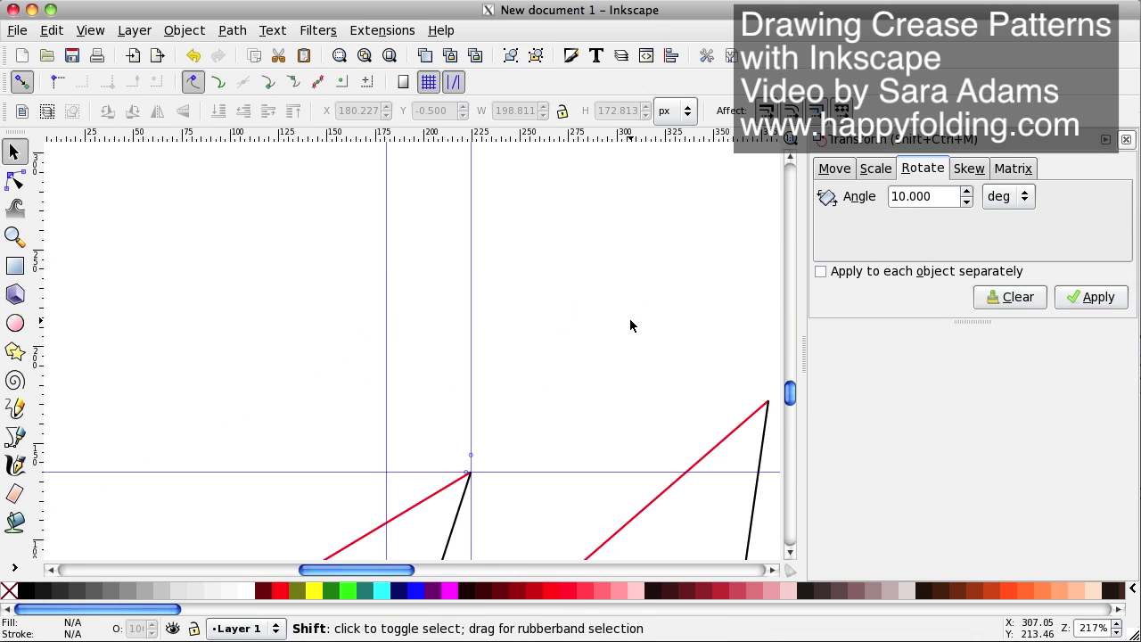
{"action": "key", "text": "plus"}
{"action": "left_click_drag", "start_coordinate": [381, 574], "coordinate": [433, 573]}
{"action": "key", "text": "plus"}
{"action": "key", "text": "plus"}
{"action": "key", "text": "plus"}
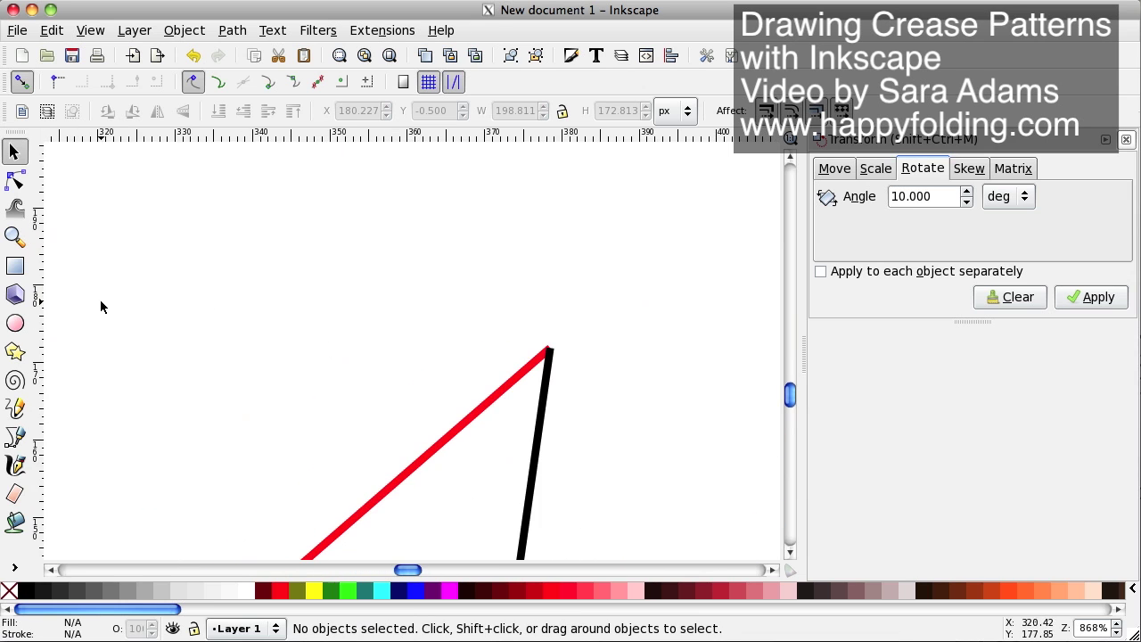
{"action": "left_click", "coordinate": [14, 182]}
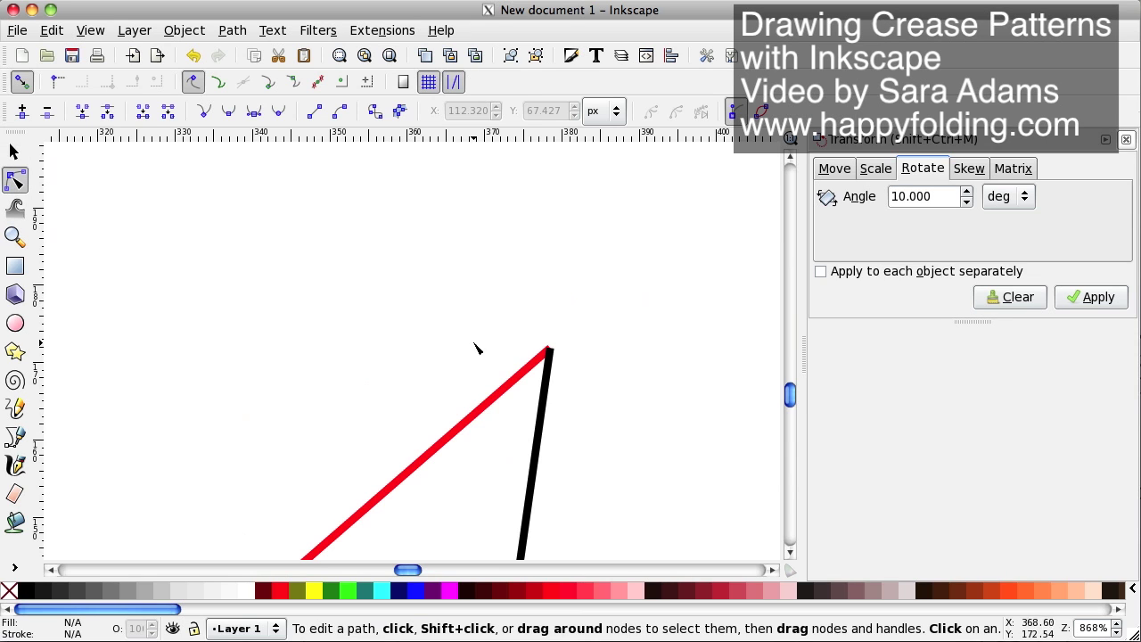
{"action": "left_click", "coordinate": [546, 411]}
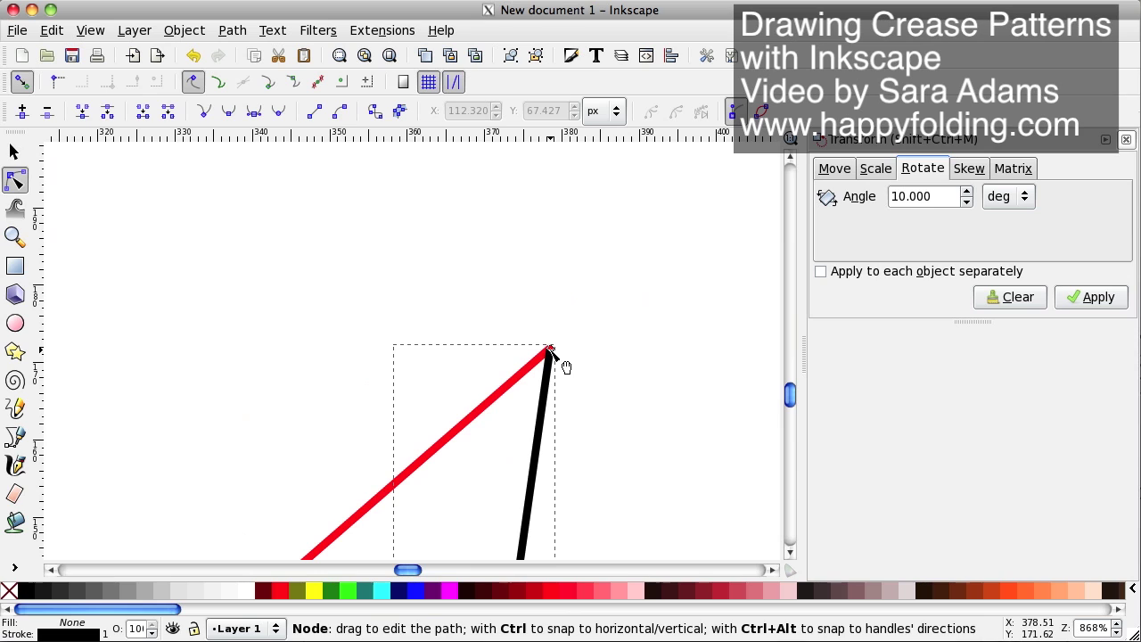
{"action": "left_click_drag", "start_coordinate": [42, 231], "coordinate": [550, 294]}
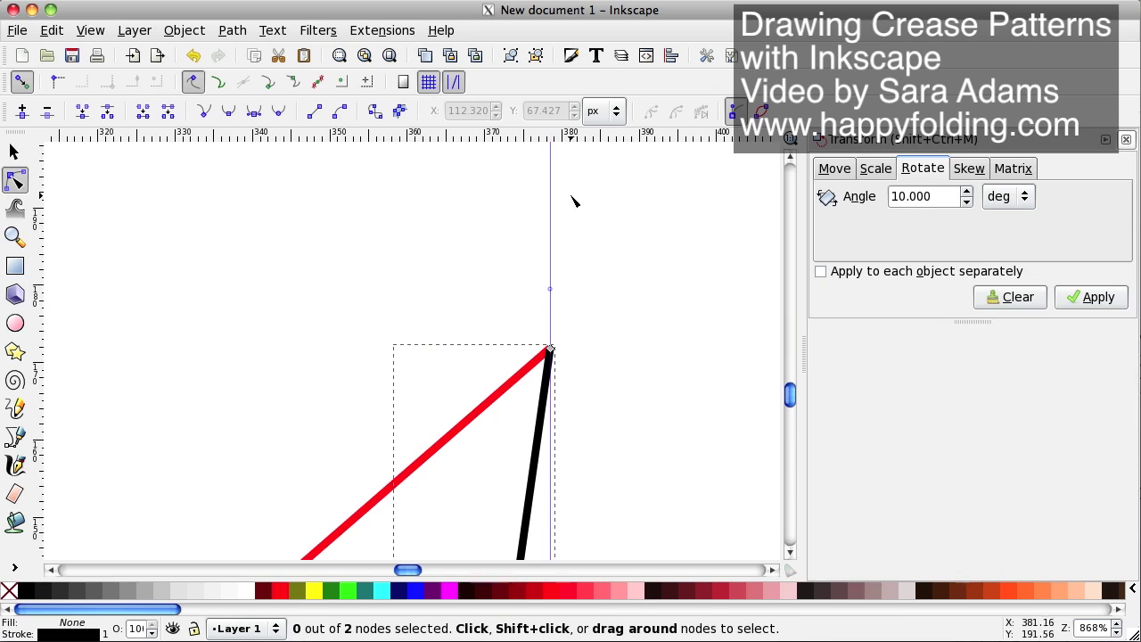
{"action": "left_click_drag", "start_coordinate": [577, 142], "coordinate": [583, 347]}
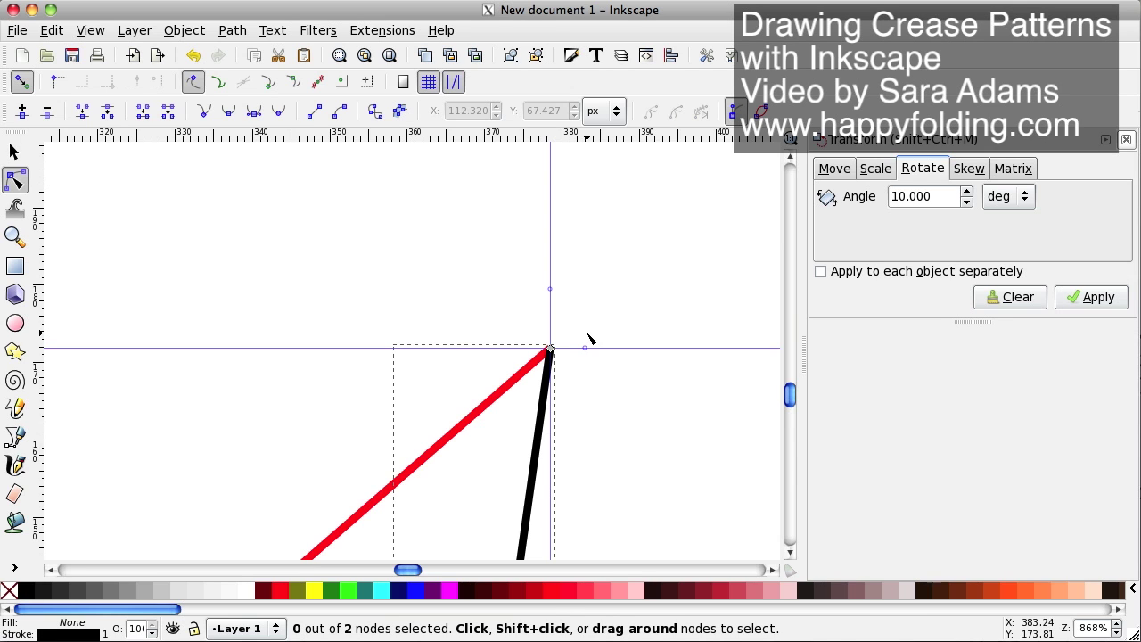
Draw a black line from the first triangle's top corner to the copy's top corner
{"action": "key", "text": "minus"}
{"action": "key", "text": "minus"}
{"action": "key", "text": "minus"}
{"action": "key", "text": "minus"}
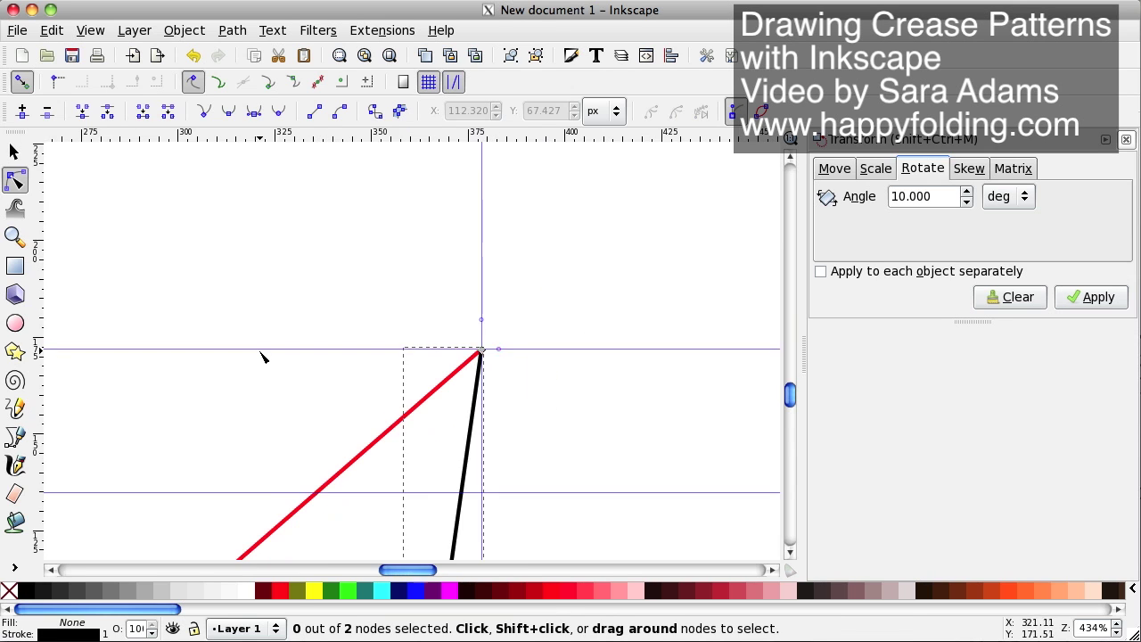
{"action": "left_click", "coordinate": [14, 437]}
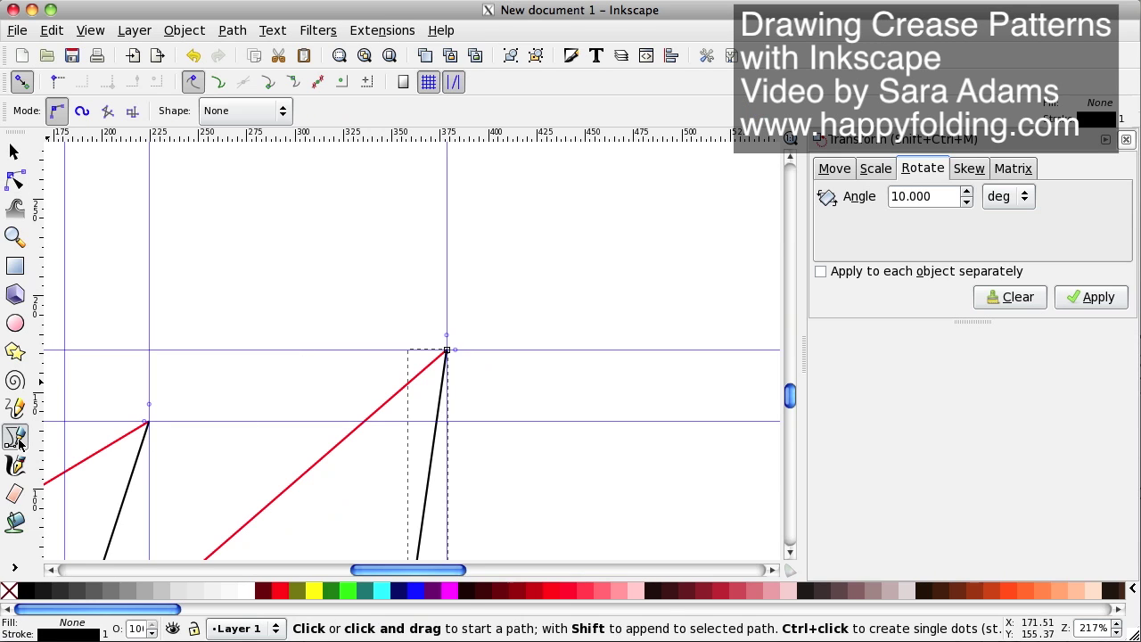
{"action": "left_click", "coordinate": [149, 422]}
{"action": "double_click", "coordinate": [446, 350]}
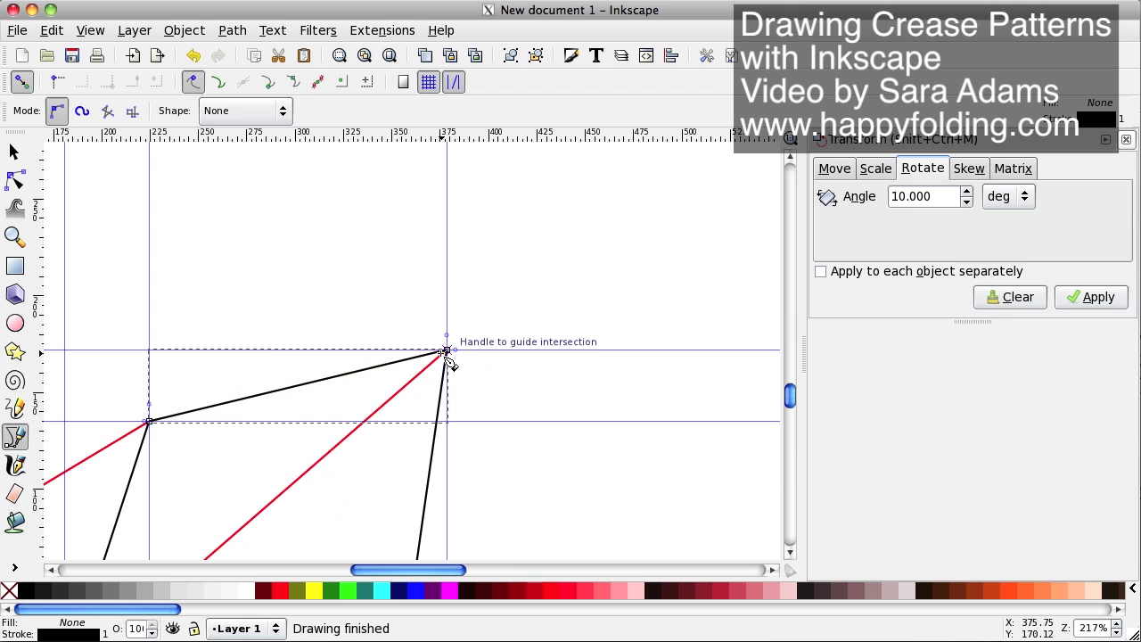
Duplicate the connecting line and move the copy onto the left guide
{"action": "left_click", "coordinate": [12, 152]}
{"action": "left_click", "coordinate": [367, 334]}
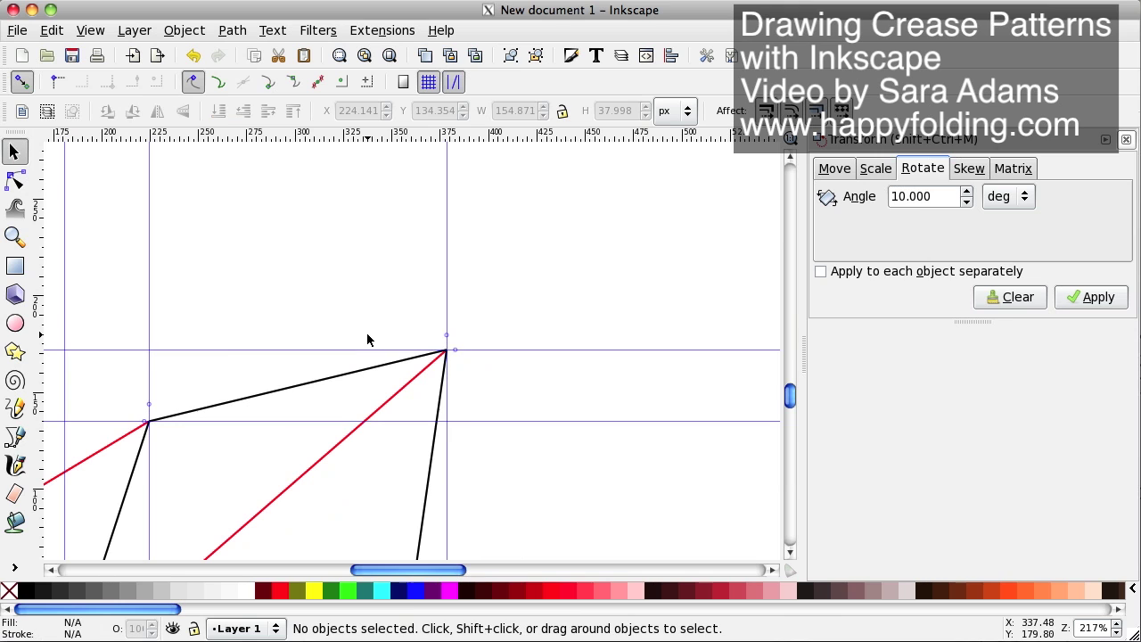
{"action": "key", "text": "minus"}
{"action": "key", "text": "minus"}
{"action": "key", "text": "minus"}
{"action": "key", "text": "minus"}
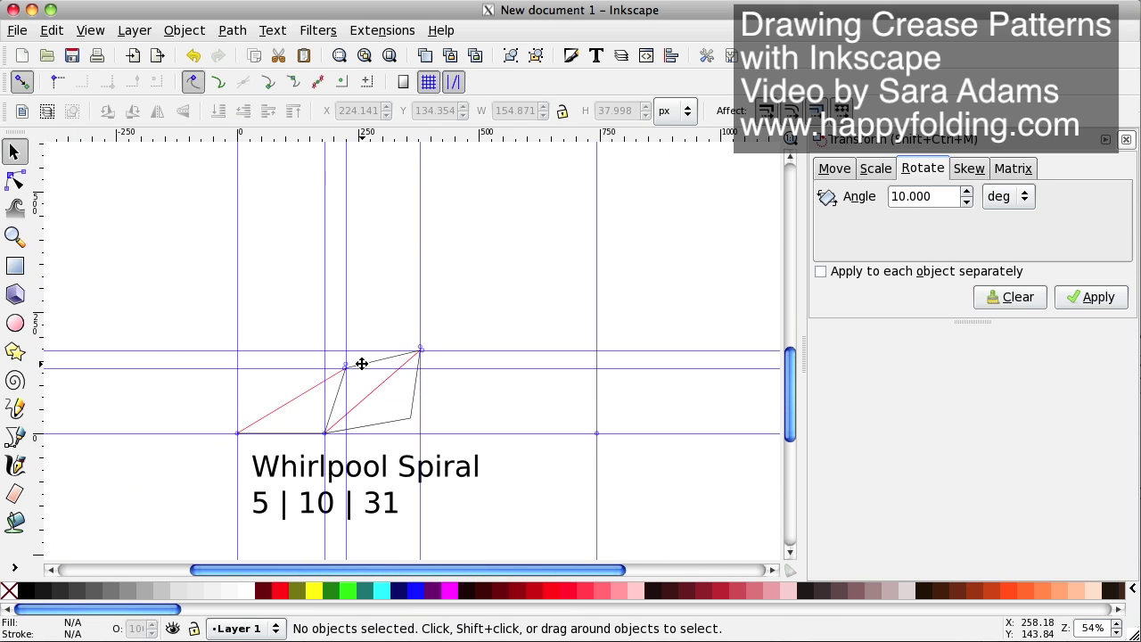
{"action": "left_click", "coordinate": [361, 364]}
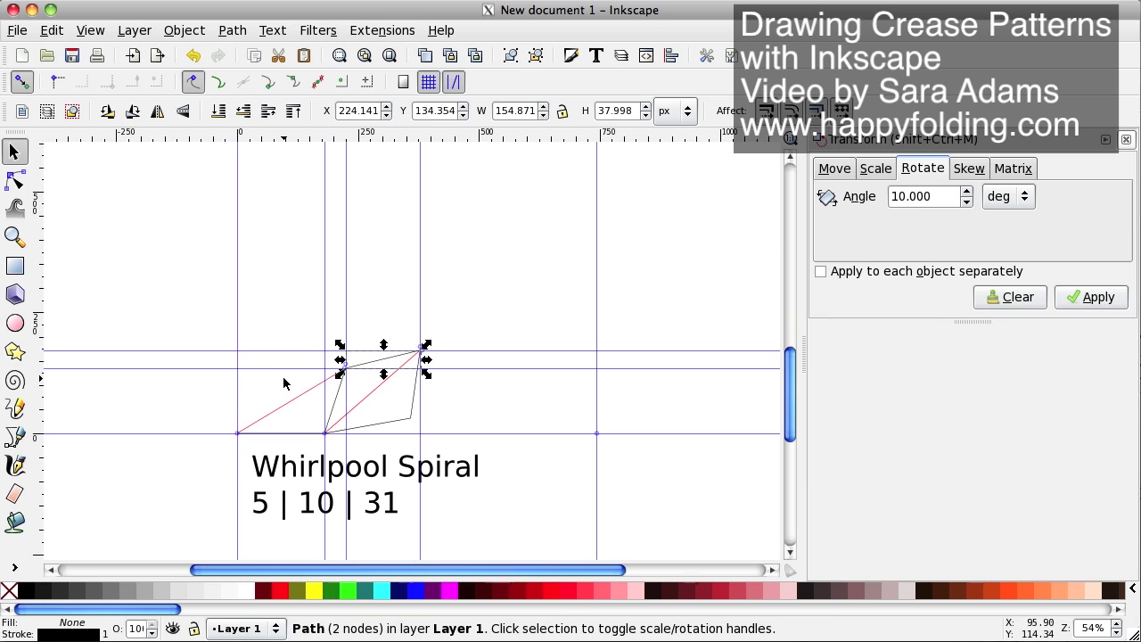
{"action": "right_click", "coordinate": [384, 361]}
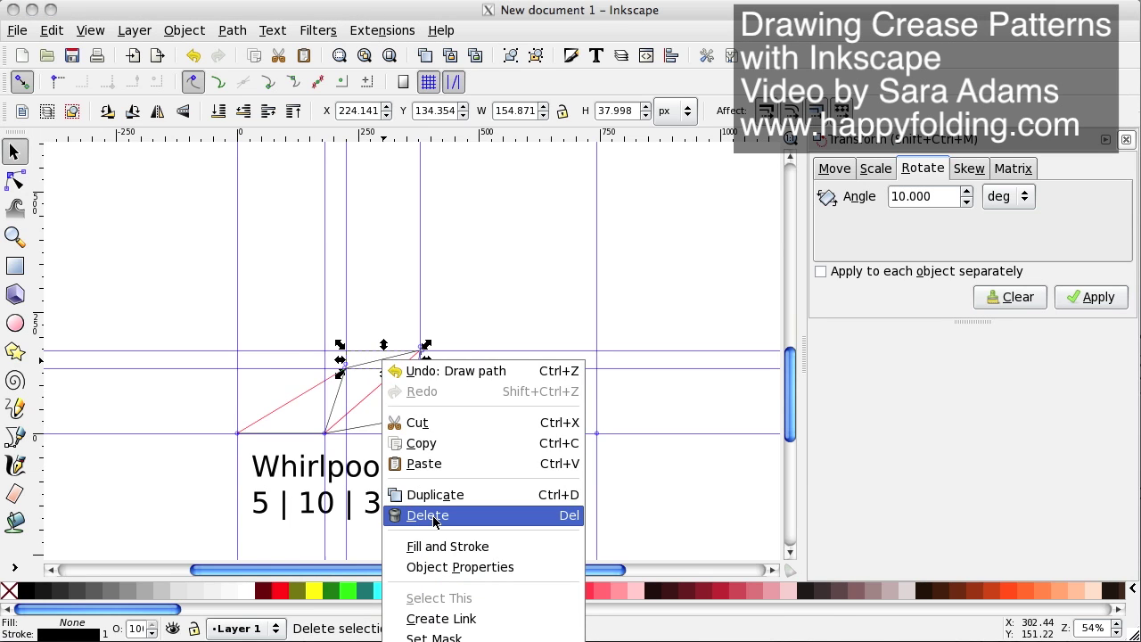
{"action": "left_click", "coordinate": [400, 307]}
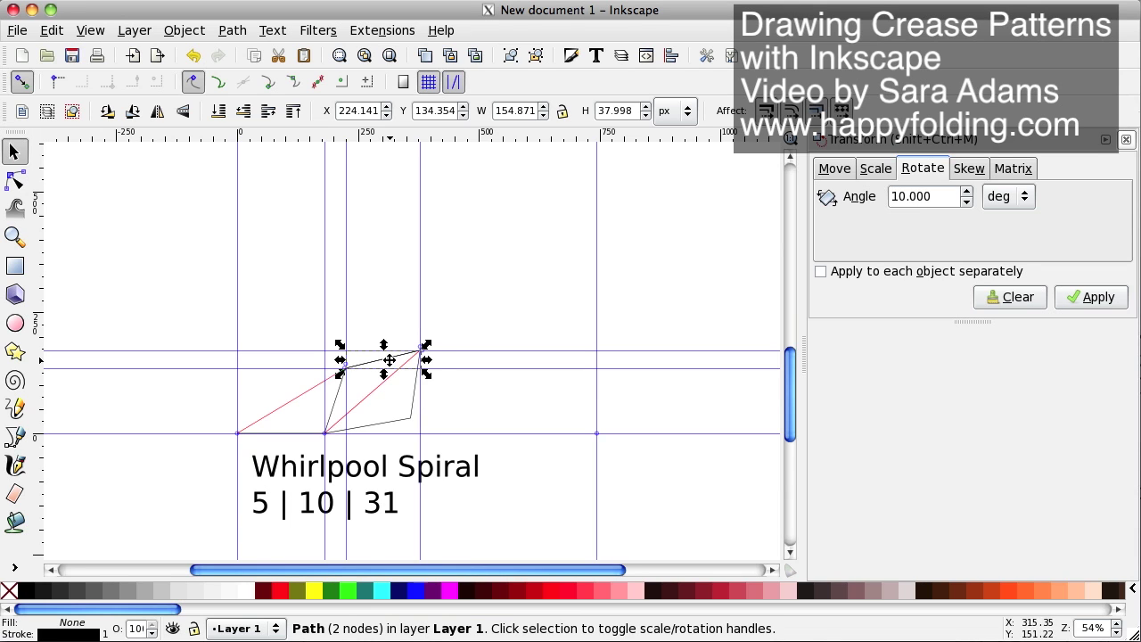
{"action": "left_click_drag", "start_coordinate": [393, 356], "coordinate": [286, 293]}
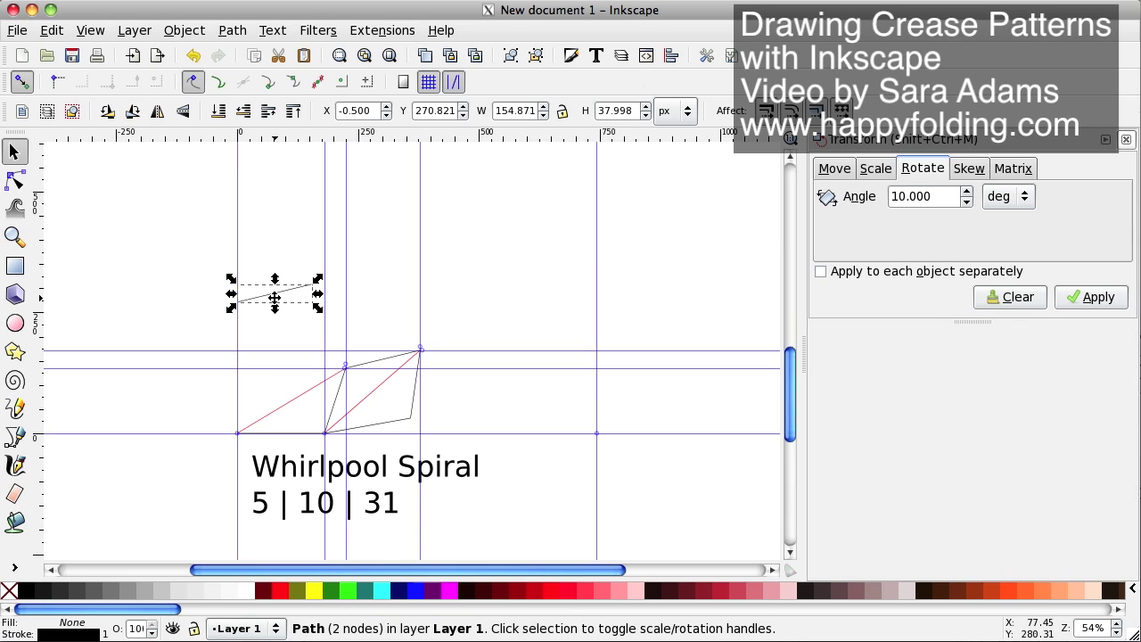
Rotate the line copy by -10 degrees and snap its end to the first triangle's top corner
{"action": "left_click", "coordinate": [892, 197]}
{"action": "type", "text": "-"}
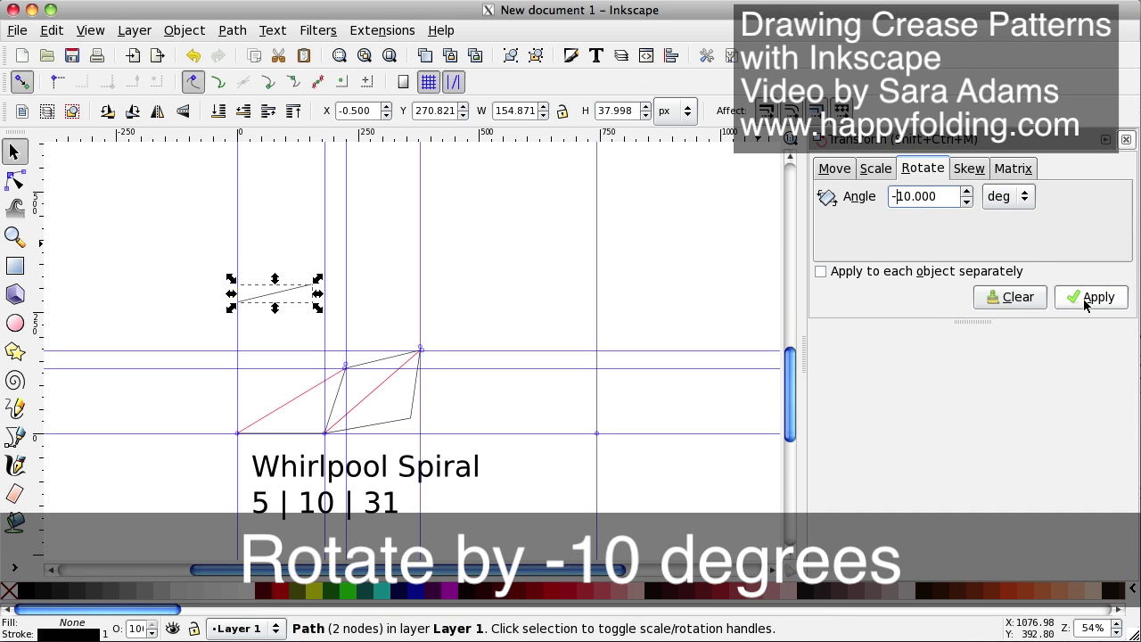
{"action": "left_click", "coordinate": [1086, 305]}
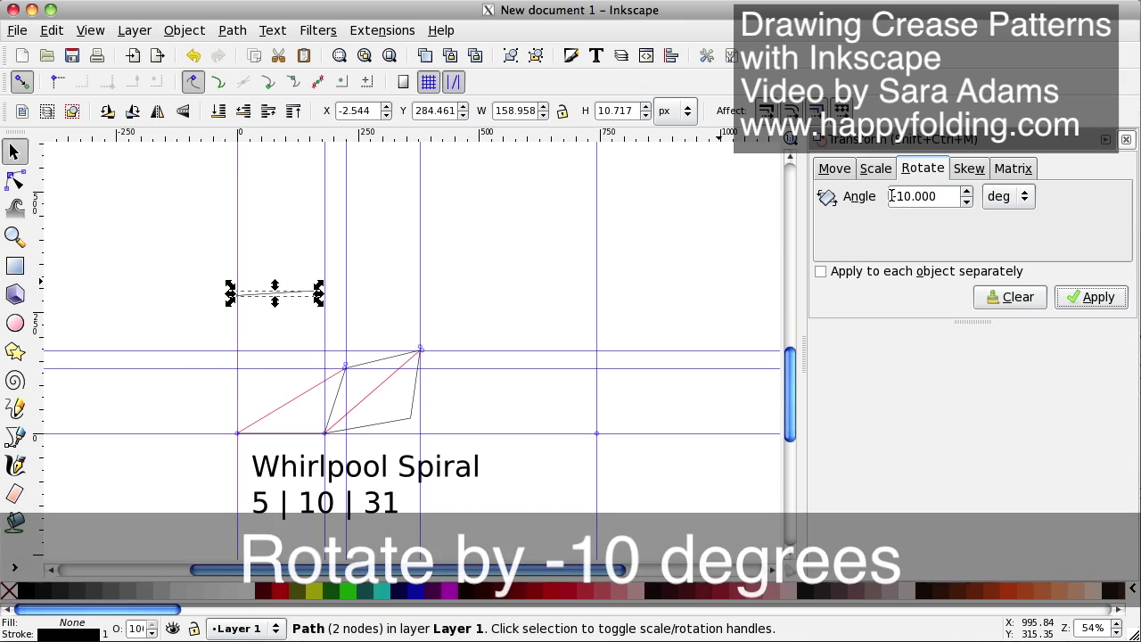
{"action": "left_click_drag", "start_coordinate": [288, 294], "coordinate": [319, 372]}
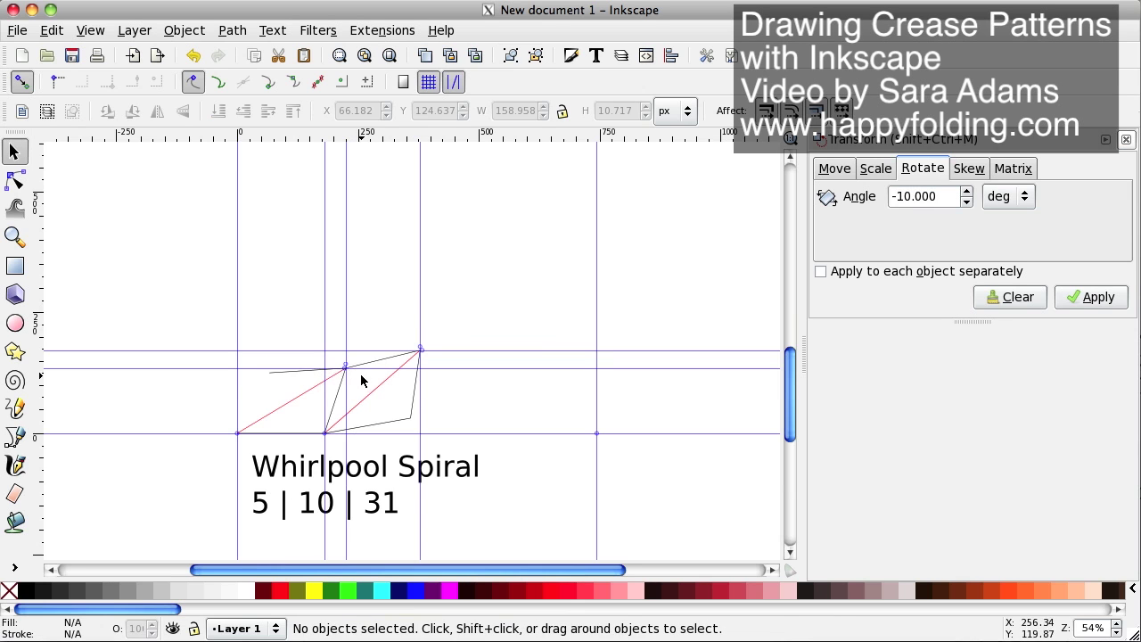
{"action": "key", "text": "plus"}
{"action": "key", "text": "plus"}
{"action": "key", "text": "plus"}
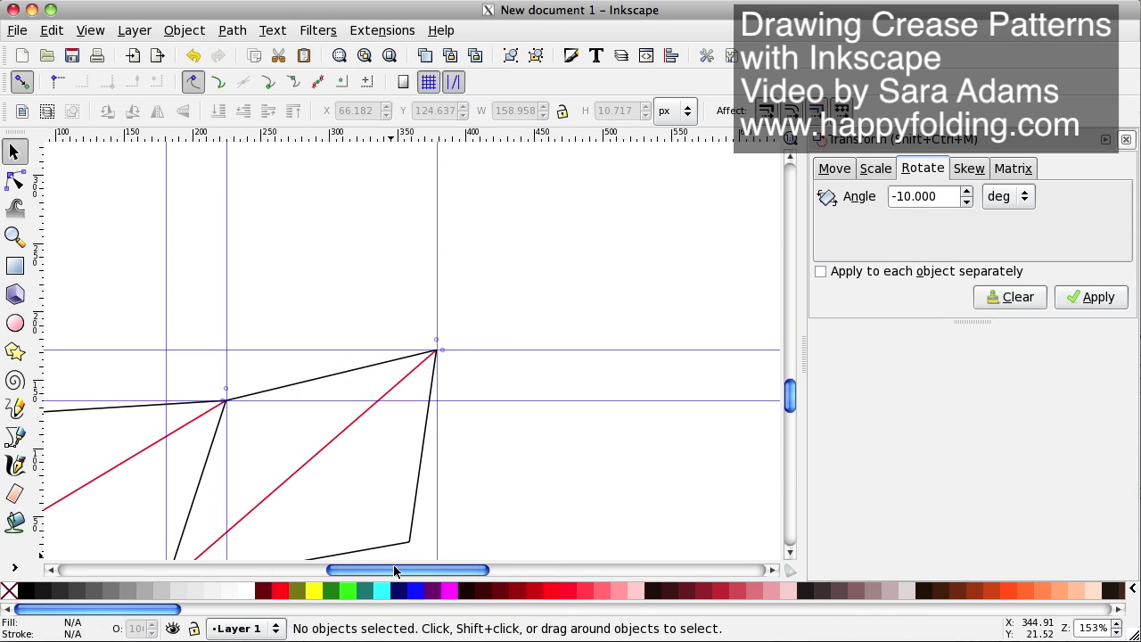
{"action": "left_click_drag", "start_coordinate": [399, 567], "coordinate": [311, 568]}
{"action": "scroll", "coordinate": [391, 440], "scroll_direction": "down", "scroll_amount": 4}
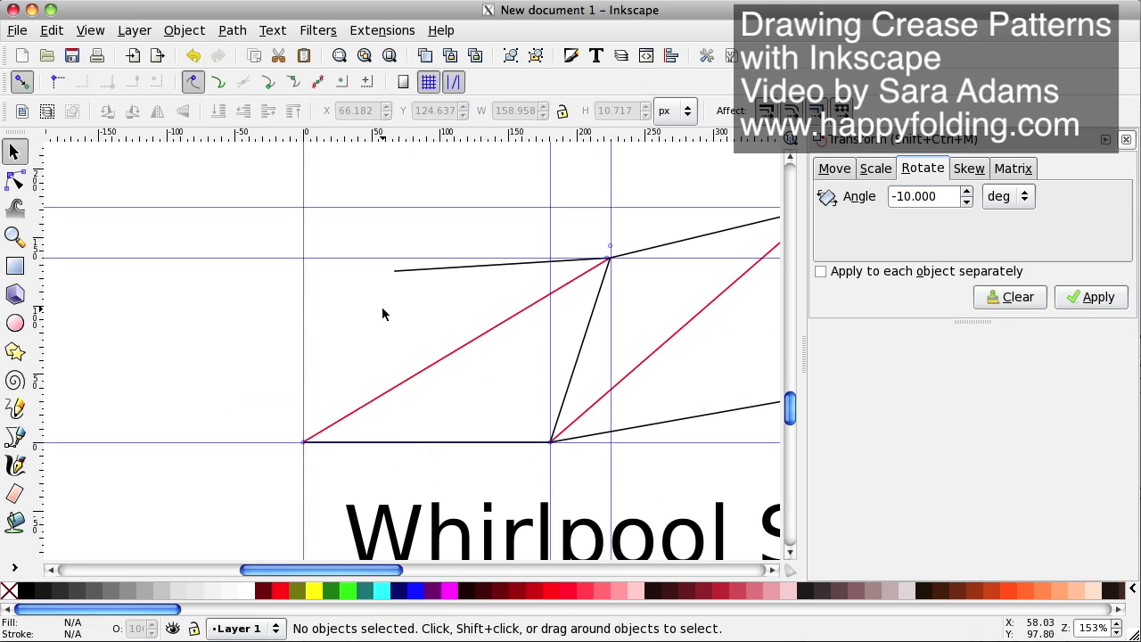
Add vertical and horizontal guides through the short top line's left end node
{"action": "left_click", "coordinate": [14, 180]}
{"action": "left_click", "coordinate": [410, 270]}
{"action": "left_click", "coordinate": [411, 272]}
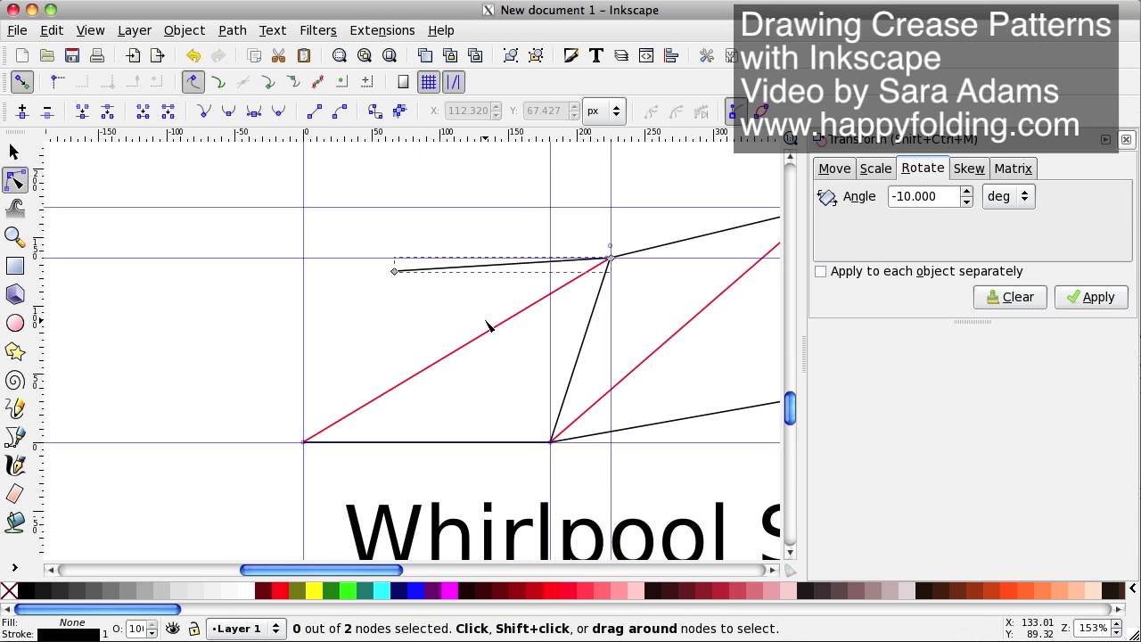
{"action": "key", "text": "plus"}
{"action": "key", "text": "plus"}
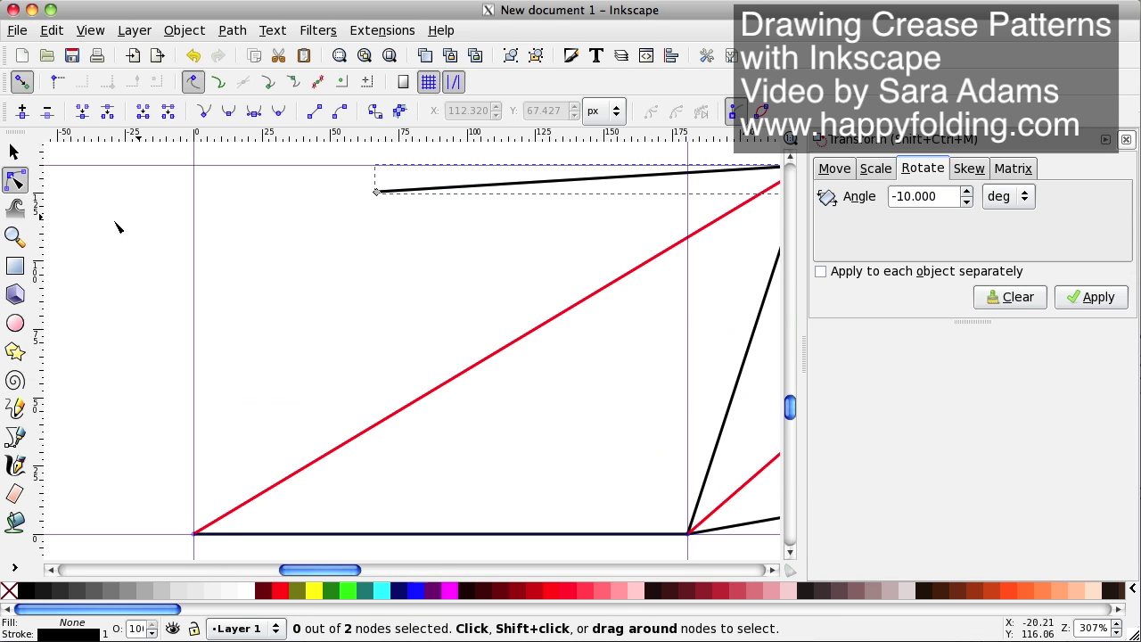
{"action": "left_click_drag", "start_coordinate": [41, 241], "coordinate": [375, 246]}
{"action": "left_click_drag", "start_coordinate": [398, 142], "coordinate": [394, 196]}
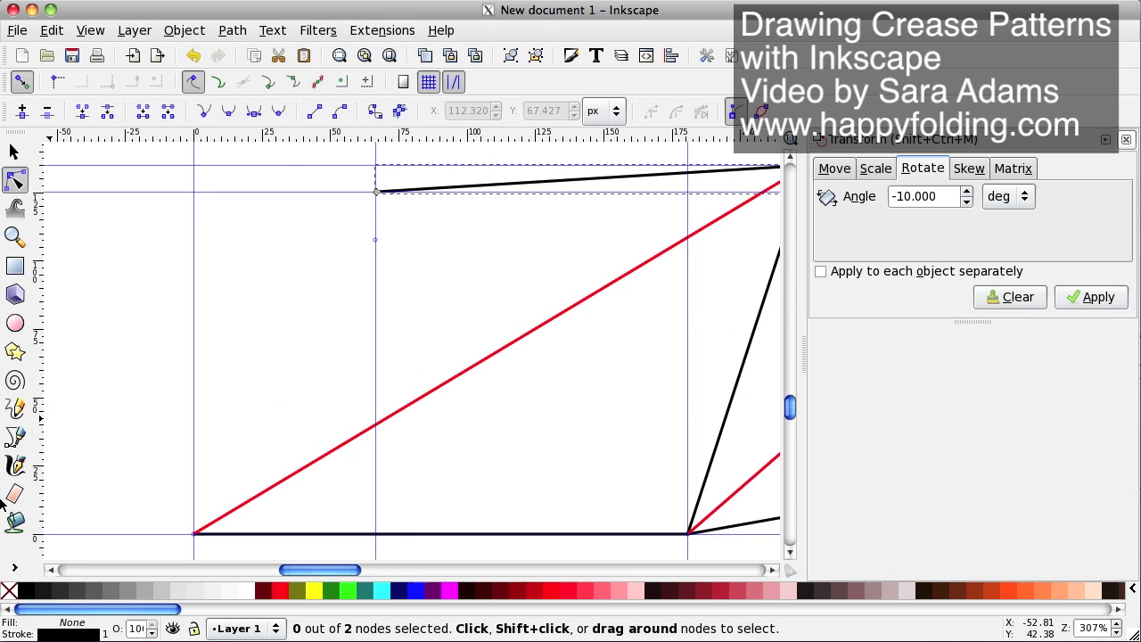
Draw a crease from the short line's left end down to the guide origin
{"action": "left_click", "coordinate": [15, 436]}
{"action": "left_click", "coordinate": [376, 191]}
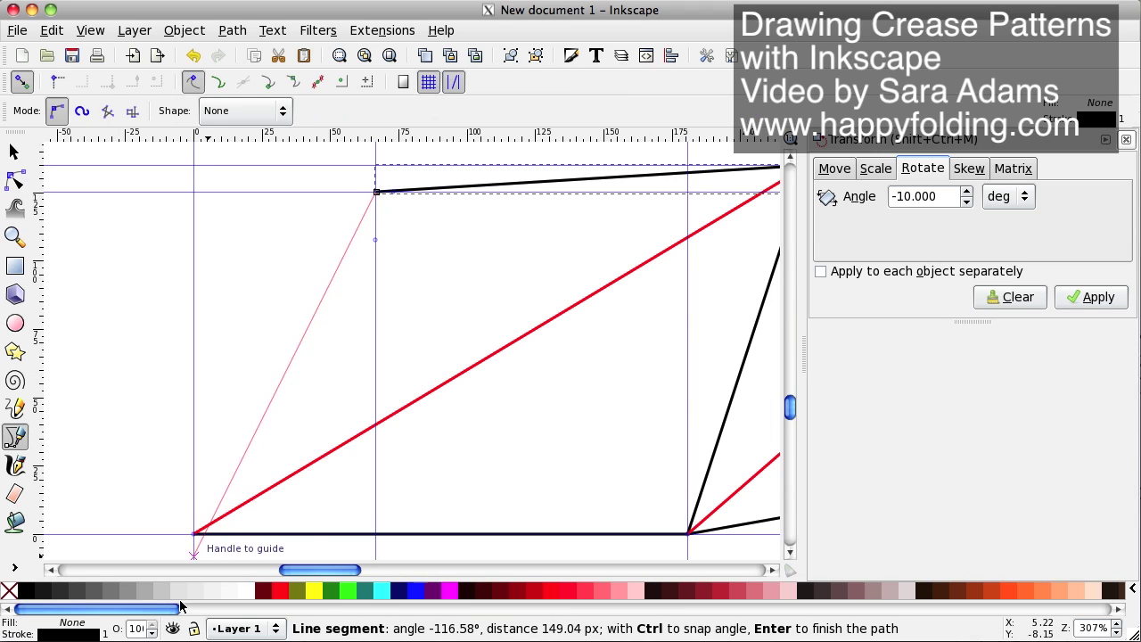
{"action": "double_click", "coordinate": [196, 534]}
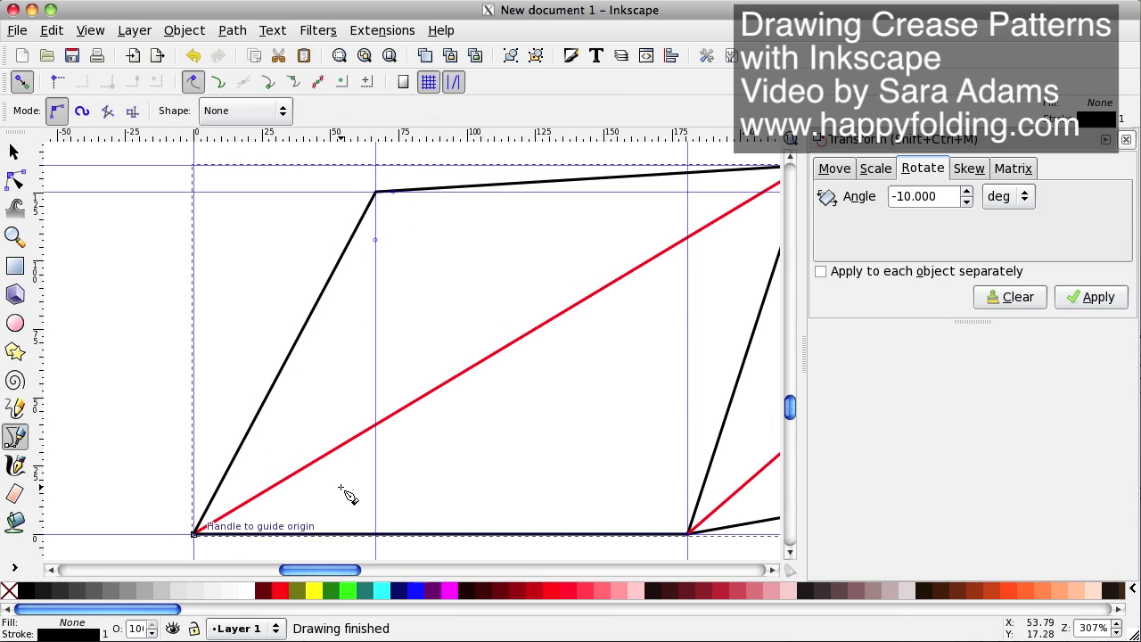
{"action": "left_click", "coordinate": [15, 152]}
{"action": "left_click", "coordinate": [171, 302]}
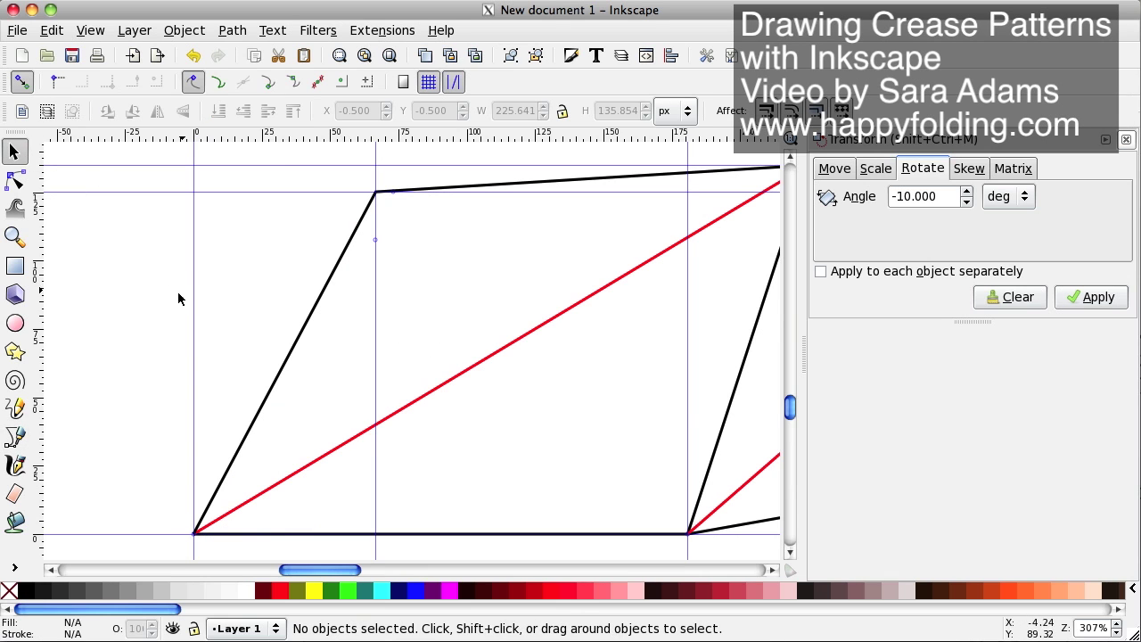
{"action": "key", "text": "minus"}
{"action": "key", "text": "minus"}
{"action": "key", "text": "minus"}
{"action": "key", "text": "minus"}
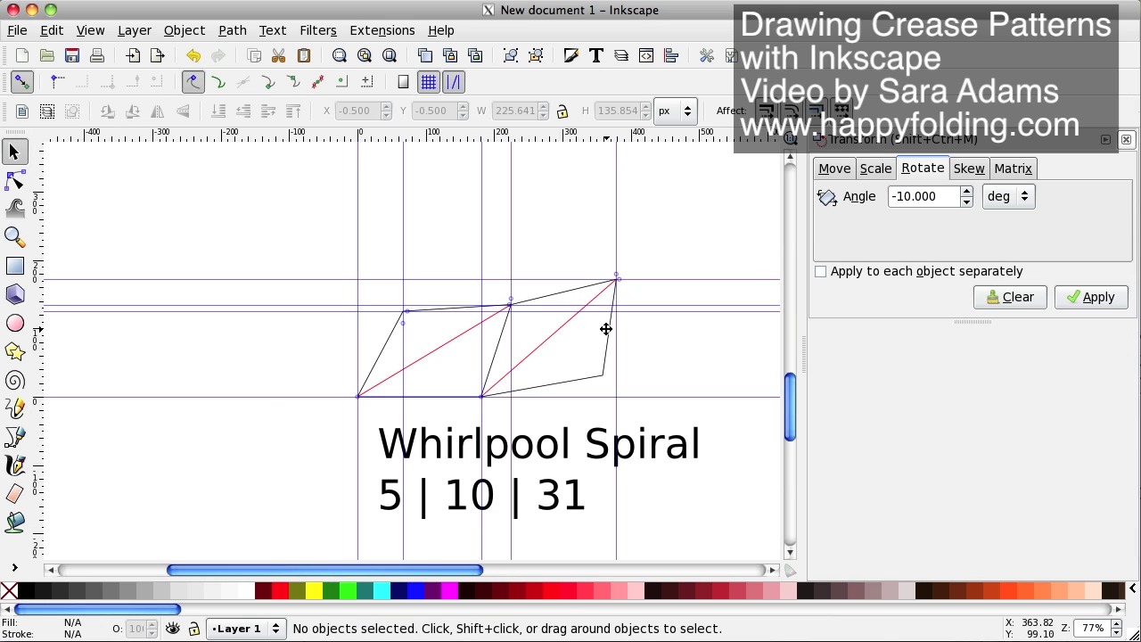
Duplicate the four-piece crease row, move it up-right, and rotate the copy 20 degrees
{"action": "scroll", "coordinate": [402, 535], "scroll_direction": "right", "scroll_amount": 4}
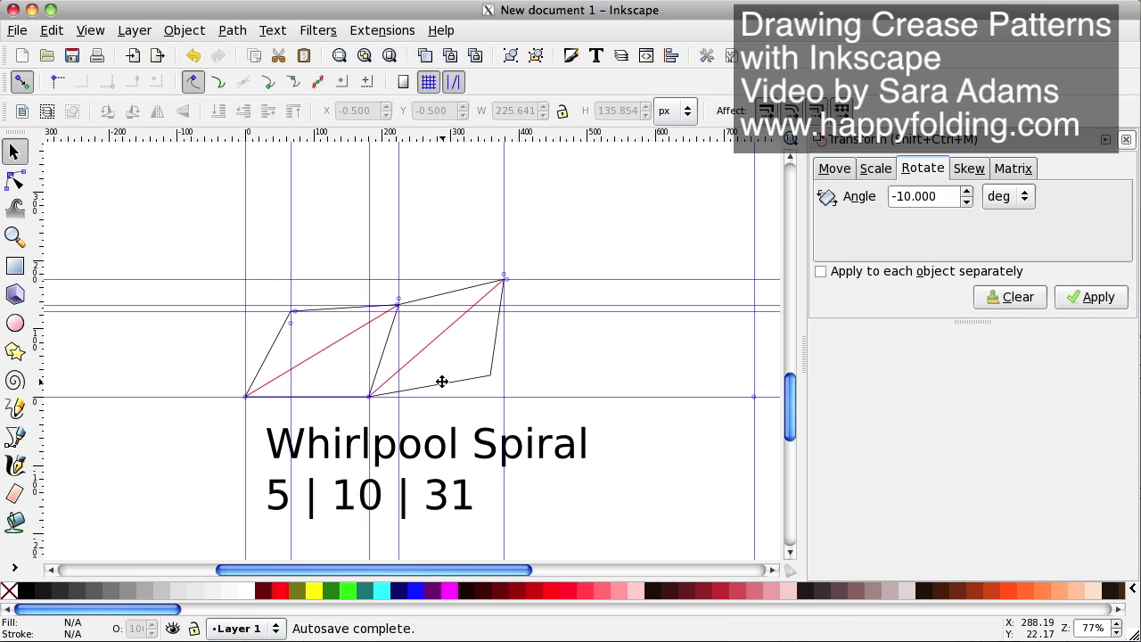
{"action": "left_click_drag", "start_coordinate": [241, 255], "coordinate": [569, 446]}
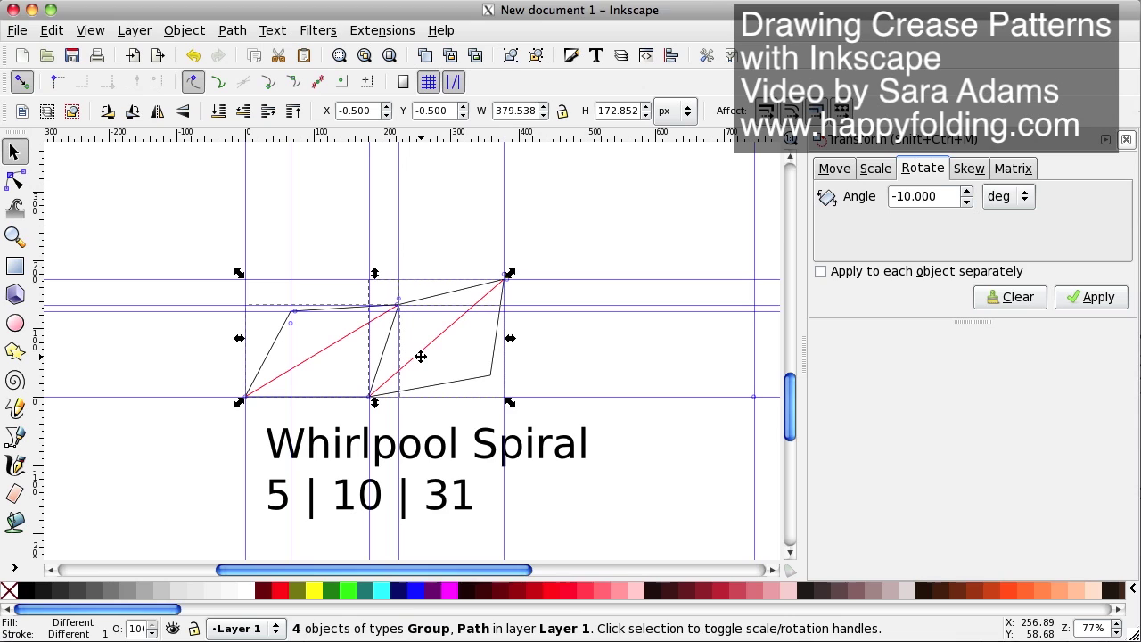
{"action": "right_click", "coordinate": [420, 355]}
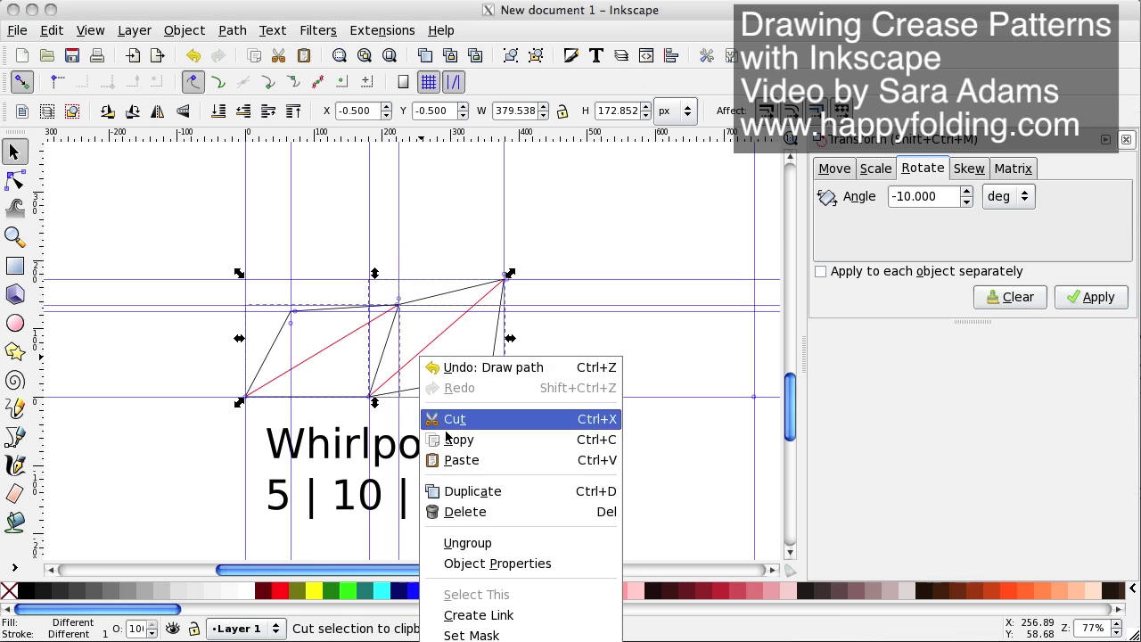
{"action": "left_click", "coordinate": [475, 494]}
{"action": "left_click_drag", "start_coordinate": [385, 356], "coordinate": [599, 211]}
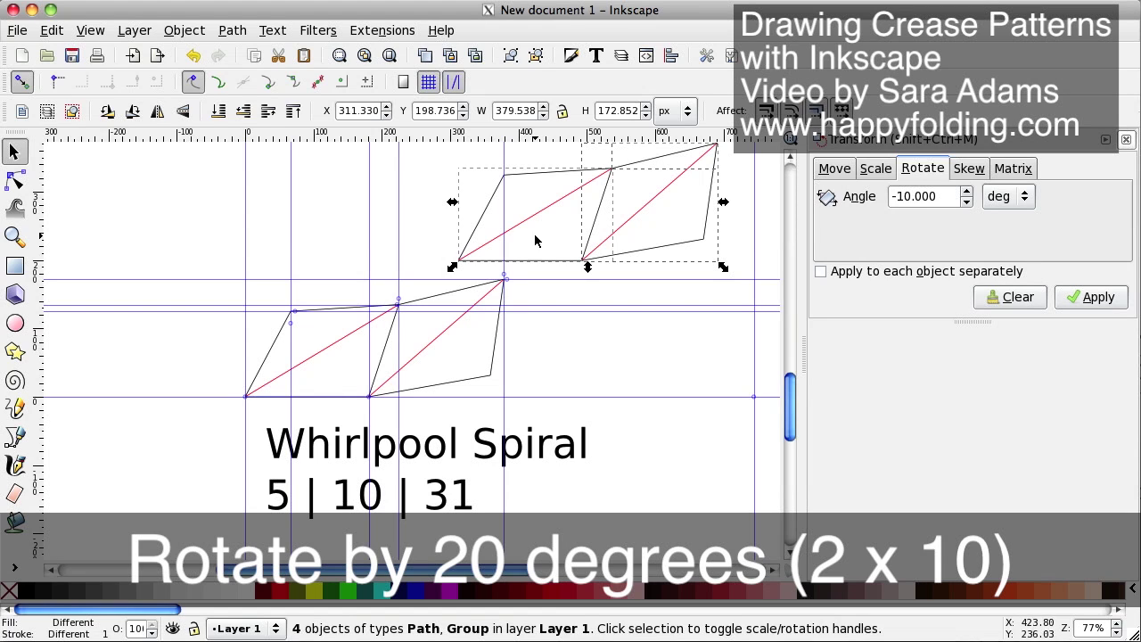
{"action": "left_click_drag", "start_coordinate": [901, 196], "coordinate": [890, 196]}
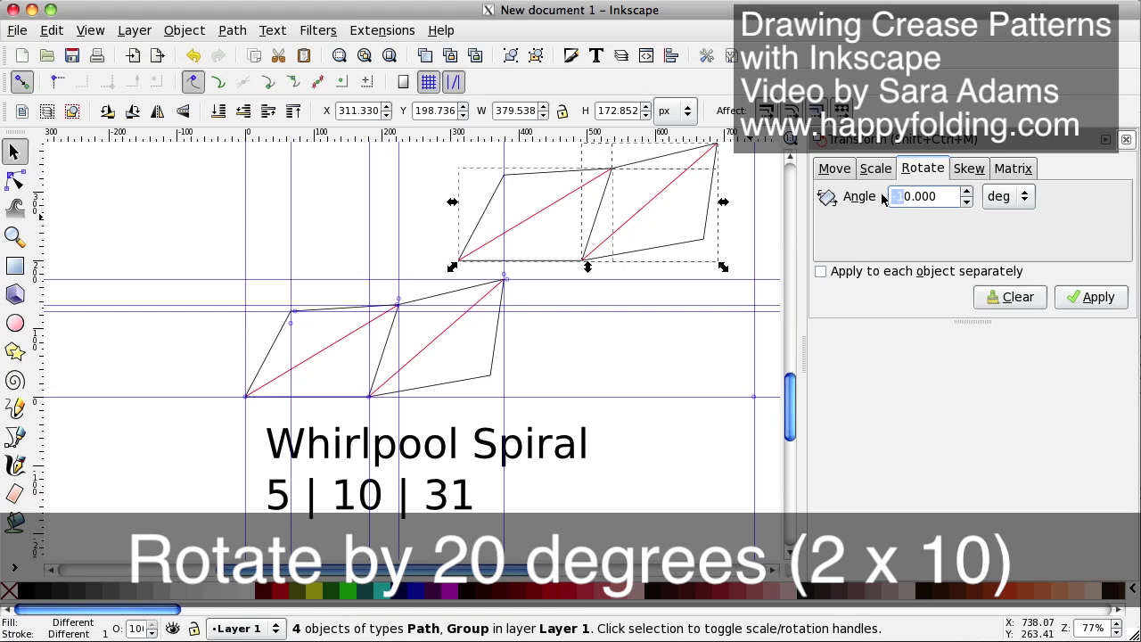
{"action": "type", "text": "2"}
{"action": "left_click", "coordinate": [1093, 297]}
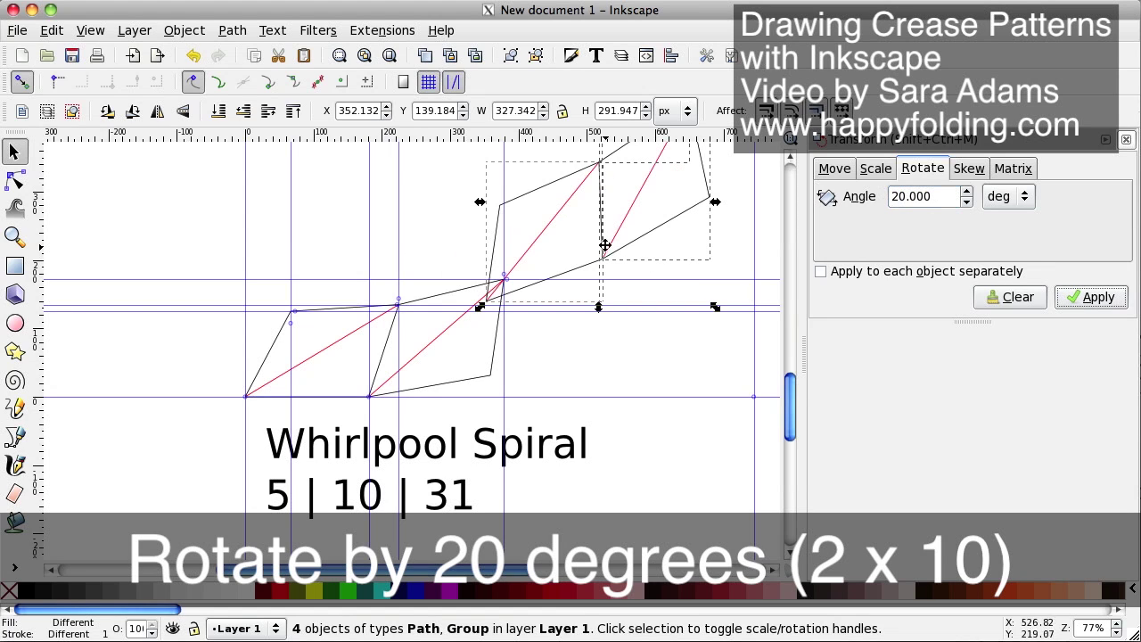
Snap the rotated copy to the guide and add guides through the first row's lower-edge end node
{"action": "left_click_drag", "start_coordinate": [551, 247], "coordinate": [585, 295]}
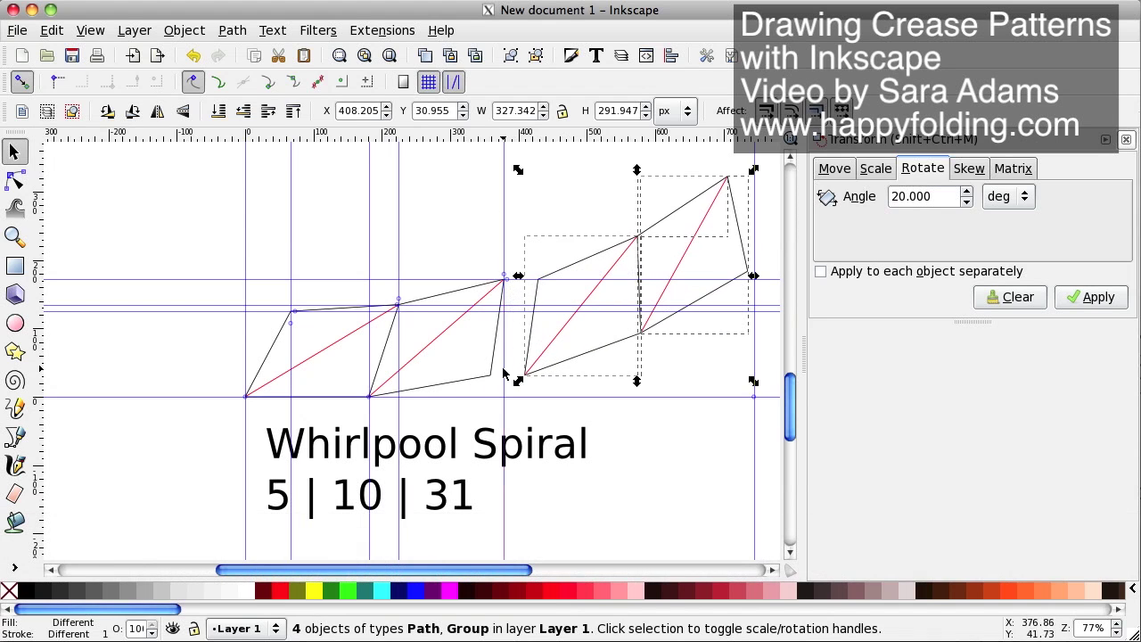
{"action": "scroll", "coordinate": [499, 378], "scroll_direction": "up", "scroll_amount": 1}
{"action": "scroll", "coordinate": [526, 381], "scroll_direction": "up", "scroll_amount": 3}
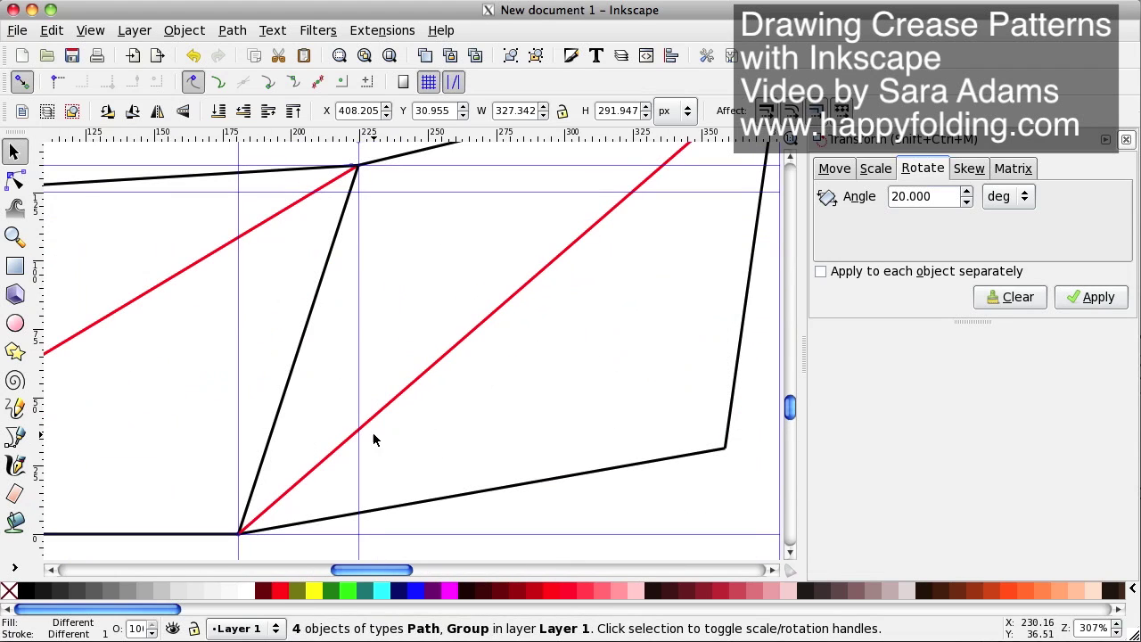
{"action": "left_click", "coordinate": [15, 180]}
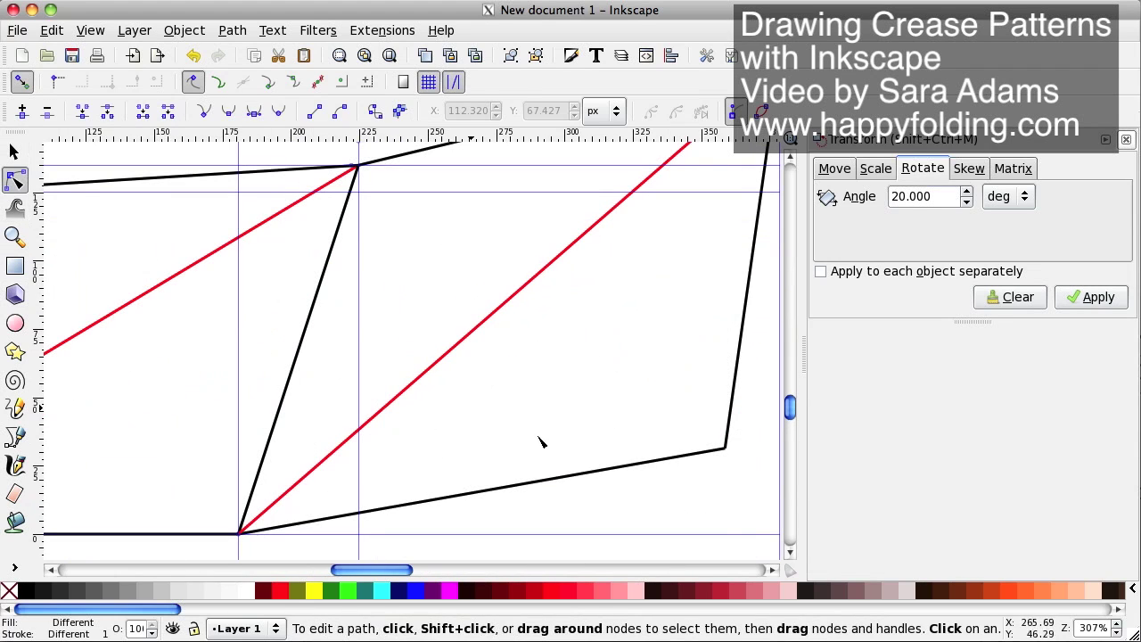
{"action": "left_click", "coordinate": [718, 456]}
{"action": "left_click_drag", "start_coordinate": [40, 376], "coordinate": [726, 454]}
{"action": "left_click_drag", "start_coordinate": [690, 135], "coordinate": [703, 454]}
{"action": "left_click", "coordinate": [660, 385]}
Move the rotated copy left until its corner meets the first row's right end
{"action": "scroll", "coordinate": [664, 417], "scroll_direction": "down", "scroll_amount": 4}
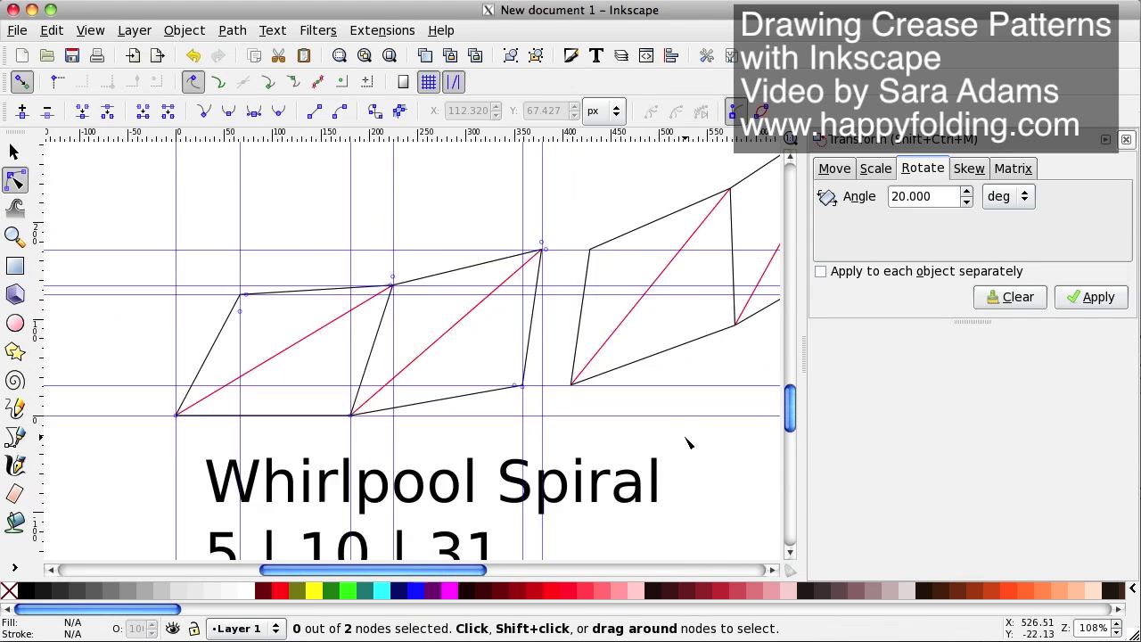
{"action": "key", "text": "s"}
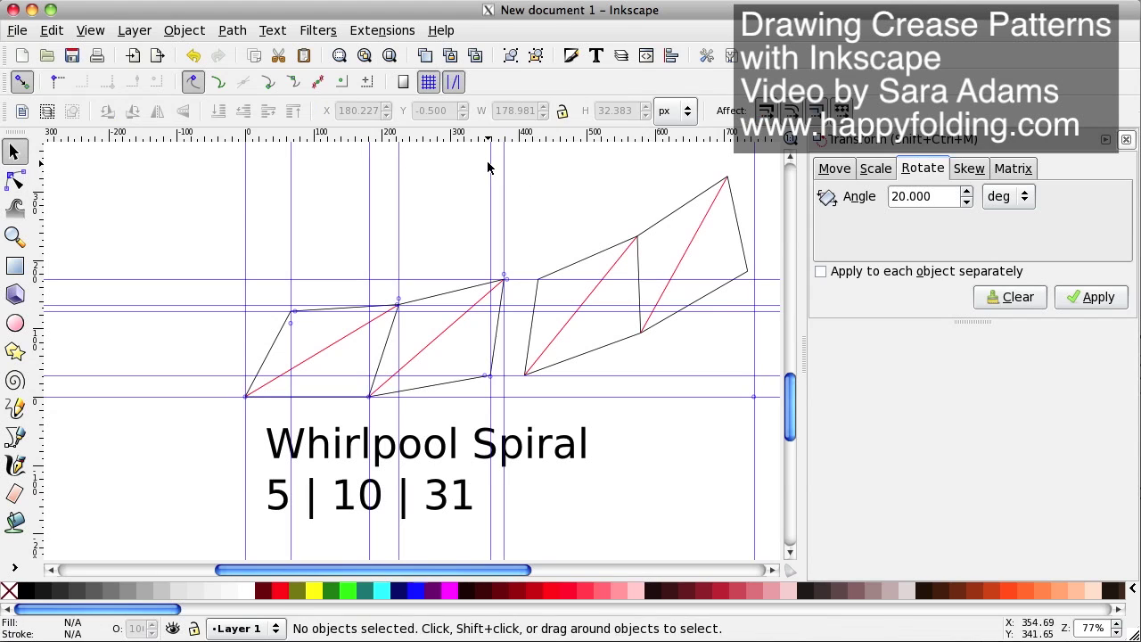
{"action": "left_click_drag", "start_coordinate": [485, 159], "coordinate": [757, 423]}
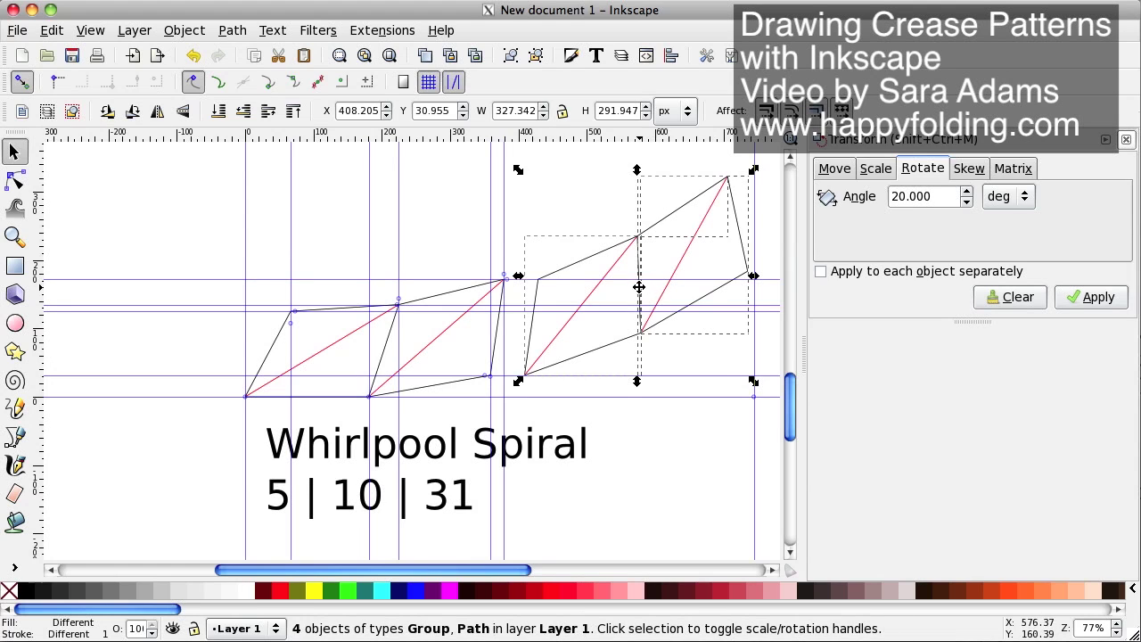
{"action": "left_click_drag", "start_coordinate": [638, 289], "coordinate": [600, 290]}
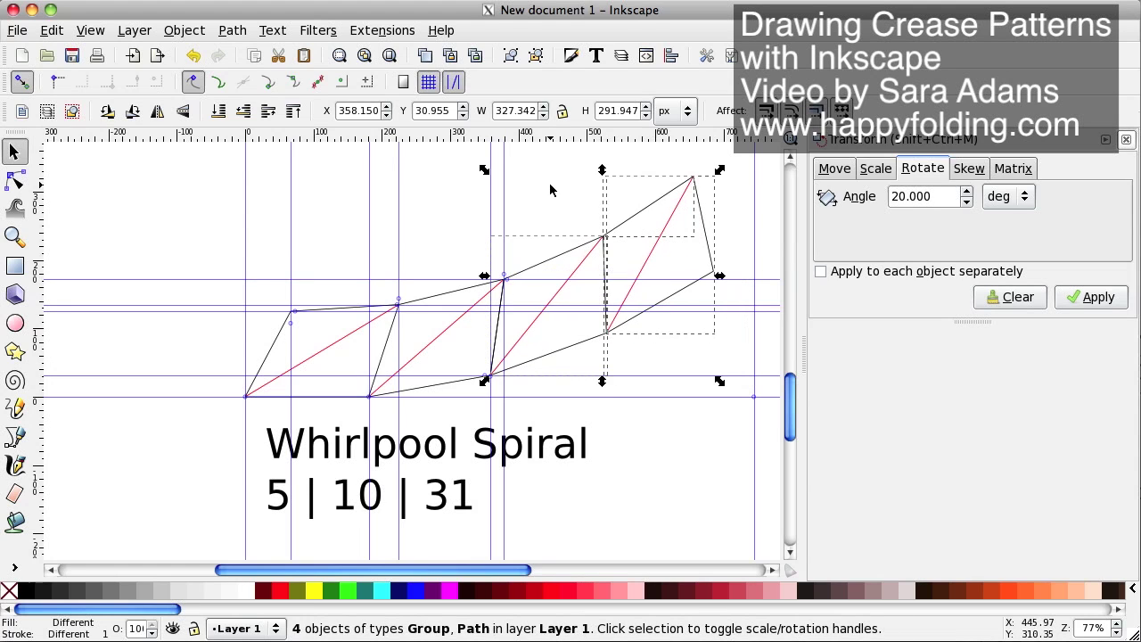
{"action": "left_click", "coordinate": [590, 253]}
{"action": "scroll", "coordinate": [640, 306], "scroll_direction": "up", "scroll_amount": 1}
Duplicate the outer cell of the rotated copy
{"action": "left_click_drag", "start_coordinate": [569, 182], "coordinate": [733, 398]}
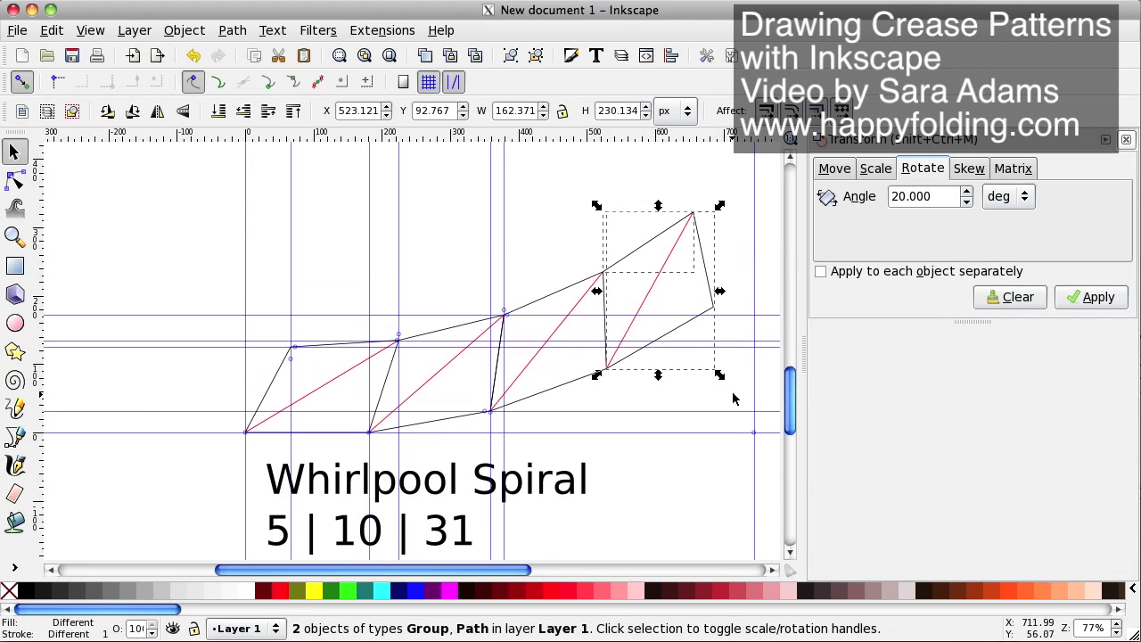
{"action": "right_click", "coordinate": [636, 306]}
{"action": "left_click", "coordinate": [703, 442]}
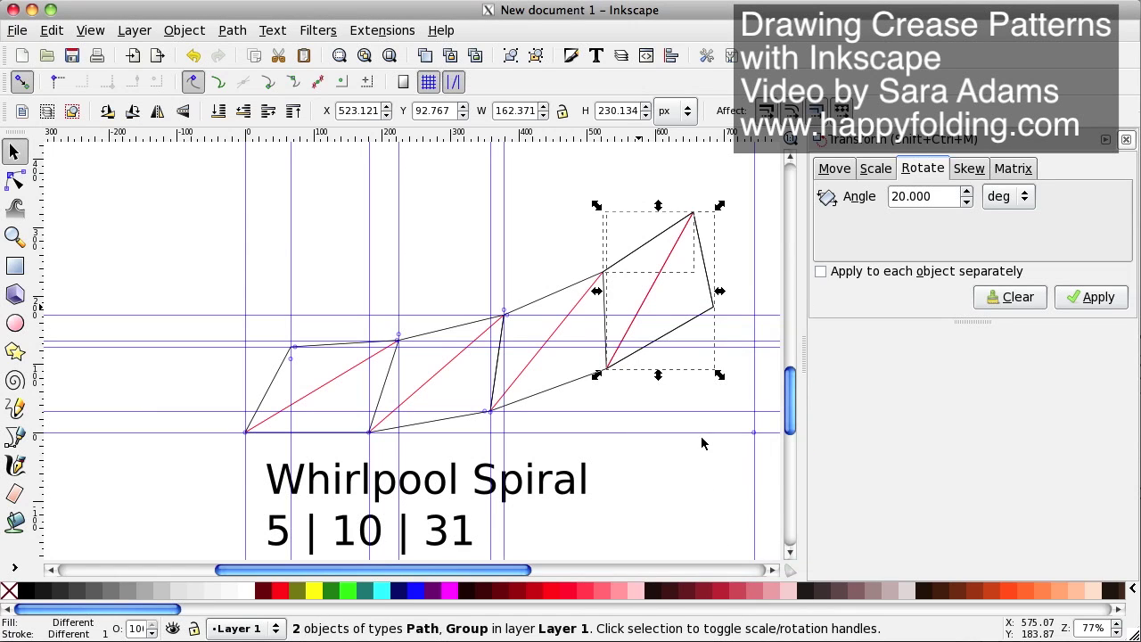
{"action": "left_click_drag", "start_coordinate": [652, 288], "coordinate": [712, 383]}
{"action": "scroll", "coordinate": [712, 384], "scroll_direction": "up", "scroll_amount": 5}
{"action": "left_click_drag", "start_coordinate": [664, 453], "coordinate": [678, 361]}
{"action": "scroll", "coordinate": [701, 449], "scroll_direction": "down", "scroll_amount": 3}
{"action": "scroll", "coordinate": [701, 450], "scroll_direction": "up", "scroll_amount": 3}
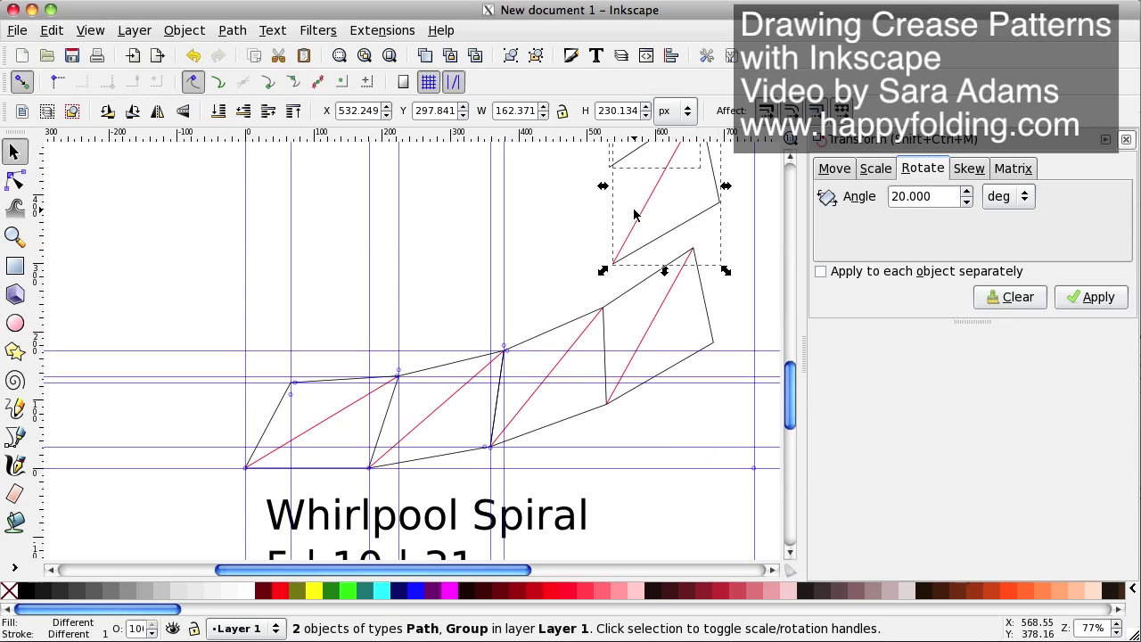
Rotate the new cell by 10 degrees and move it up and to the right
{"action": "left_click", "coordinate": [895, 196]}
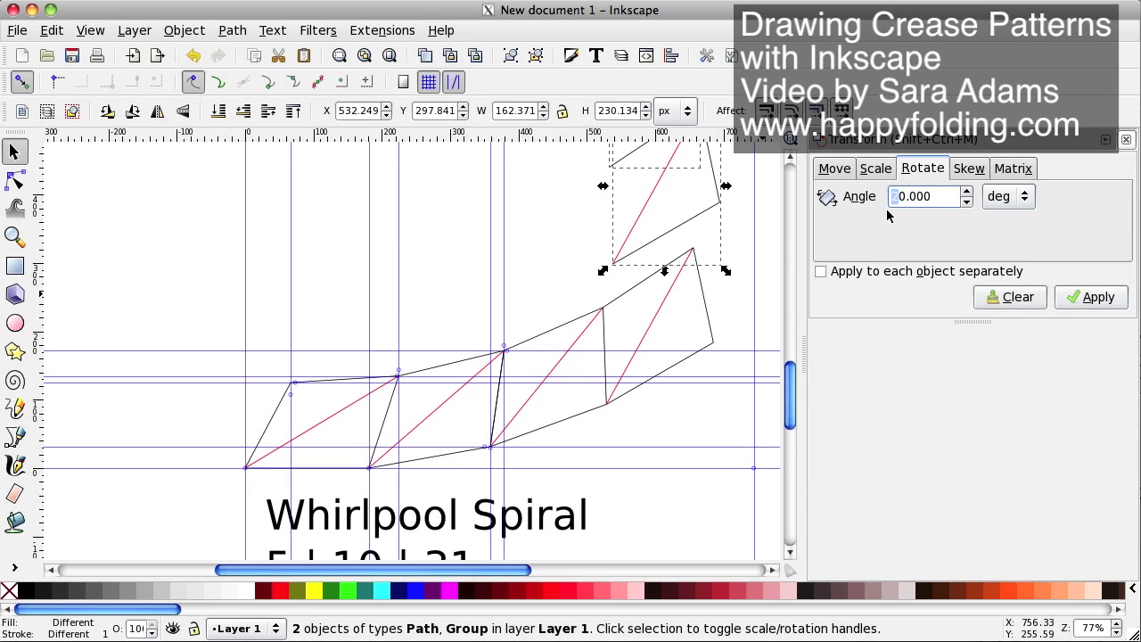
{"action": "type", "text": "1"}
{"action": "left_click", "coordinate": [1090, 298]}
{"action": "left_click_drag", "start_coordinate": [651, 218], "coordinate": [757, 254]}
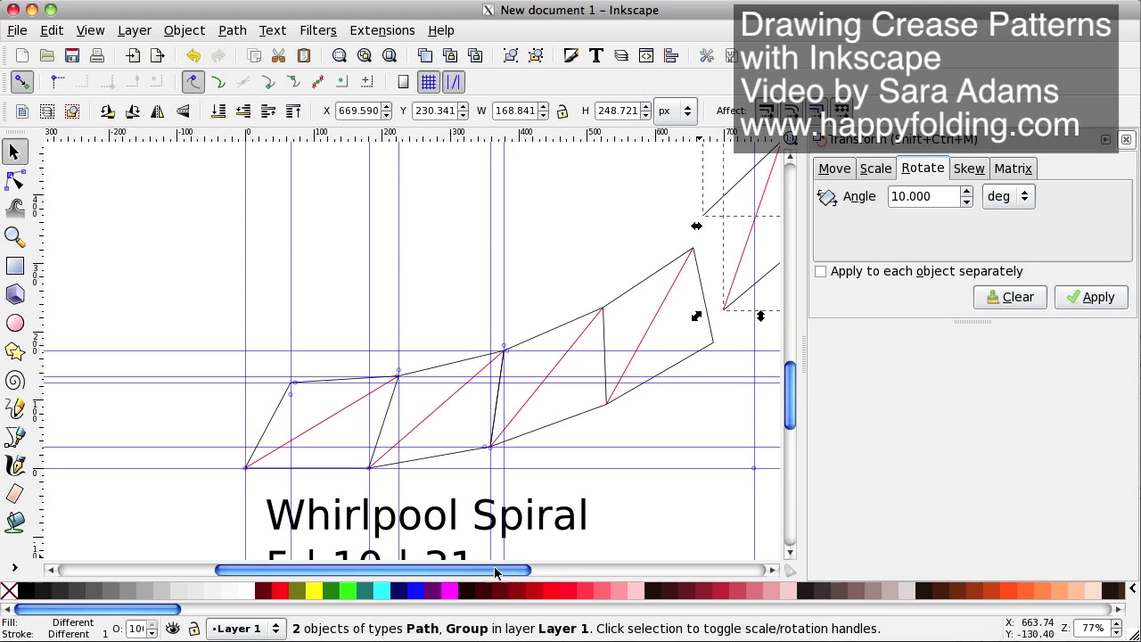
{"action": "left_click_drag", "start_coordinate": [497, 573], "coordinate": [555, 563]}
Add horizontal and vertical guides through the new cell's corner node
{"action": "key", "text": "plus"}
{"action": "key", "text": "plus"}
{"action": "key", "text": "plus"}
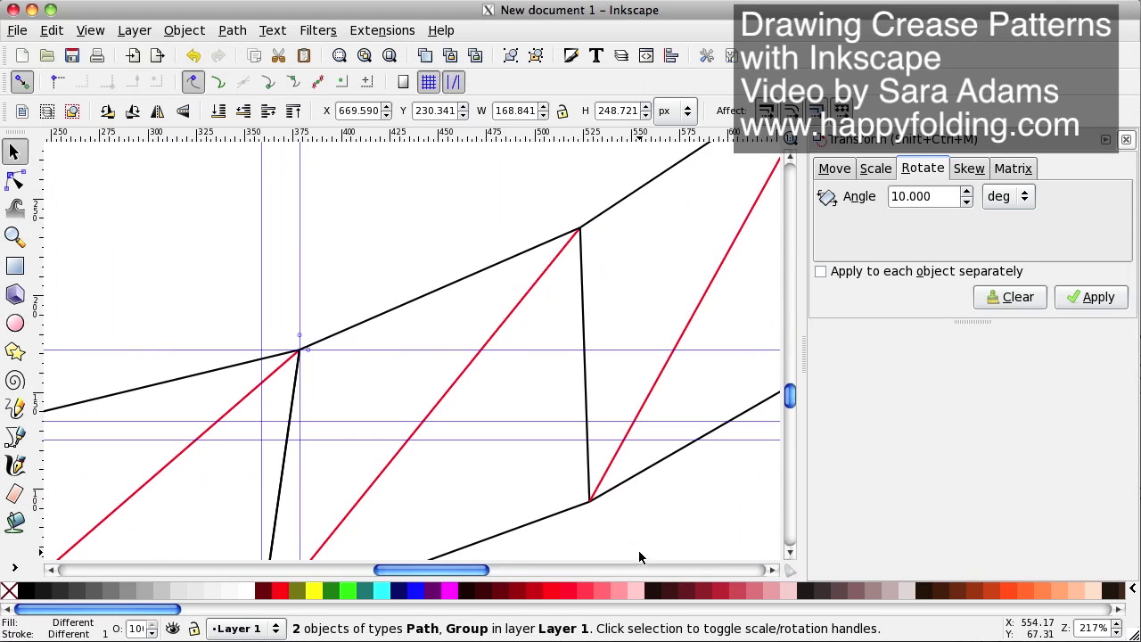
{"action": "left_click_drag", "start_coordinate": [481, 571], "coordinate": [547, 570]}
{"action": "key", "text": "plus"}
{"action": "scroll", "coordinate": [470, 515], "scroll_direction": "up", "scroll_amount": 1}
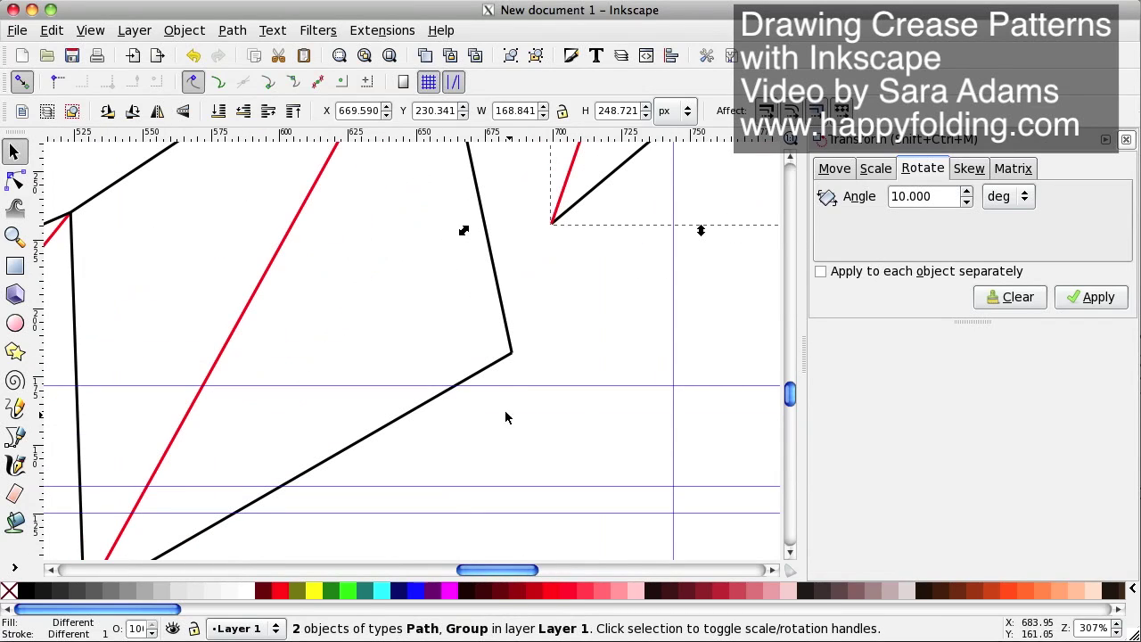
{"action": "double_click", "coordinate": [468, 384]}
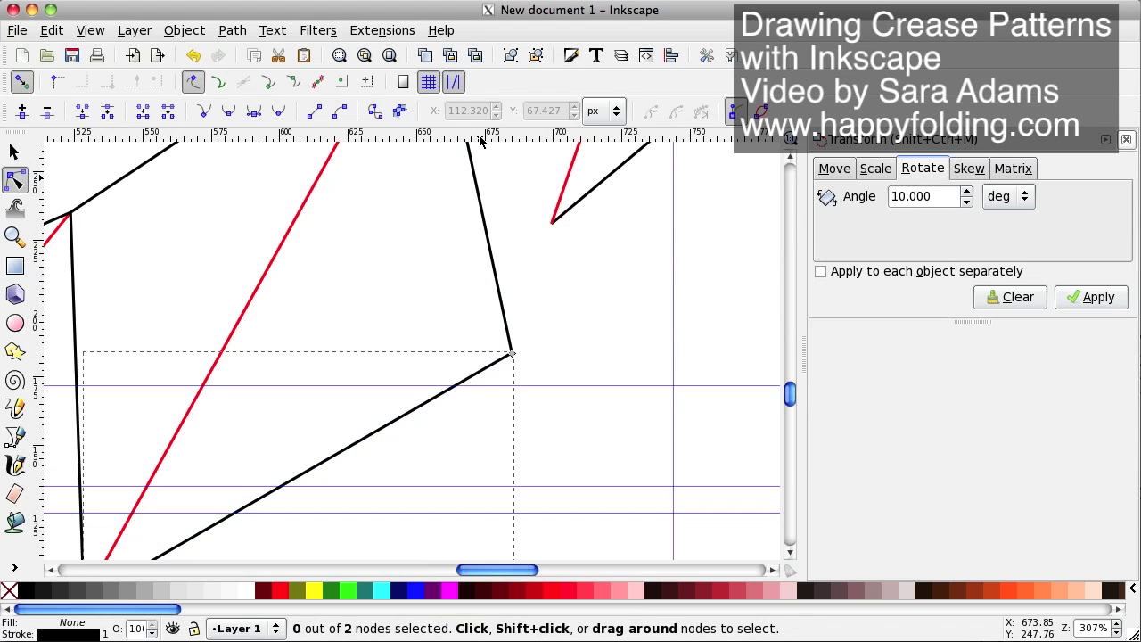
{"action": "left_click_drag", "start_coordinate": [479, 140], "coordinate": [484, 359]}
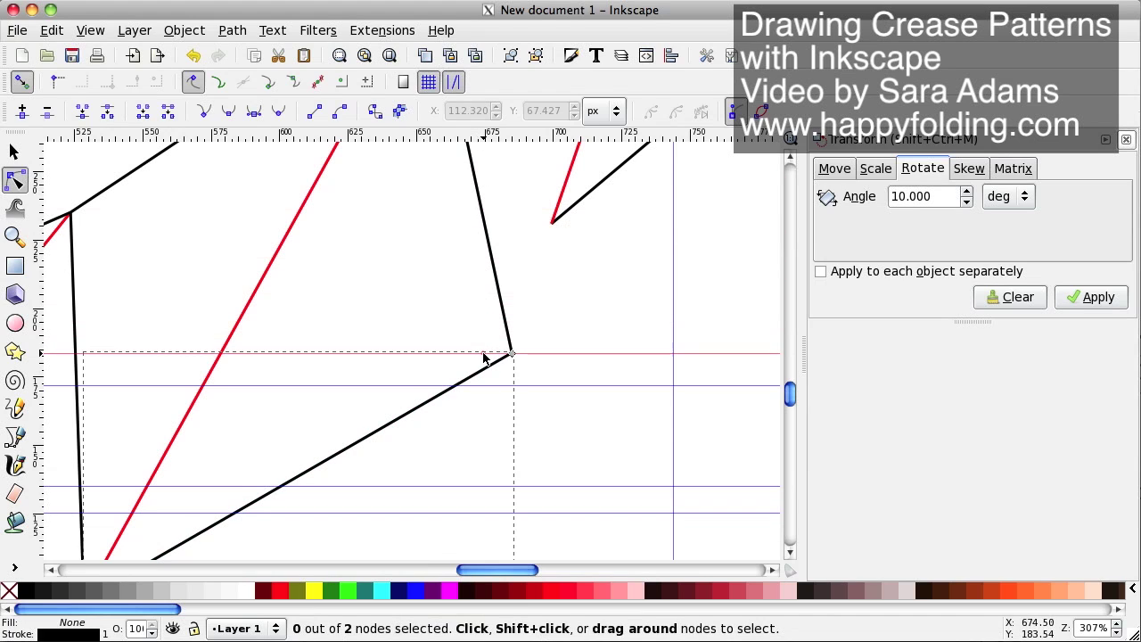
{"action": "key", "text": "plus"}
{"action": "key", "text": "plus"}
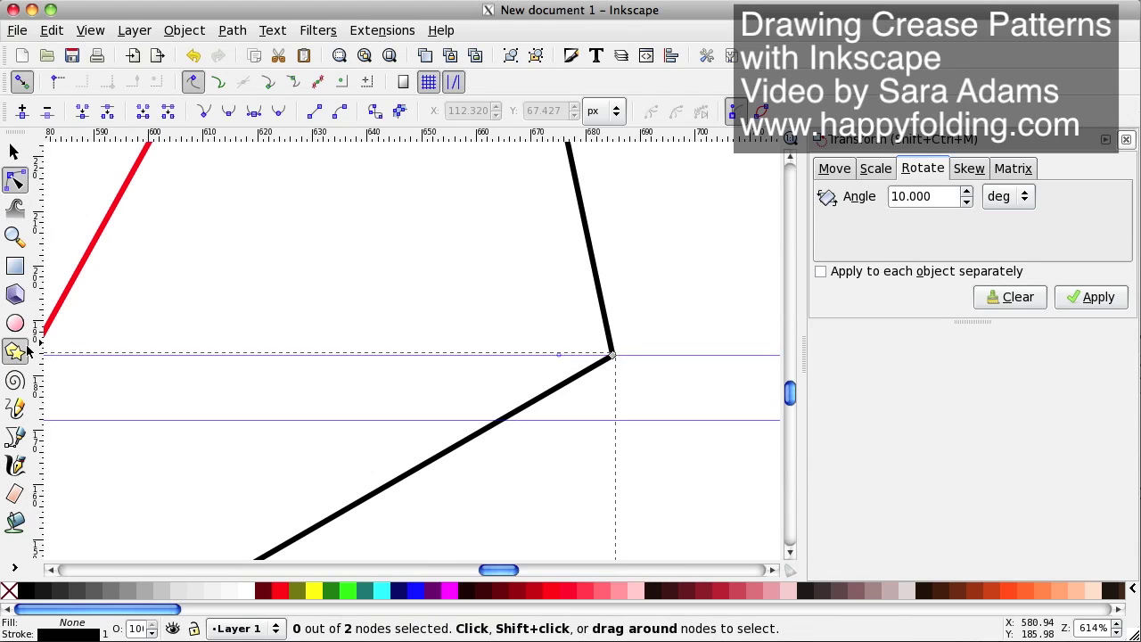
{"action": "left_click", "coordinate": [14, 352]}
{"action": "left_click", "coordinate": [14, 179]}
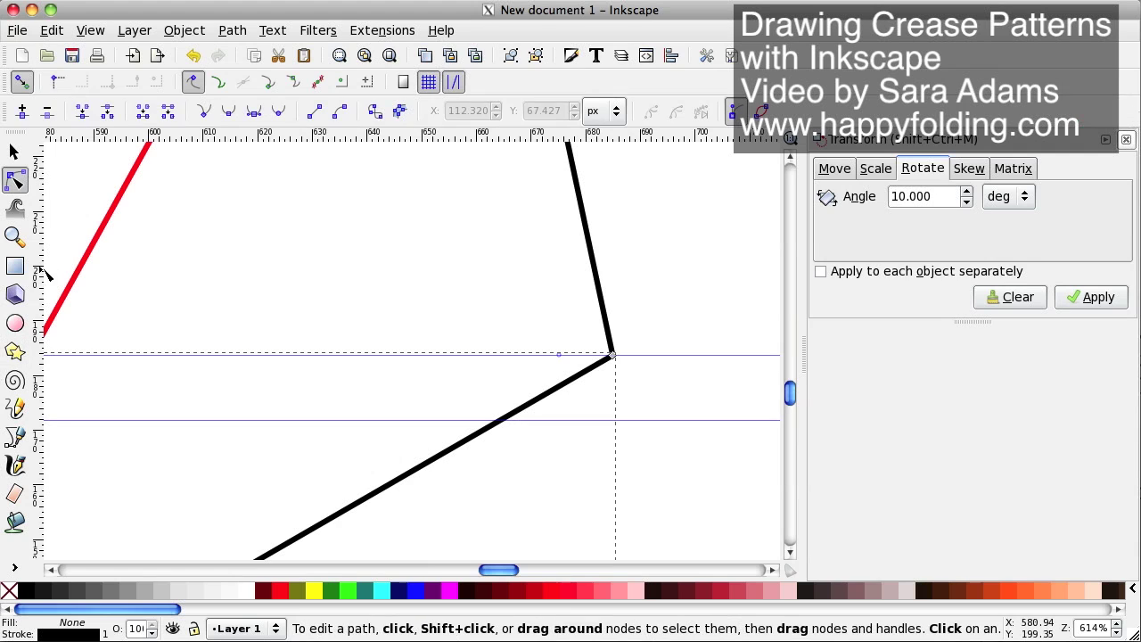
{"action": "left_click_drag", "start_coordinate": [40, 272], "coordinate": [614, 341]}
{"action": "key", "text": "minus"}
{"action": "key", "text": "minus"}
{"action": "key", "text": "minus"}
{"action": "key", "text": "minus"}
{"action": "key", "text": "minus"}
{"action": "key", "text": "minus"}
{"action": "key", "text": "minus"}
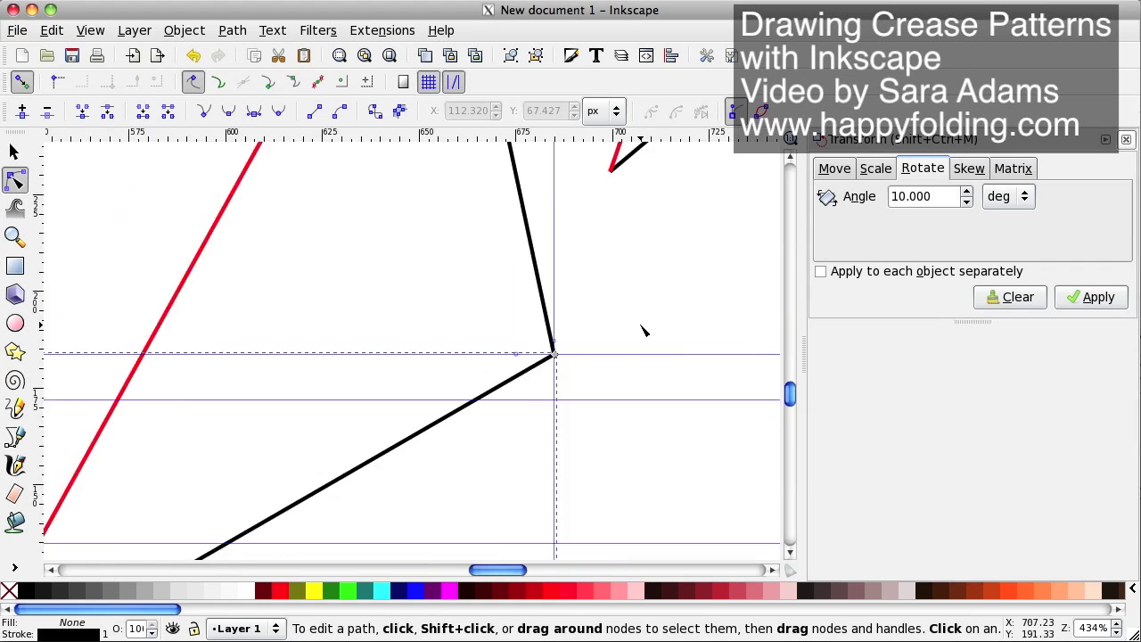
Move the top triangle group and its edge path down to snap onto the spiral's end
{"action": "left_click", "coordinate": [15, 151]}
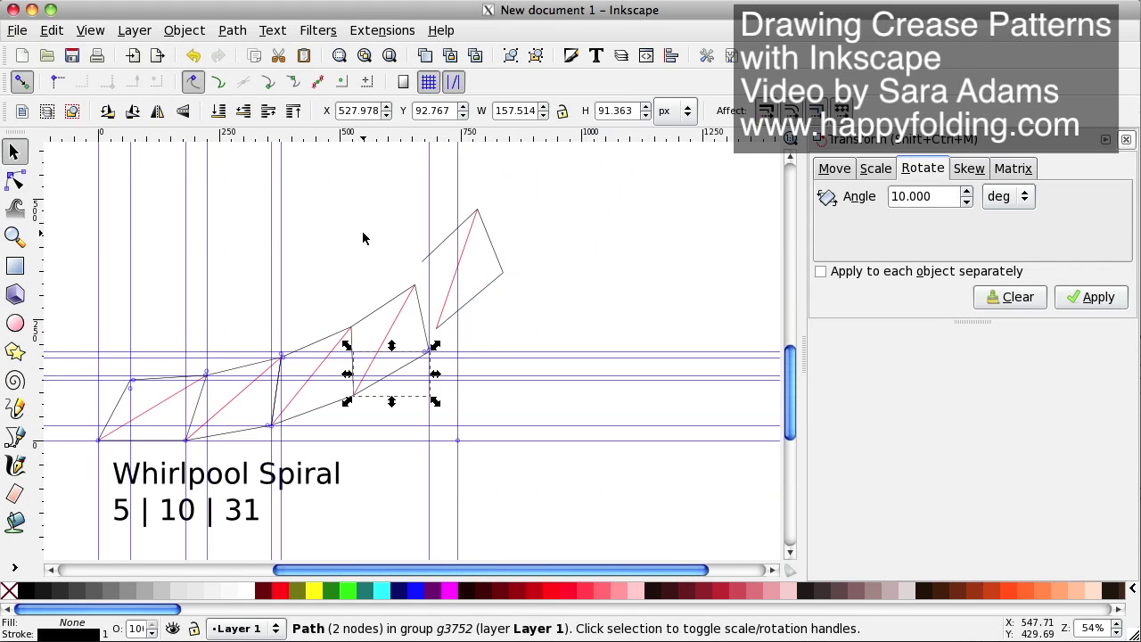
{"action": "left_click", "coordinate": [500, 274]}
{"action": "left_click", "coordinate": [561, 318]}
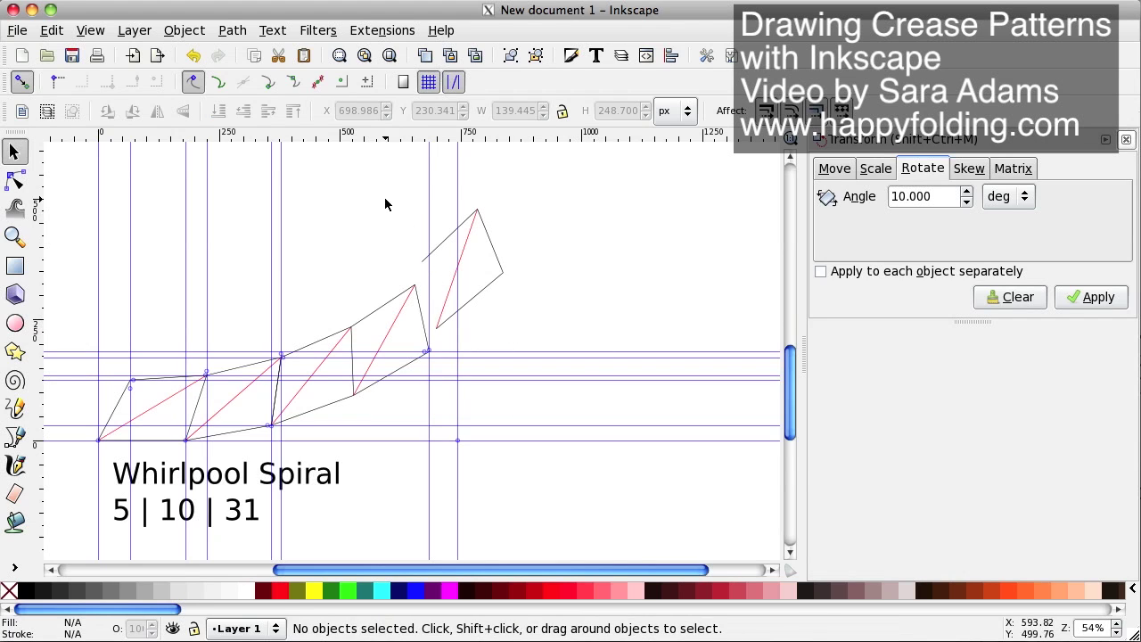
{"action": "left_click_drag", "start_coordinate": [382, 184], "coordinate": [644, 347]}
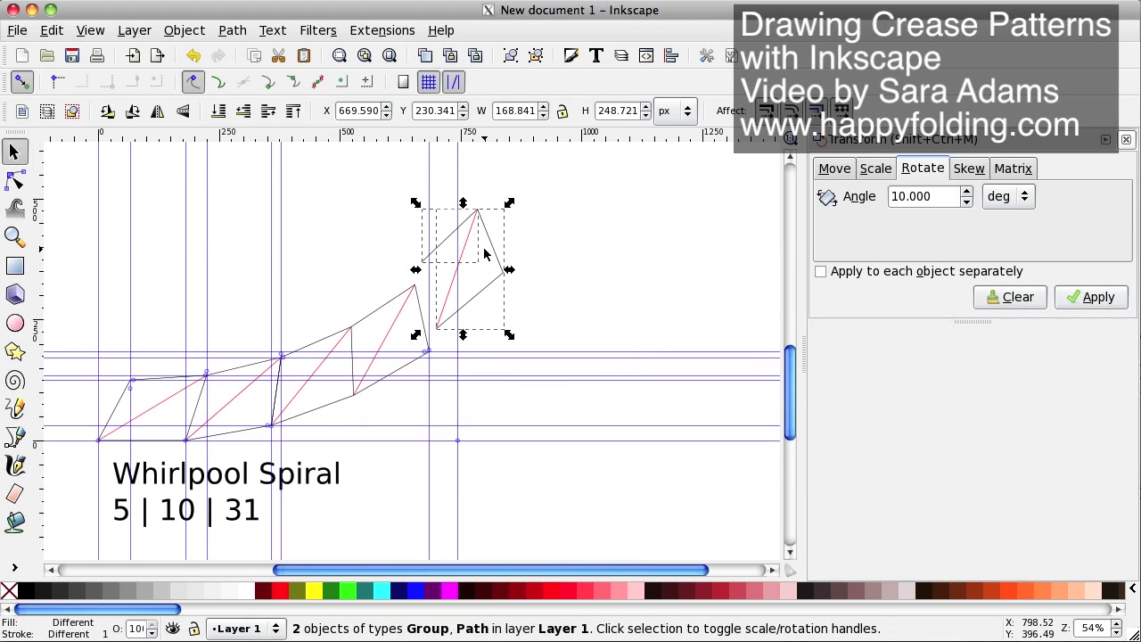
{"action": "left_click_drag", "start_coordinate": [467, 248], "coordinate": [460, 270]}
{"action": "left_click", "coordinate": [591, 266]}
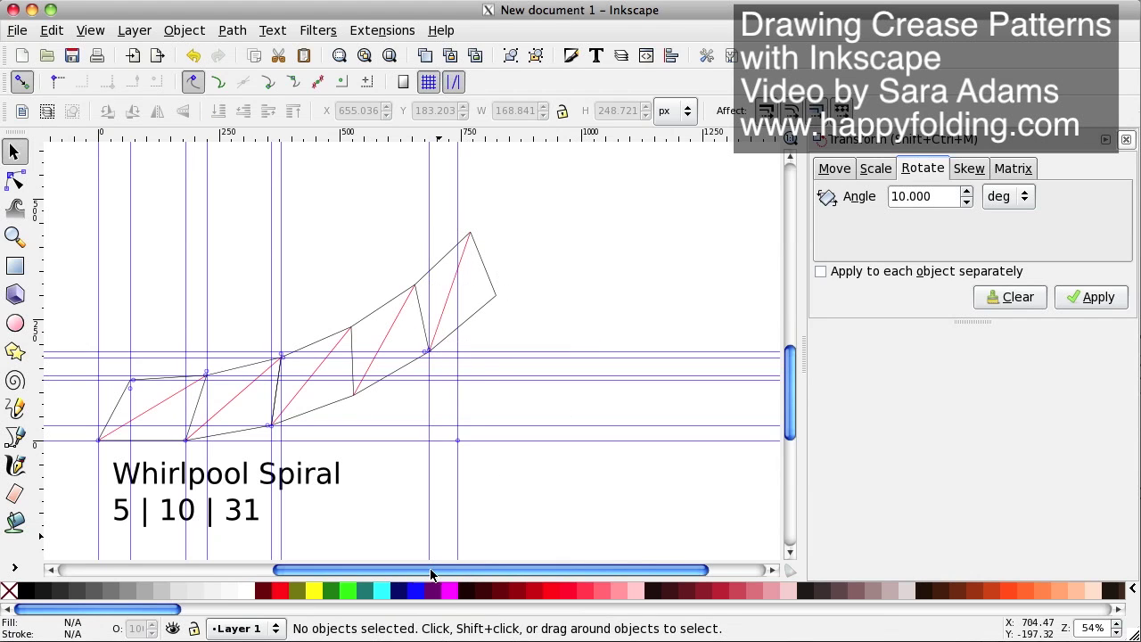
{"action": "left_click_drag", "start_coordinate": [428, 571], "coordinate": [395, 570]}
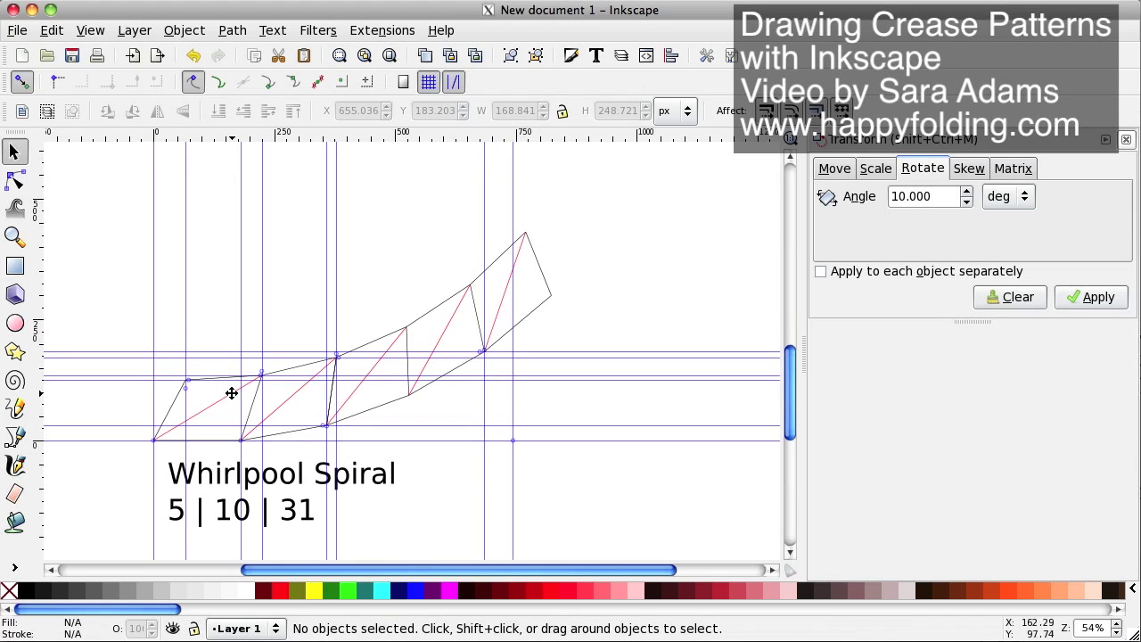
Select the first row's three-node outer edge path
{"action": "key", "text": "plus"}
{"action": "left_click_drag", "start_coordinate": [509, 571], "coordinate": [451, 541]}
{"action": "scroll", "coordinate": [450, 541], "scroll_direction": "down", "scroll_amount": 2}
{"action": "scroll", "coordinate": [224, 407], "scroll_direction": "up", "scroll_amount": 3}
{"action": "left_click", "coordinate": [248, 389]}
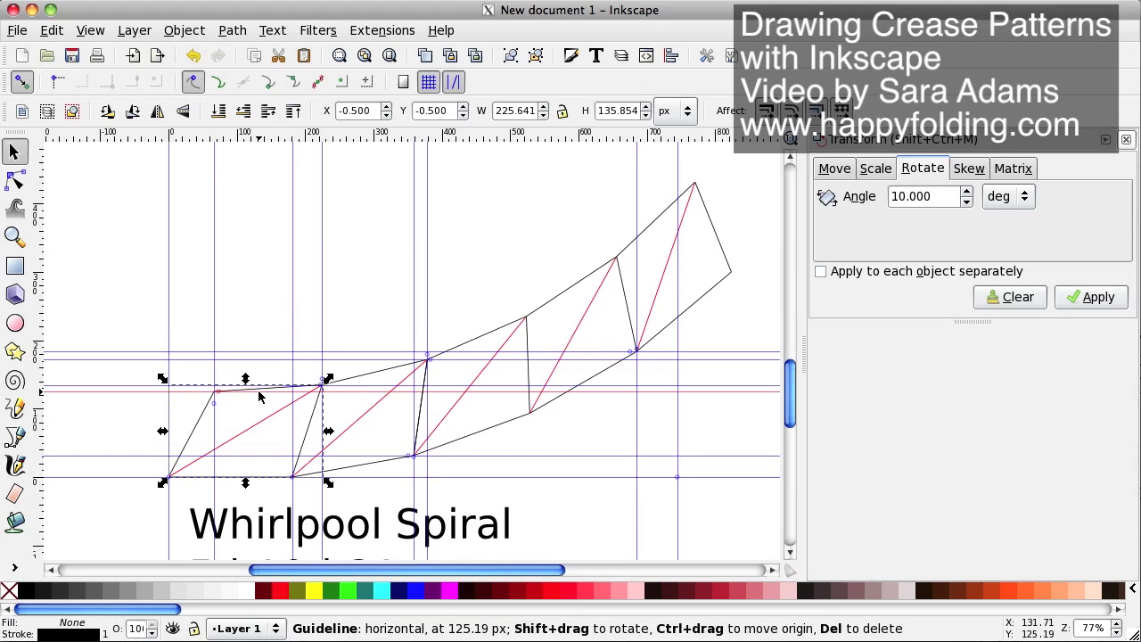
{"action": "left_click", "coordinate": [251, 383]}
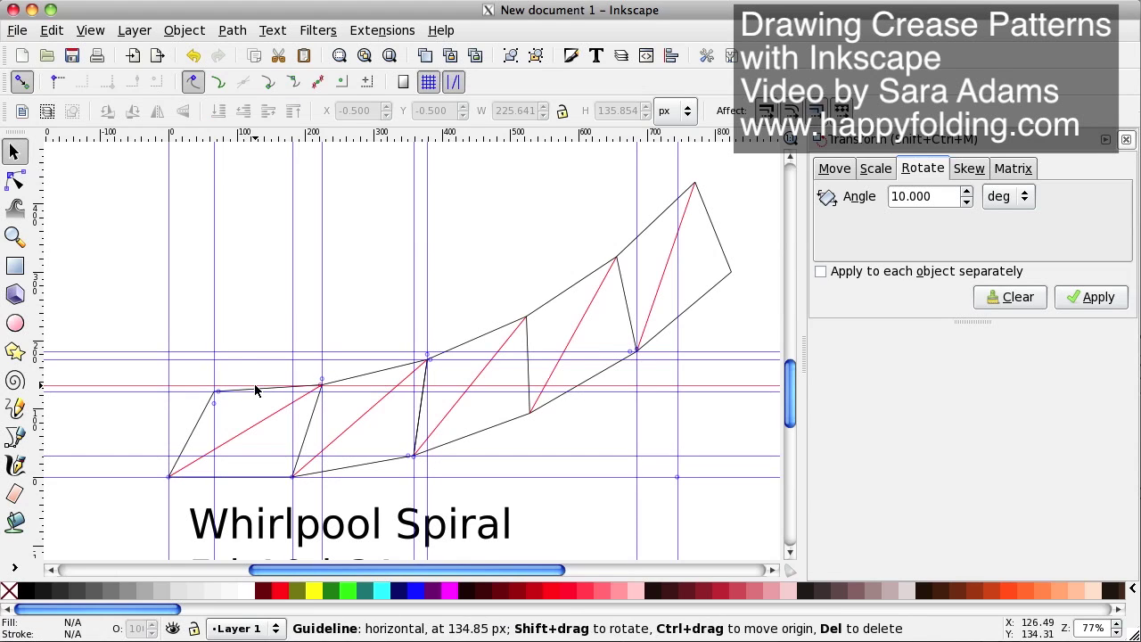
{"action": "left_click", "coordinate": [255, 389]}
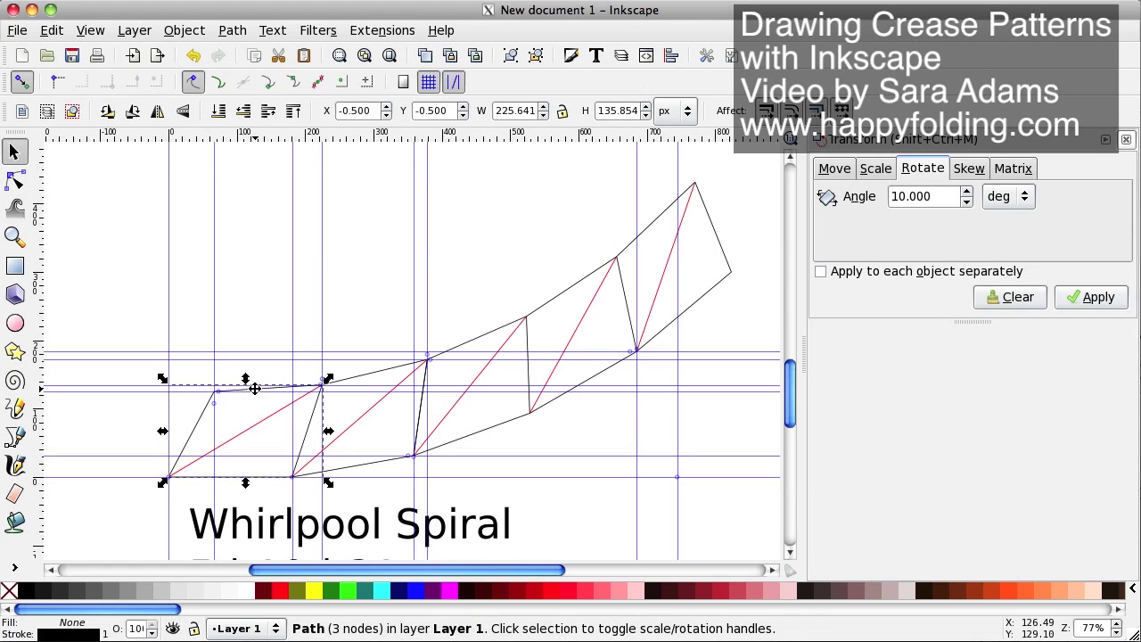
{"action": "left_click", "coordinate": [255, 378]}
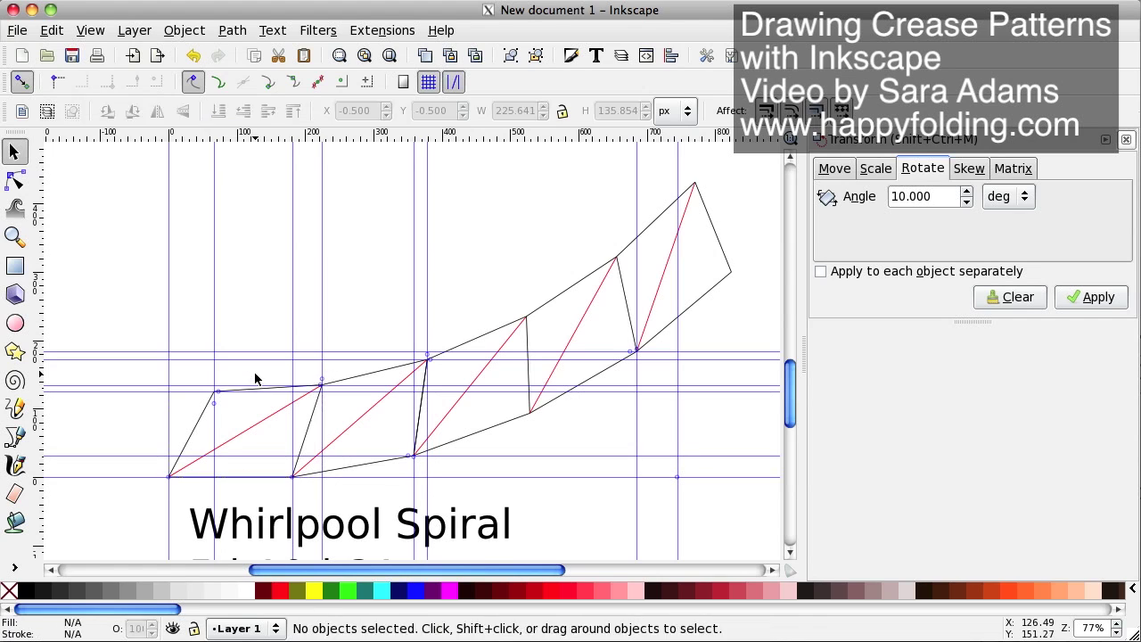
{"action": "left_click", "coordinate": [266, 390]}
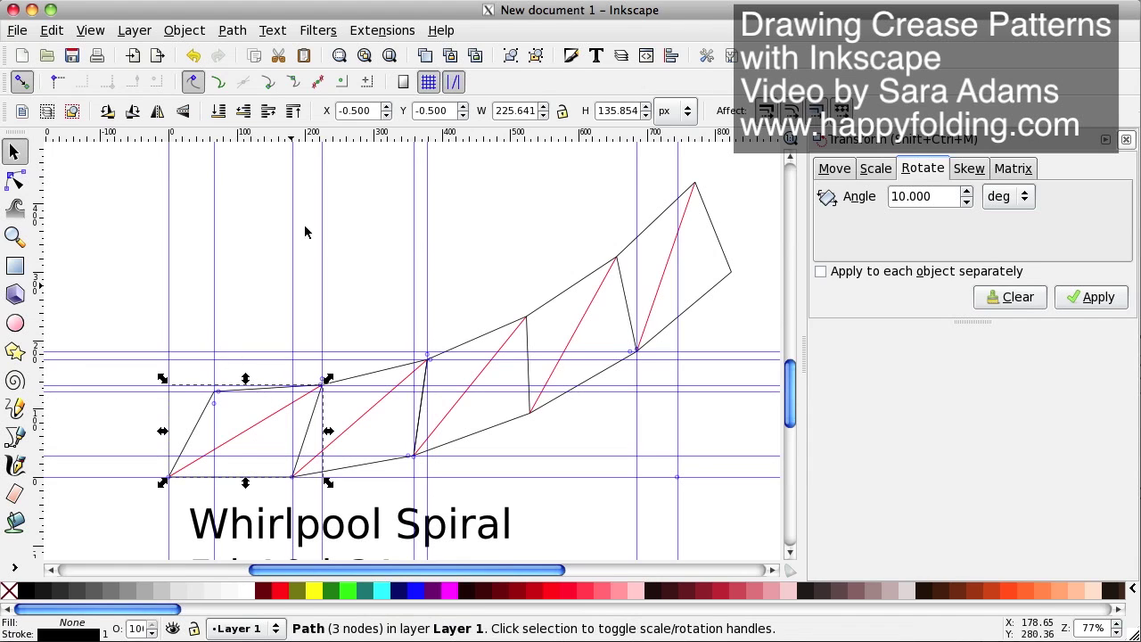
Duplicate the edge path and move the copy up and left, clear of the spiral
{"action": "left_click", "coordinate": [536, 54]}
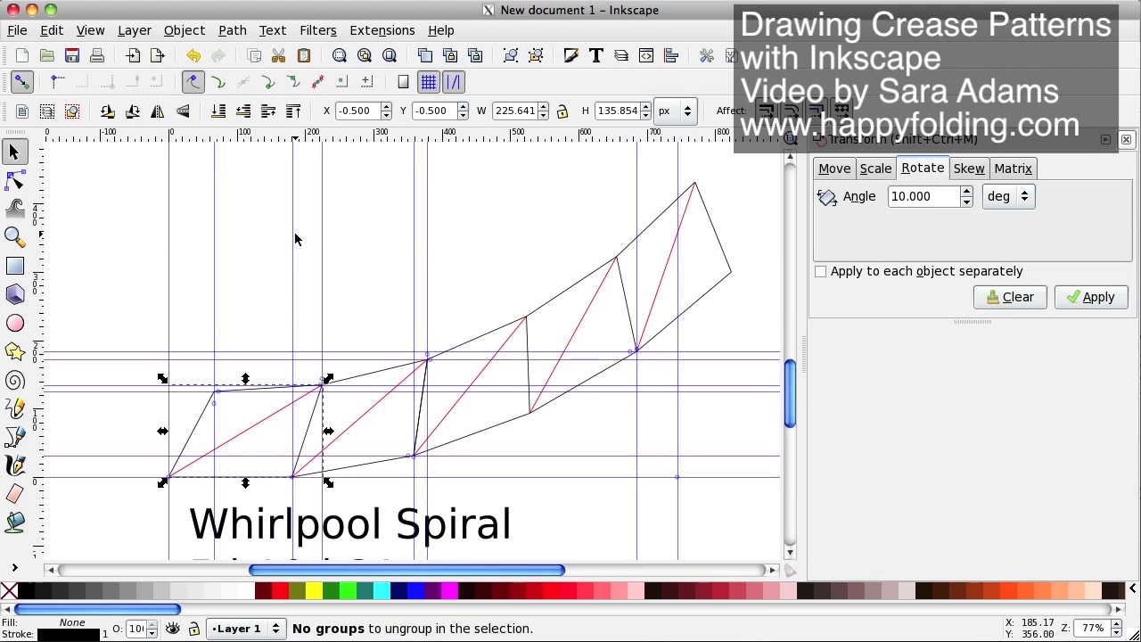
{"action": "left_click", "coordinate": [227, 311]}
{"action": "left_click", "coordinate": [254, 388]}
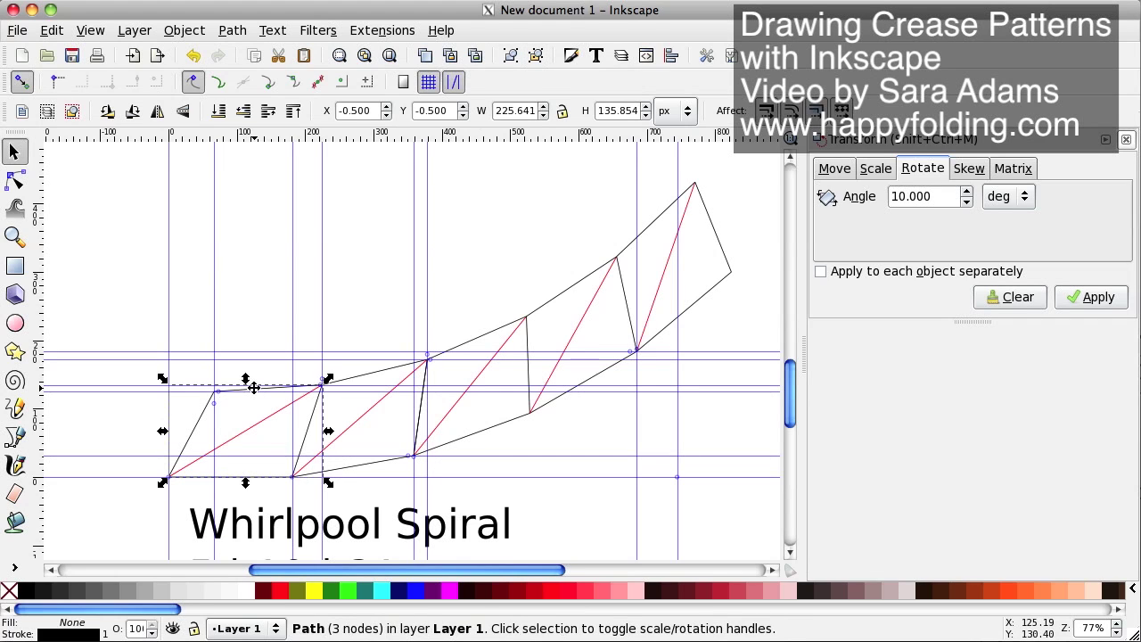
{"action": "right_click", "coordinate": [254, 388]}
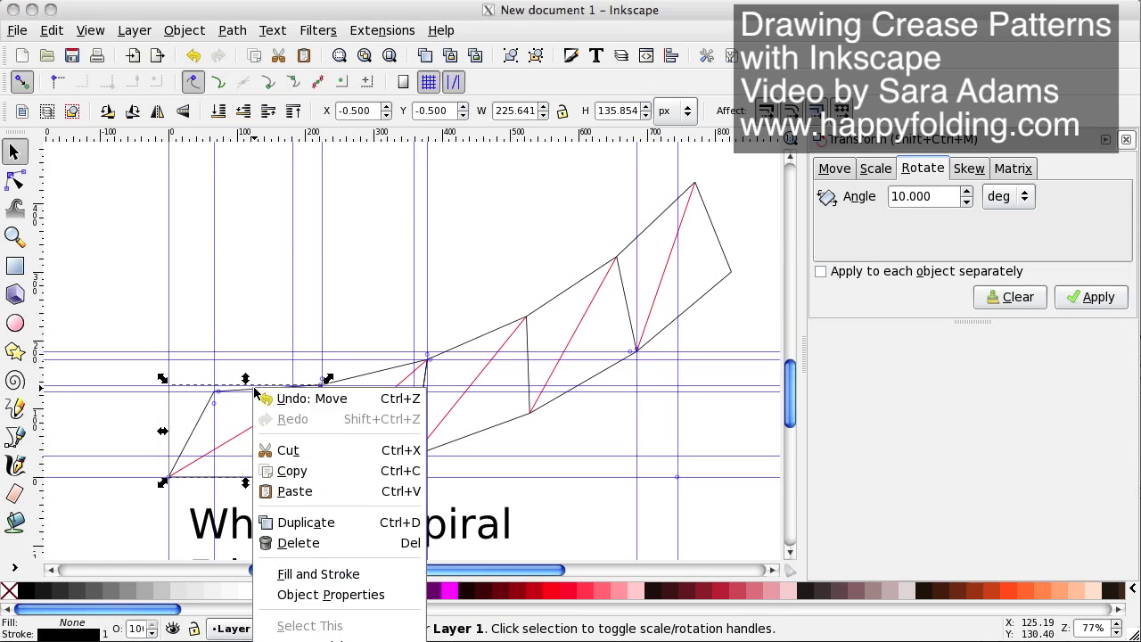
{"action": "left_click", "coordinate": [295, 520]}
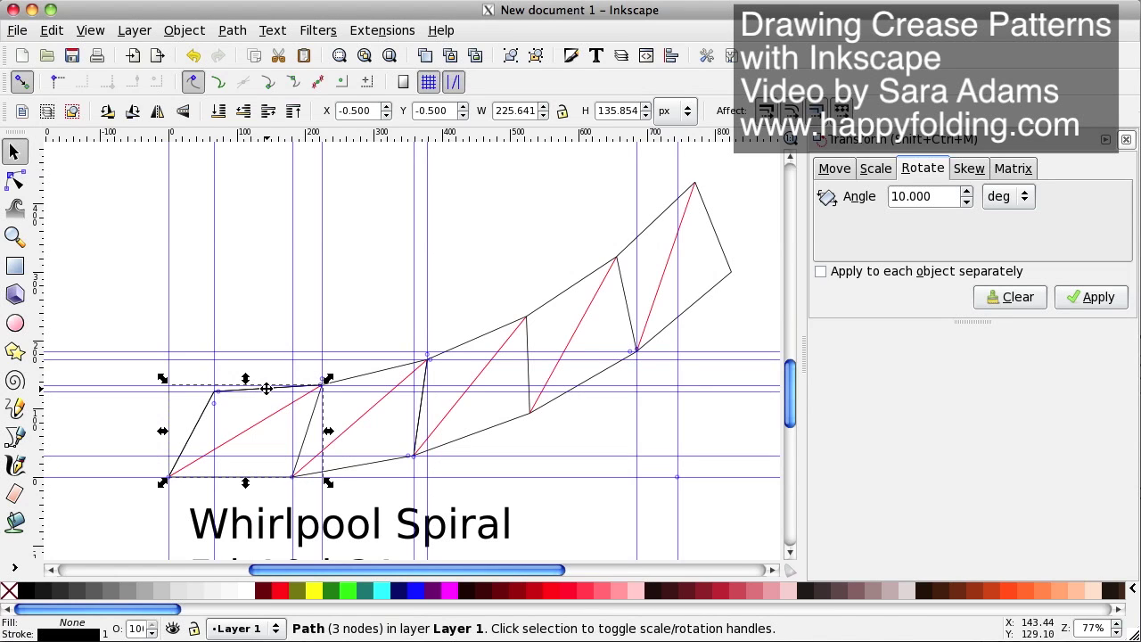
{"action": "left_click_drag", "start_coordinate": [265, 388], "coordinate": [218, 214]}
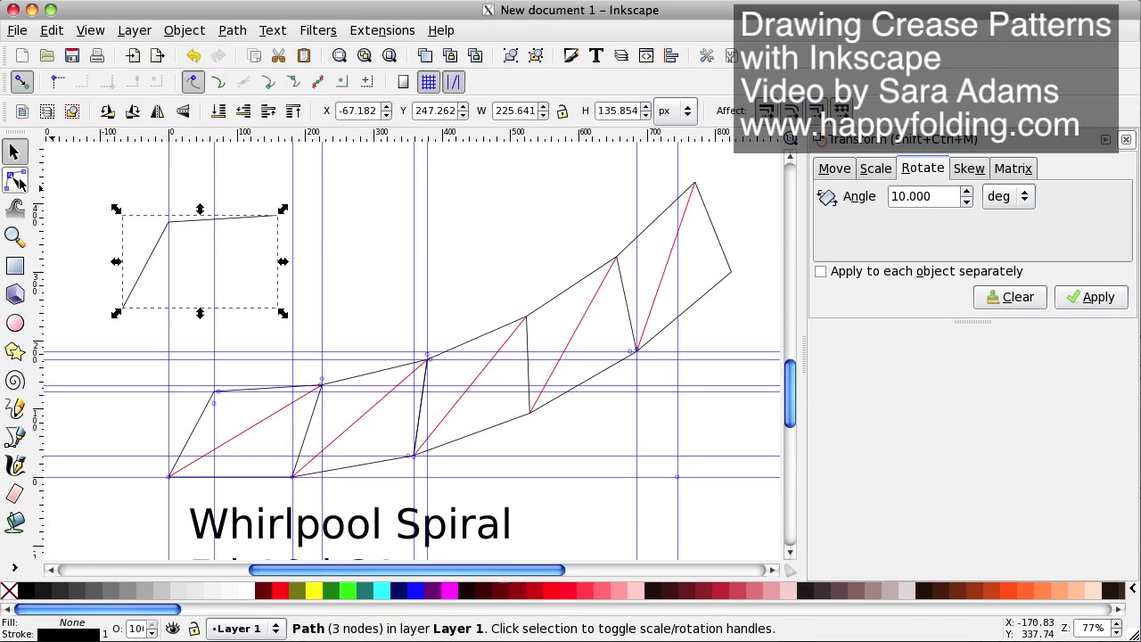
Delete the copy's bottom-left end node, leaving a two-node straight line
{"action": "left_click", "coordinate": [14, 180]}
{"action": "left_click", "coordinate": [124, 309]}
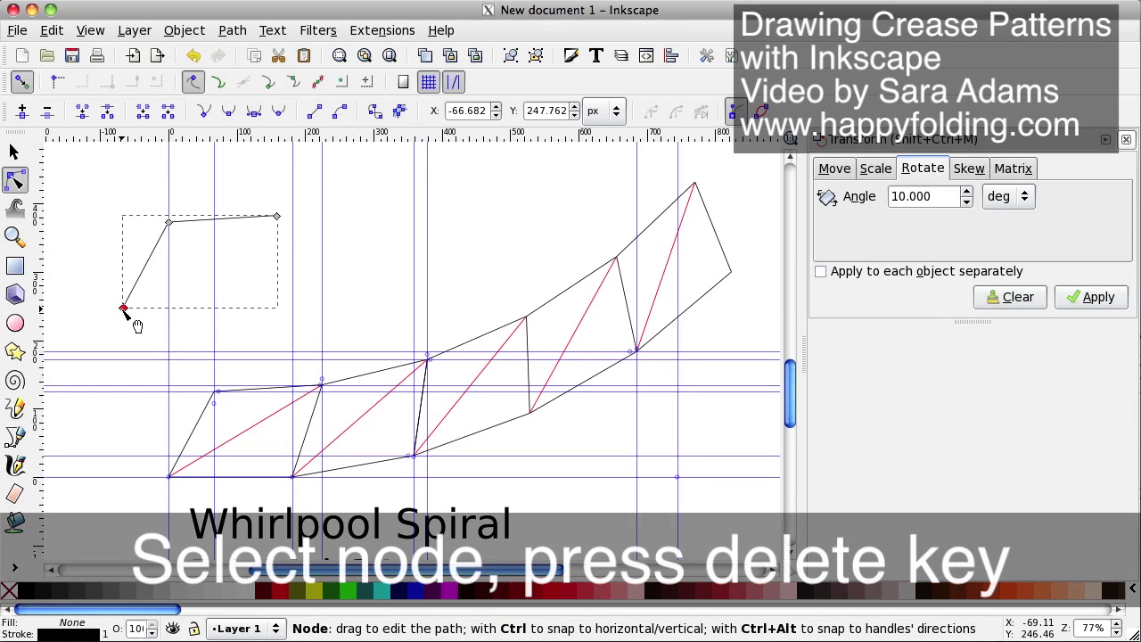
{"action": "left_click", "coordinate": [136, 321]}
{"action": "key", "text": "Delete"}
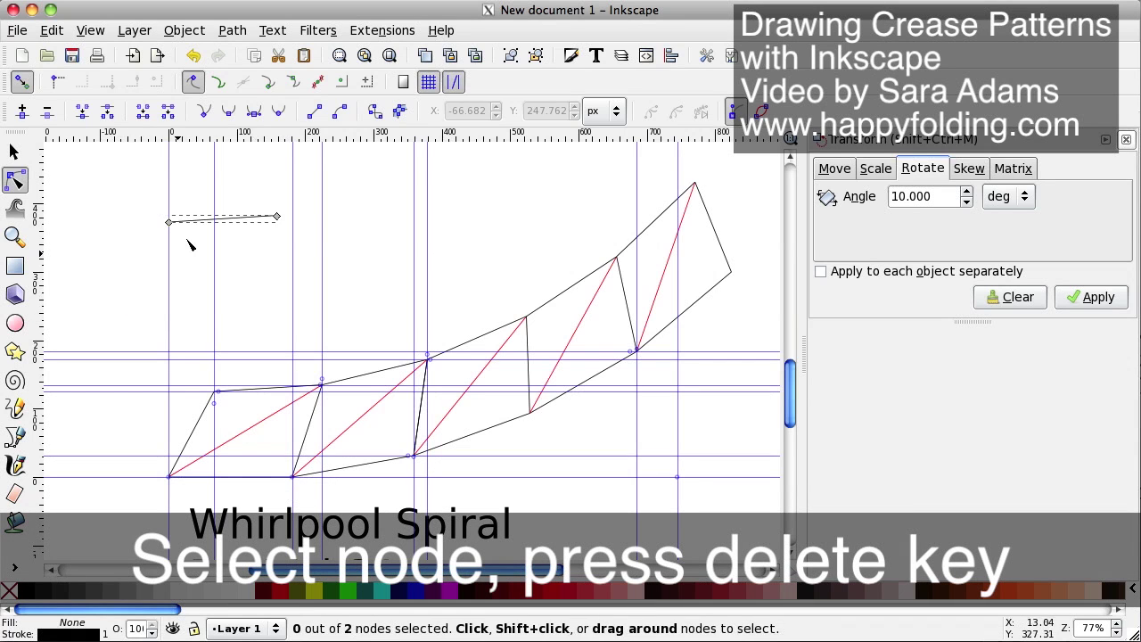
{"action": "key", "text": "s"}
{"action": "key", "text": "Escape"}
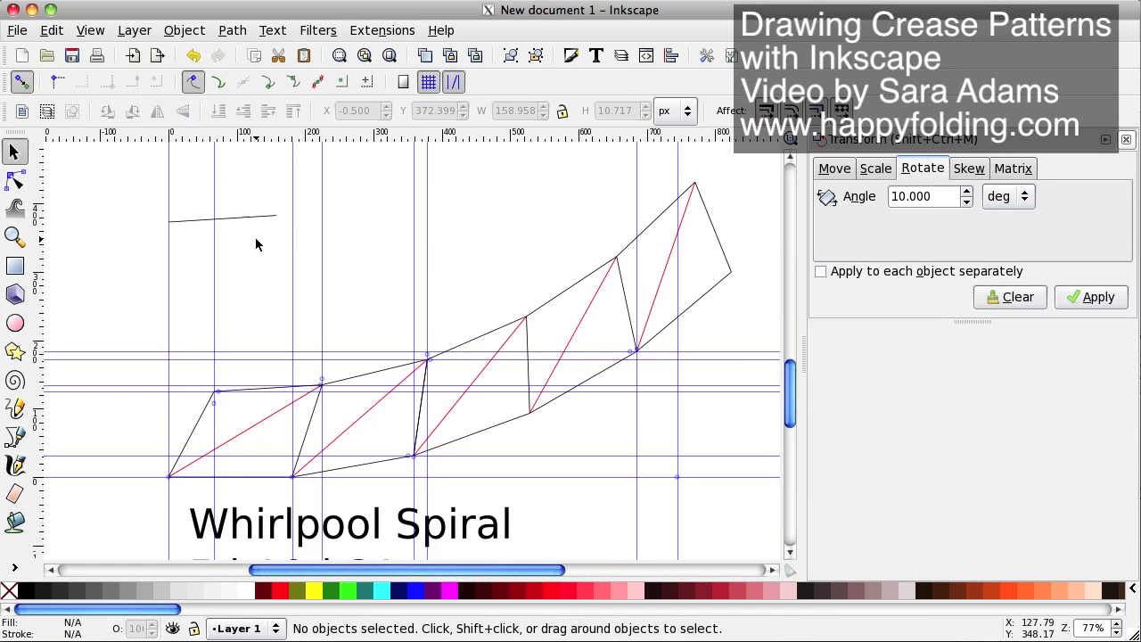
Move the two-node line onto the bottom-left guide just below the strip's origin
{"action": "left_click", "coordinate": [243, 217]}
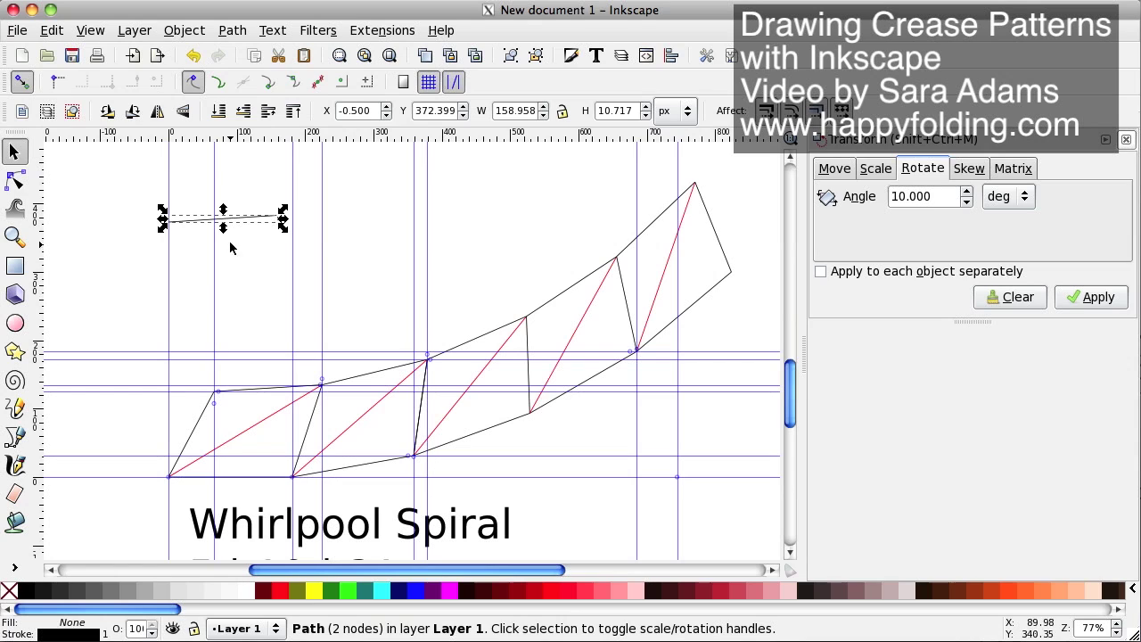
{"action": "left_click_drag", "start_coordinate": [237, 217], "coordinate": [285, 332]}
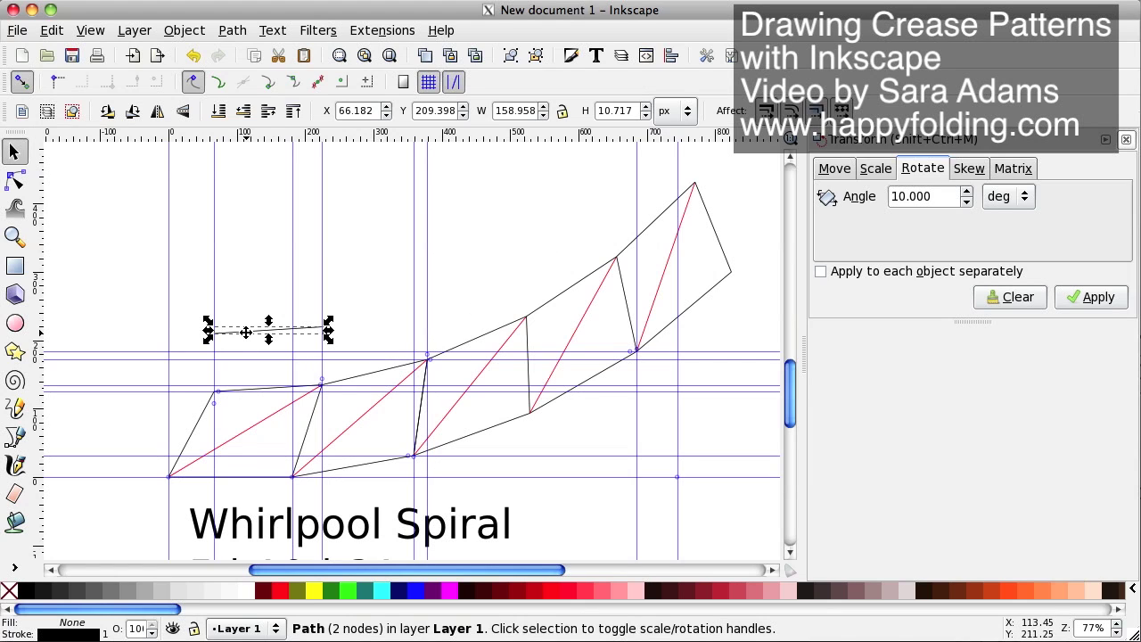
{"action": "left_click_drag", "start_coordinate": [254, 330], "coordinate": [214, 500]}
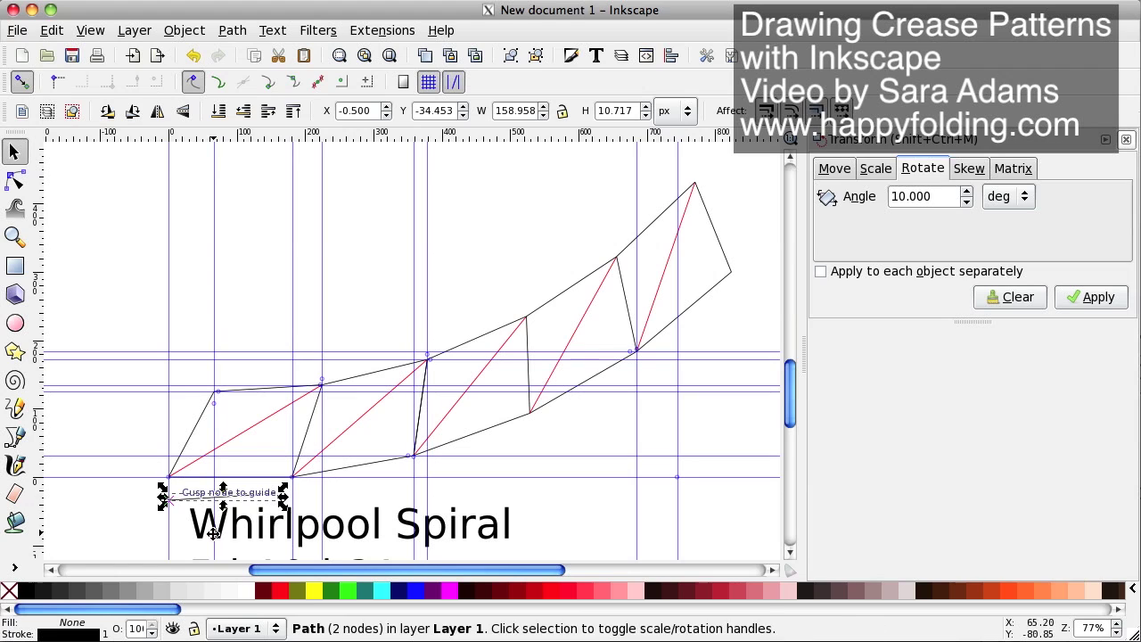
{"action": "left_click", "coordinate": [253, 491]}
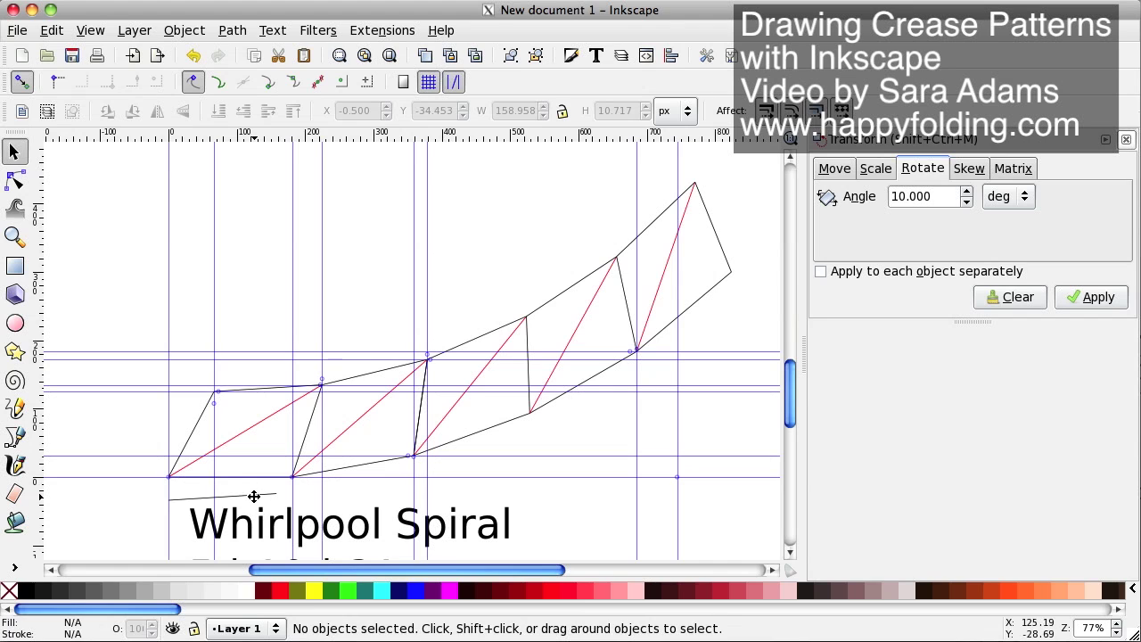
{"action": "key", "text": "plus"}
{"action": "key", "text": "plus"}
Measure the first row's top edge slope at 3.50° and enter 3.5 as the rotation angle
{"action": "left_click_drag", "start_coordinate": [358, 566], "coordinate": [313, 570]}
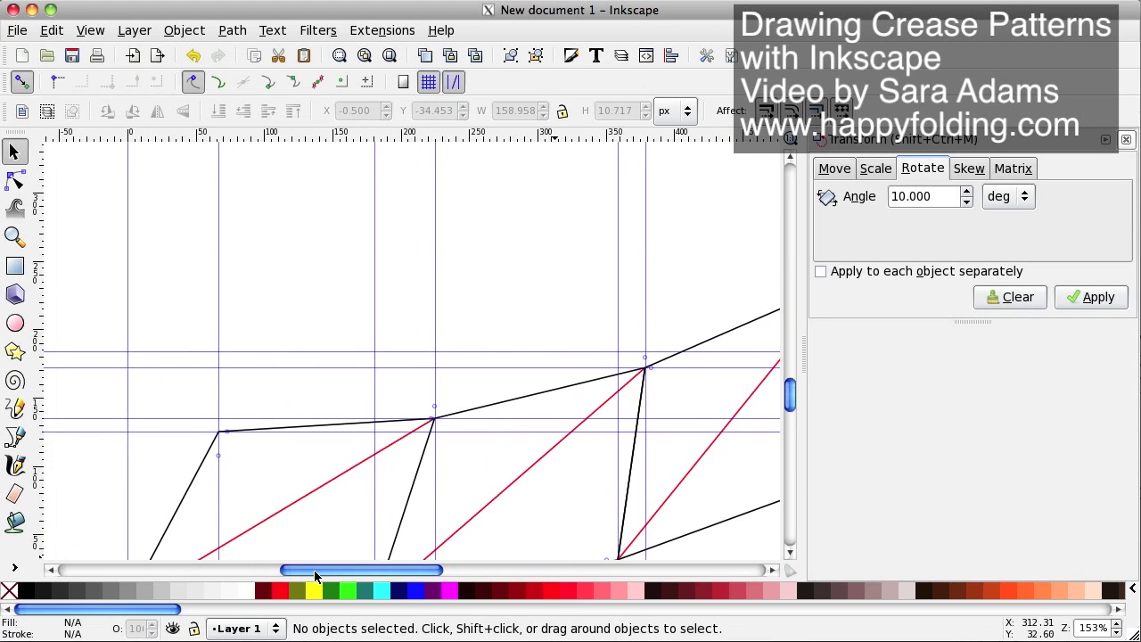
{"action": "scroll", "coordinate": [265, 438], "scroll_direction": "down", "scroll_amount": 1}
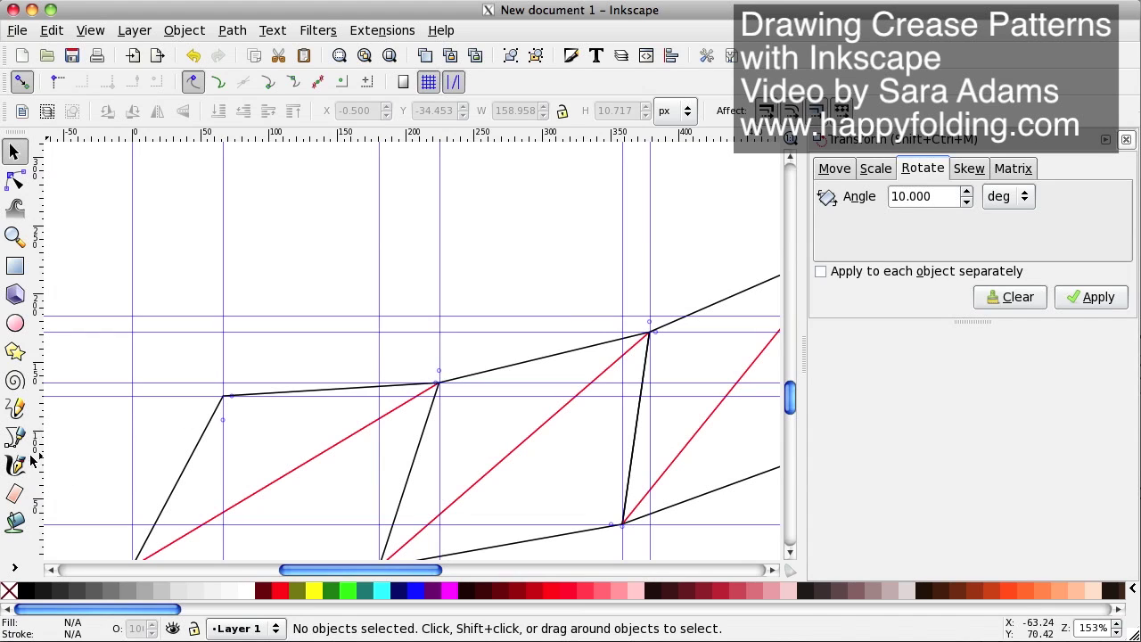
{"action": "left_click", "coordinate": [14, 437]}
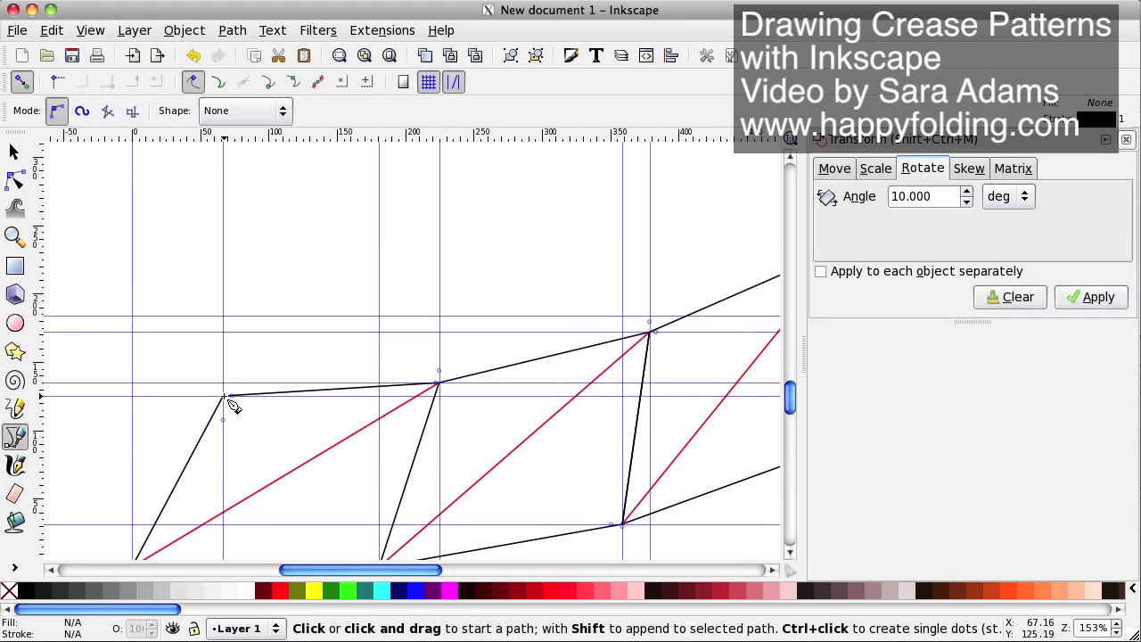
{"action": "key", "text": "plus"}
{"action": "key", "text": "plus"}
{"action": "left_click_drag", "start_coordinate": [368, 578], "coordinate": [346, 572]}
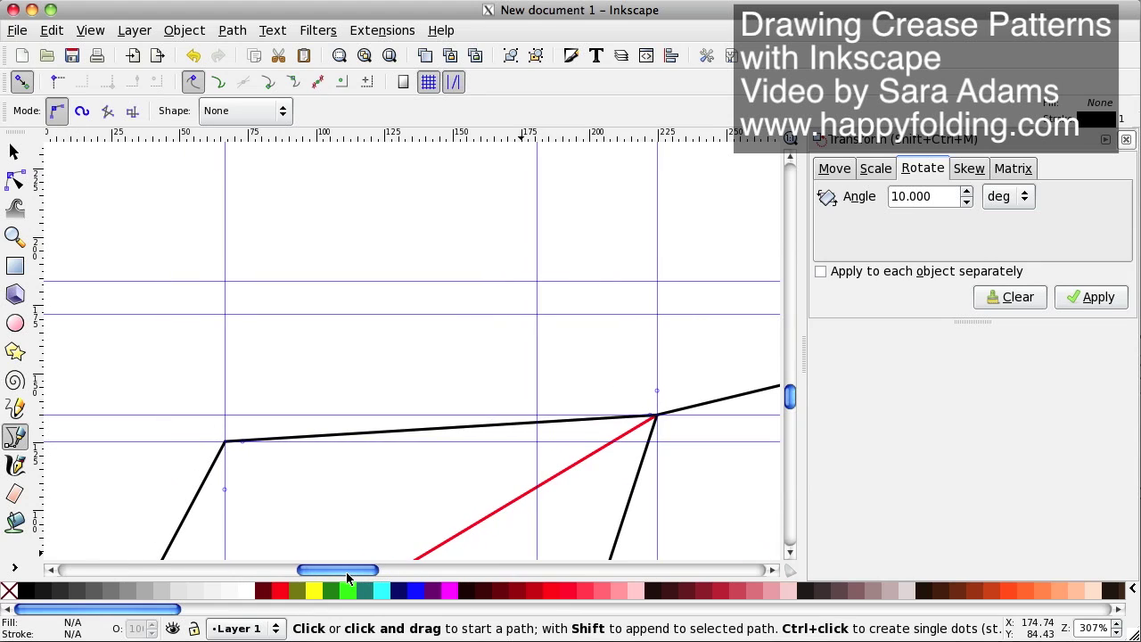
{"action": "left_click", "coordinate": [226, 442]}
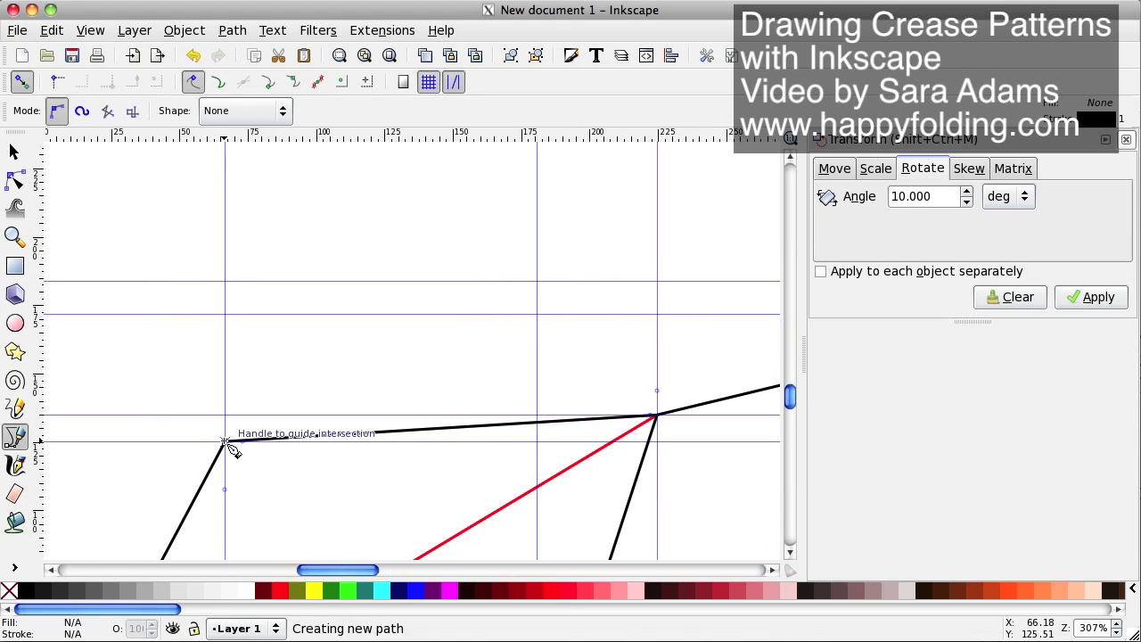
{"action": "left_click", "coordinate": [656, 416]}
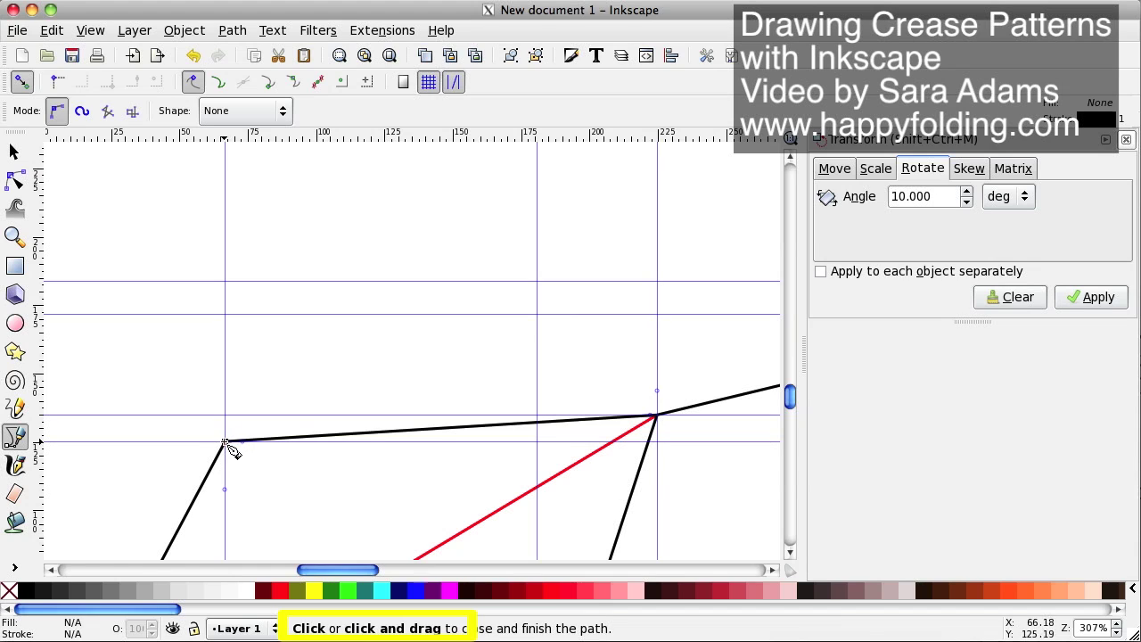
{"action": "left_click", "coordinate": [226, 443]}
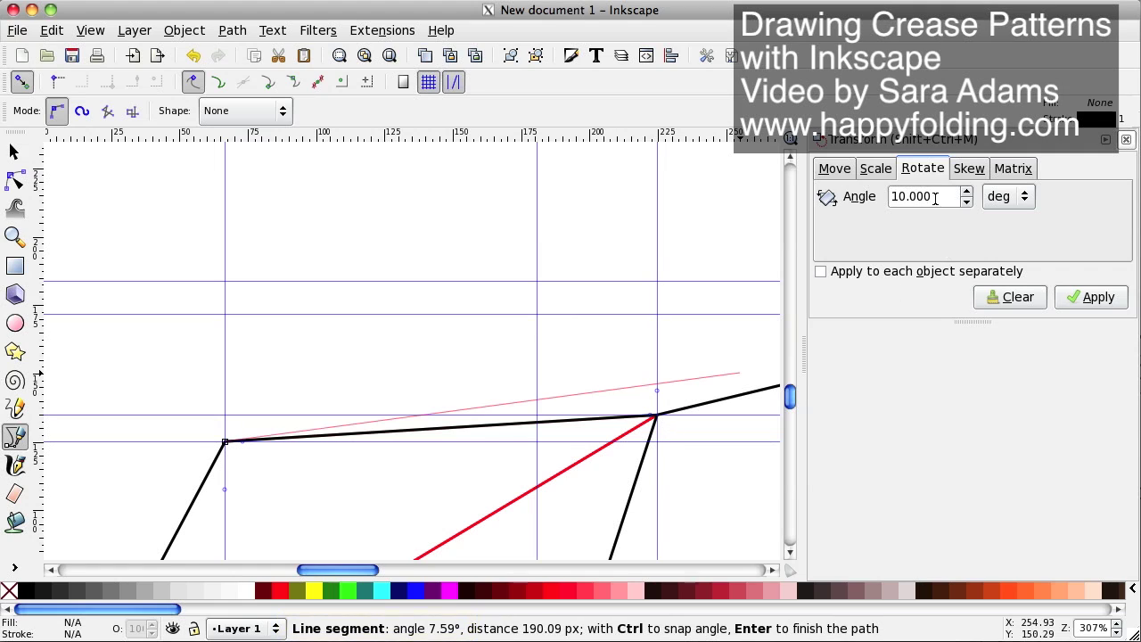
{"action": "left_click_drag", "start_coordinate": [937, 195], "coordinate": [894, 196]}
{"action": "type", "text": "3"}
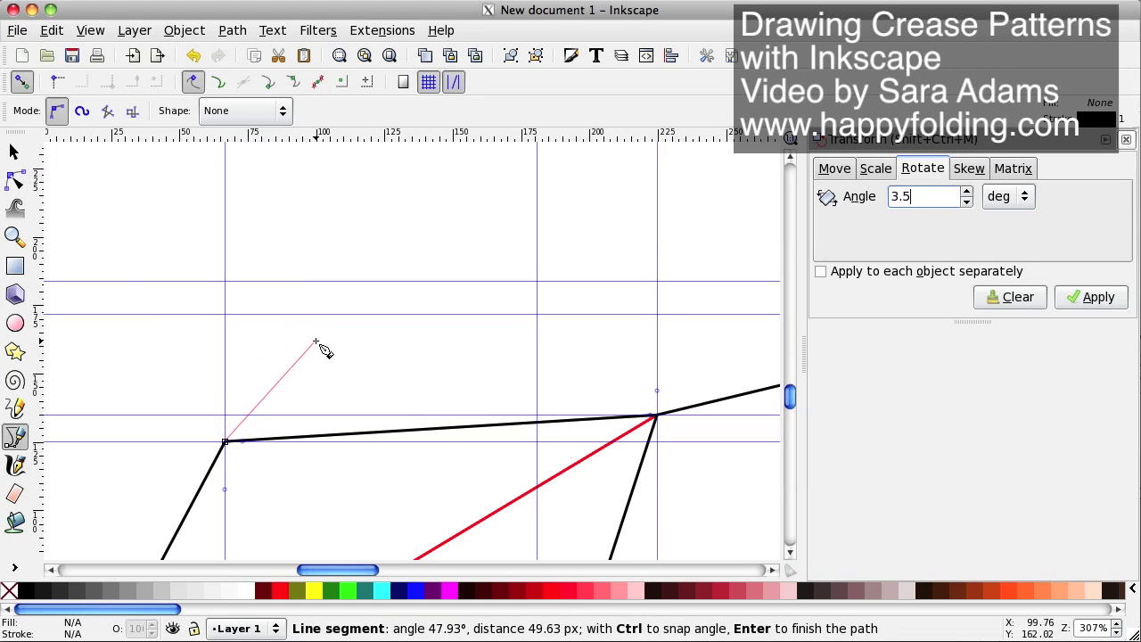
Rotate the short line below the pattern by -3.5° so it lies flat
{"action": "left_click", "coordinate": [14, 152]}
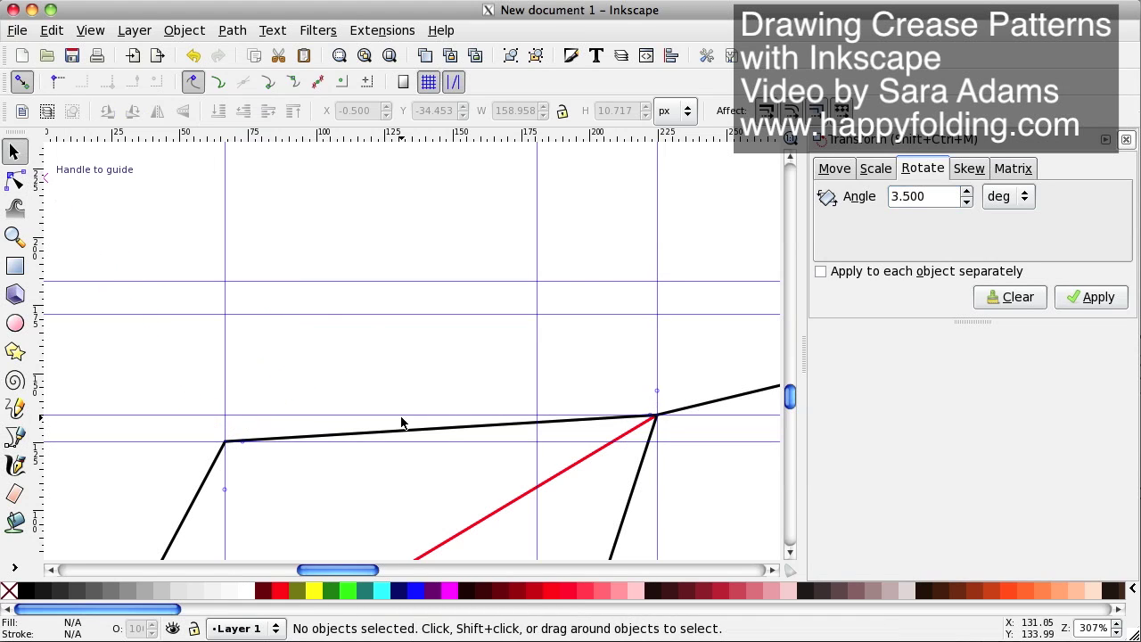
{"action": "key", "text": "minus"}
{"action": "key", "text": "minus"}
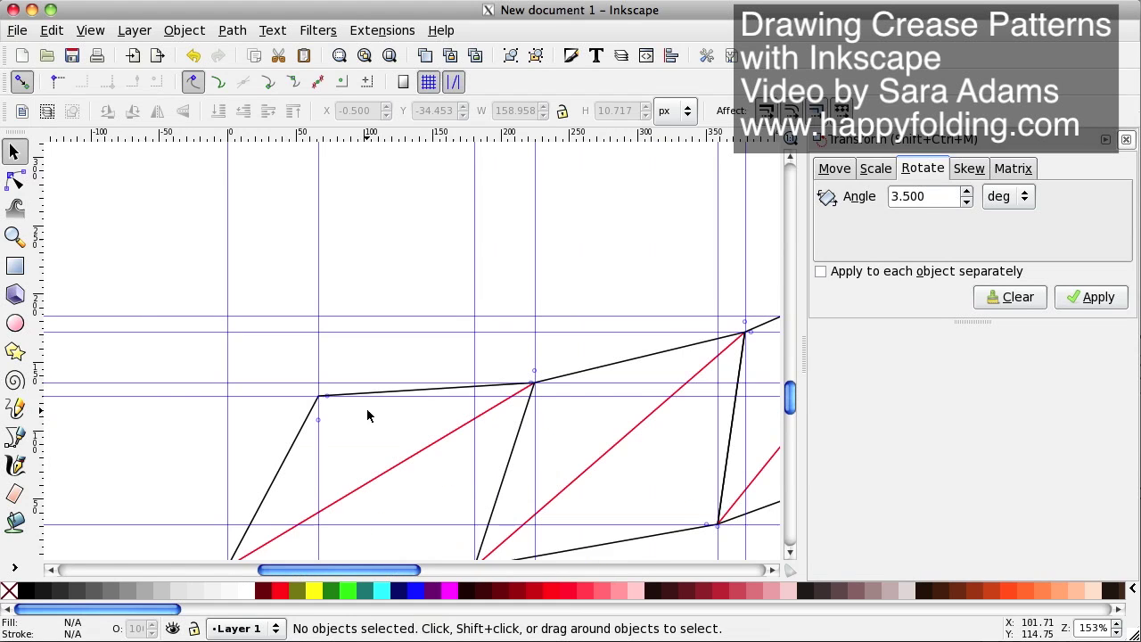
{"action": "scroll", "coordinate": [370, 412], "scroll_direction": "down", "scroll_amount": 2}
{"action": "scroll", "coordinate": [372, 416], "scroll_direction": "down", "scroll_amount": 2}
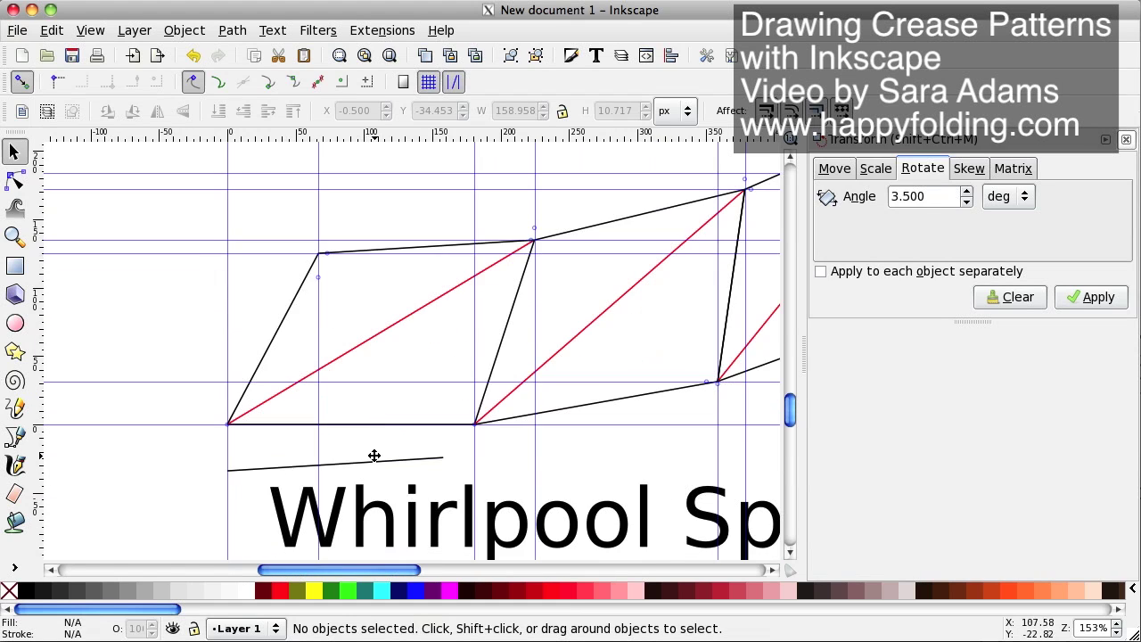
{"action": "left_click", "coordinate": [381, 461]}
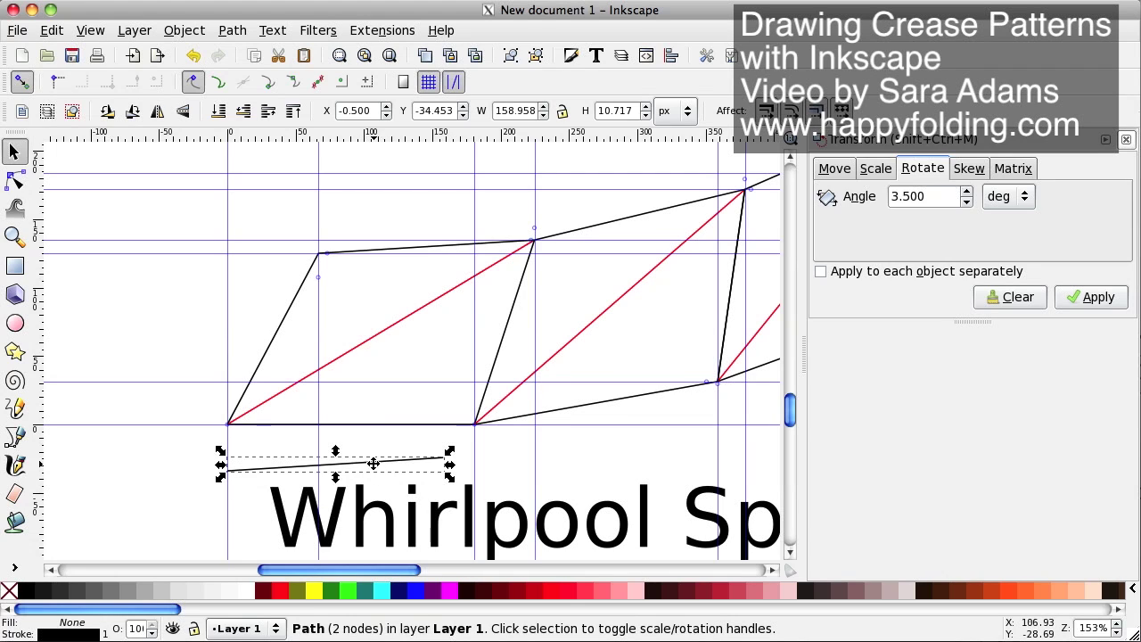
{"action": "left_click", "coordinate": [891, 197]}
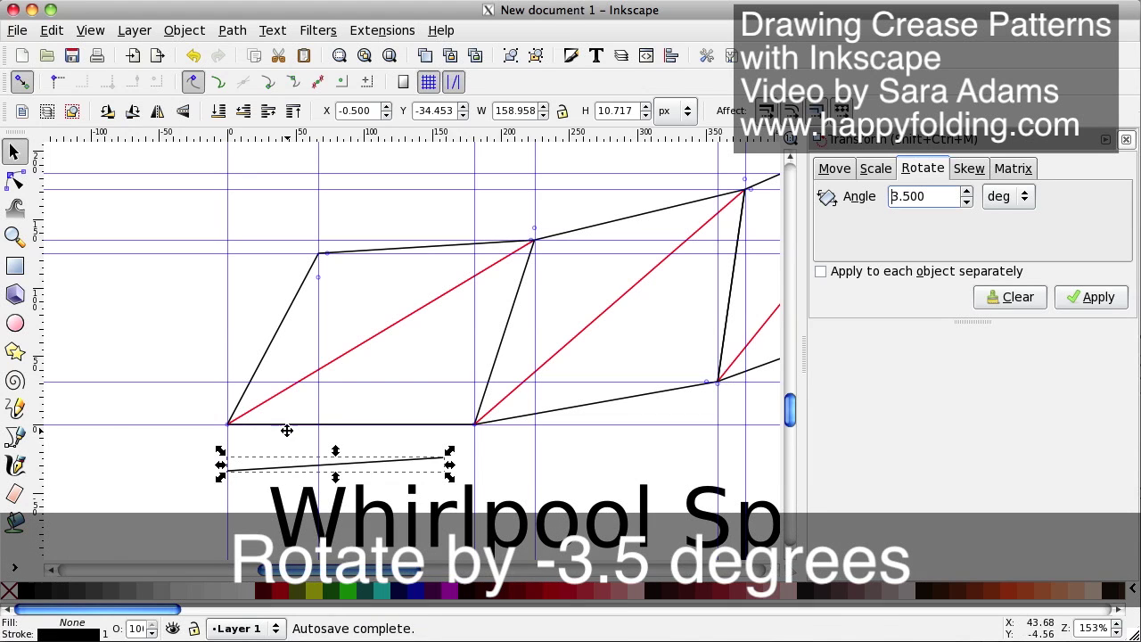
{"action": "type", "text": "-"}
{"action": "left_click", "coordinate": [1099, 298]}
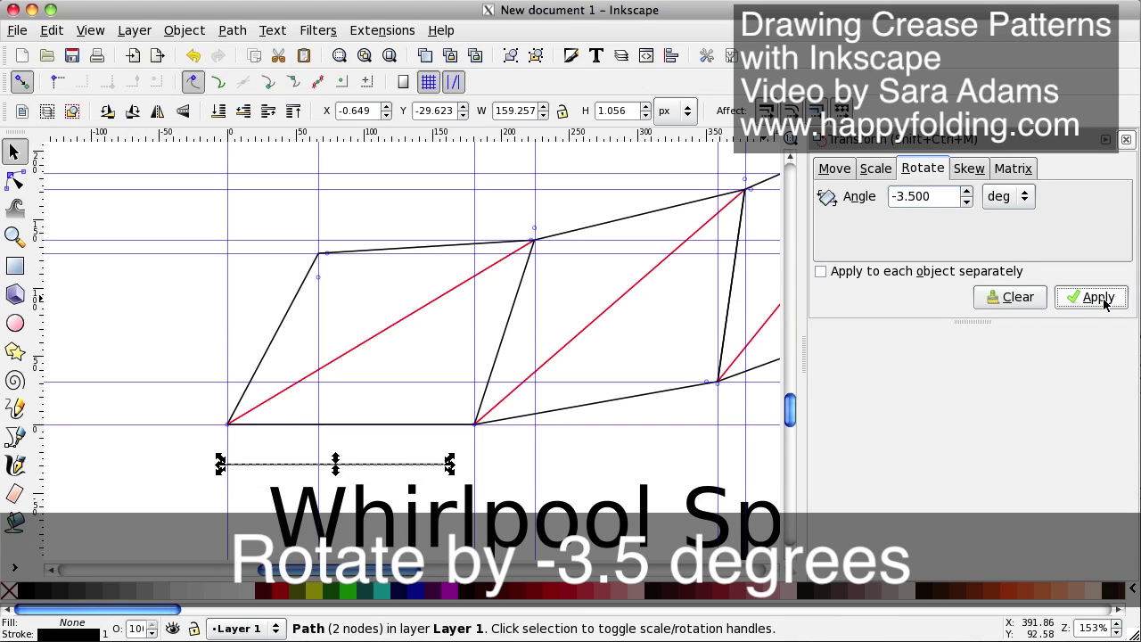
Move the flat line so its left end sits on the guide origin
{"action": "left_click", "coordinate": [389, 460]}
{"action": "mouse_move", "coordinate": [390, 463]}
{"action": "left_mouse_down"}
{"action": "mouse_move", "coordinate": [390, 430]}
{"action": "mouse_move", "coordinate": [393, 454]}
{"action": "left_mouse_up"}
{"action": "key", "text": "Escape"}
Add a vertical guide at the line's right end node
{"action": "left_click", "coordinate": [15, 180]}
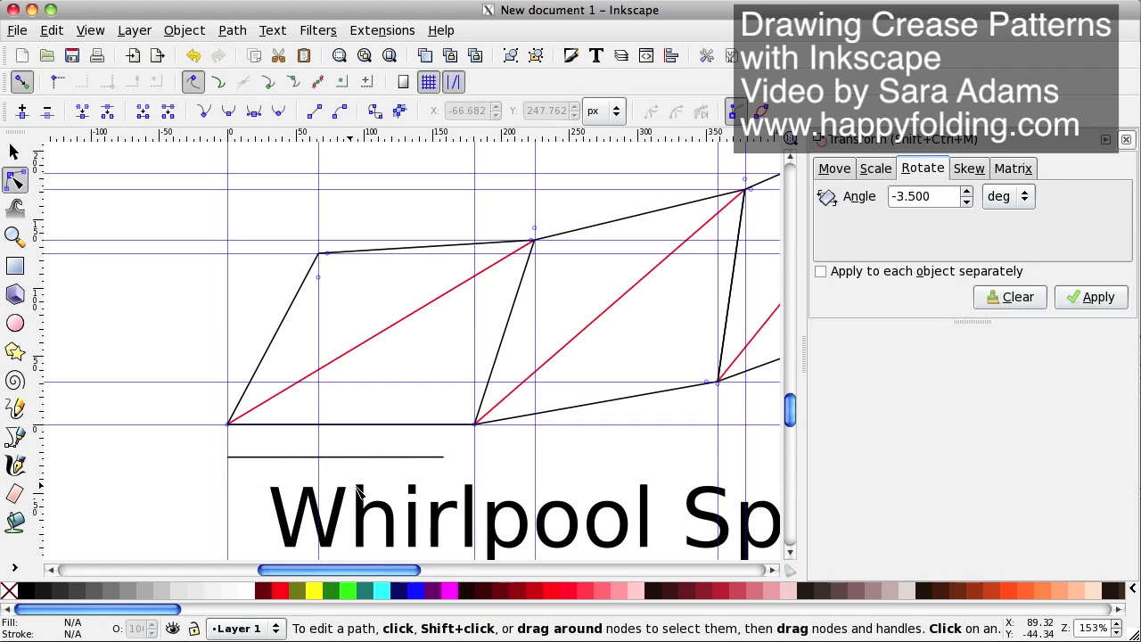
{"action": "left_click", "coordinate": [426, 464]}
{"action": "key", "text": "plus"}
{"action": "key", "text": "plus"}
{"action": "key", "text": "plus"}
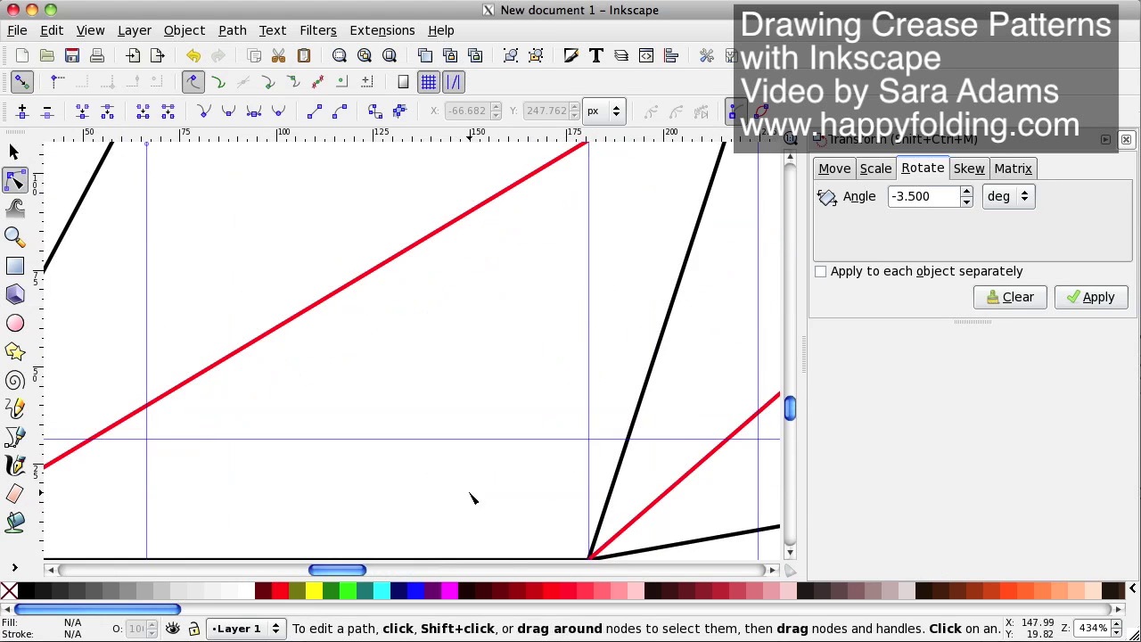
{"action": "left_click", "coordinate": [500, 437]}
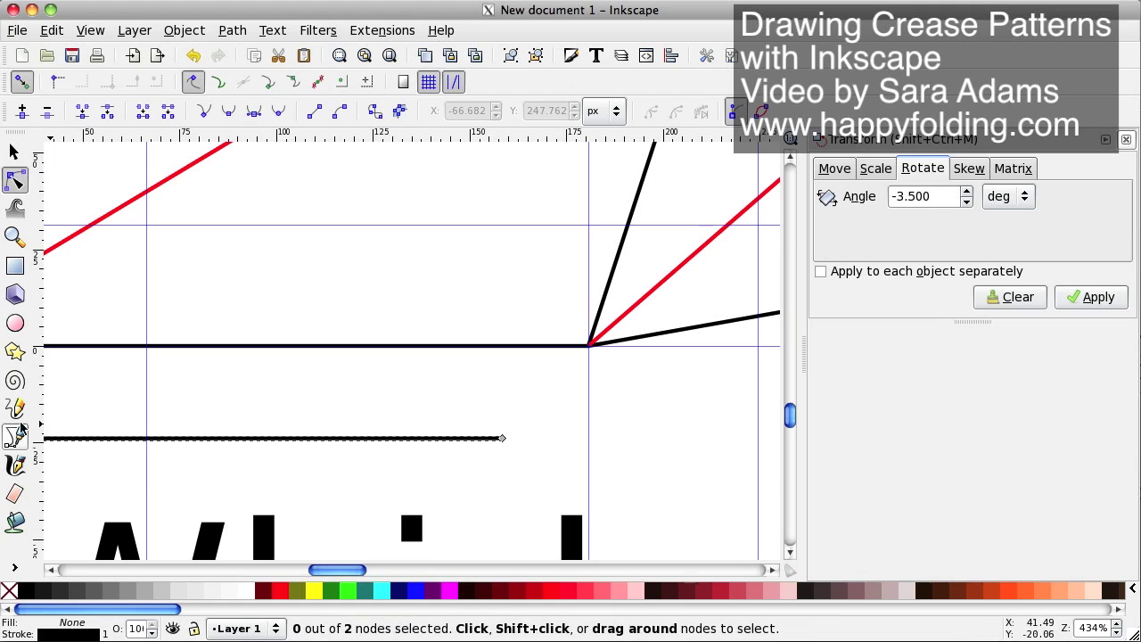
{"action": "left_click_drag", "start_coordinate": [36, 423], "coordinate": [502, 448]}
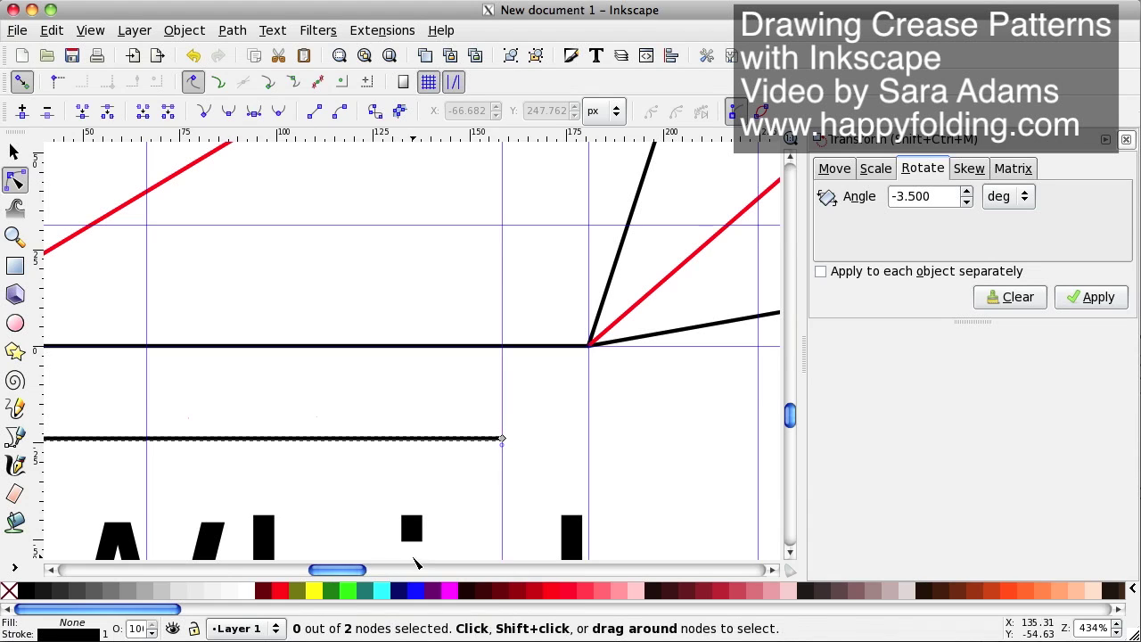
{"action": "left_click_drag", "start_coordinate": [330, 568], "coordinate": [312, 575]}
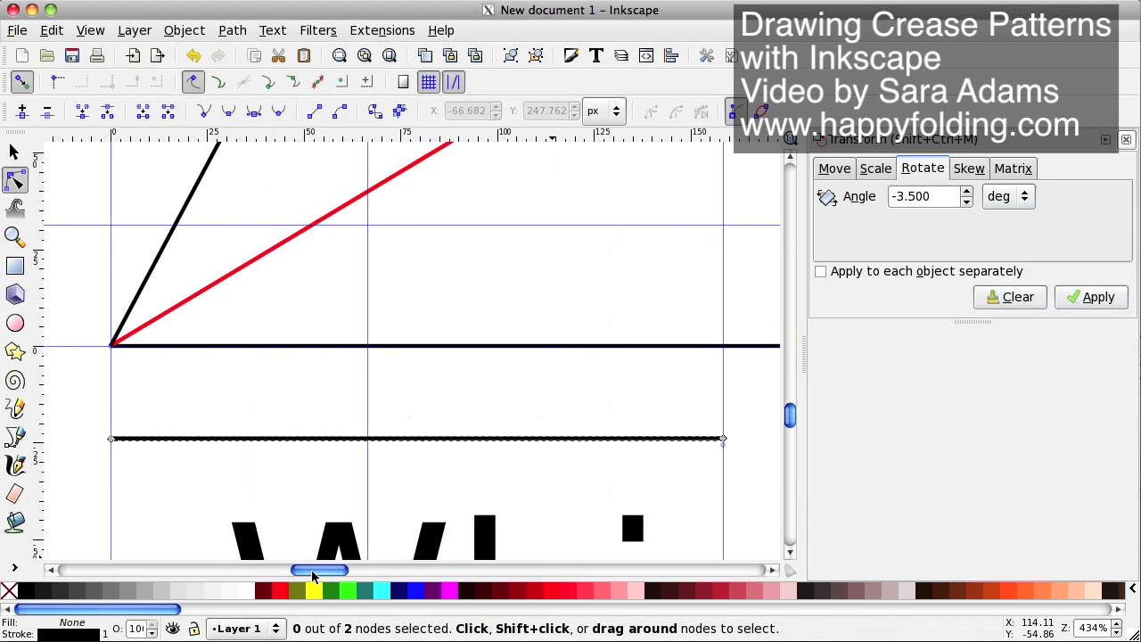
{"action": "key", "text": "minus"}
{"action": "key", "text": "minus"}
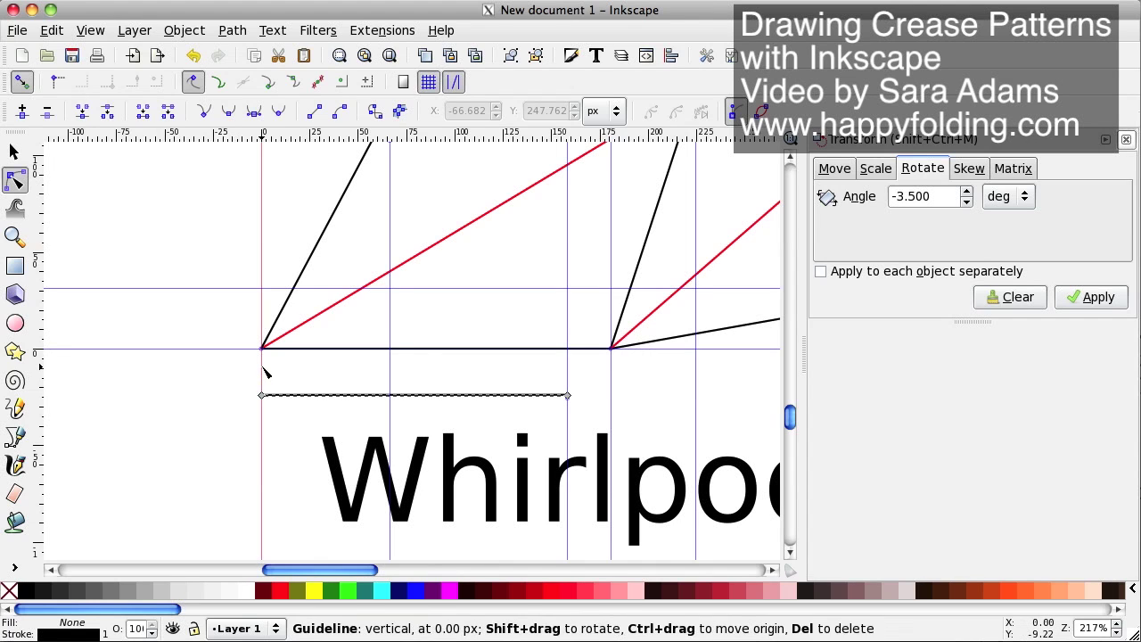
{"action": "double_click", "coordinate": [262, 371]}
{"action": "left_click", "coordinate": [273, 343]}
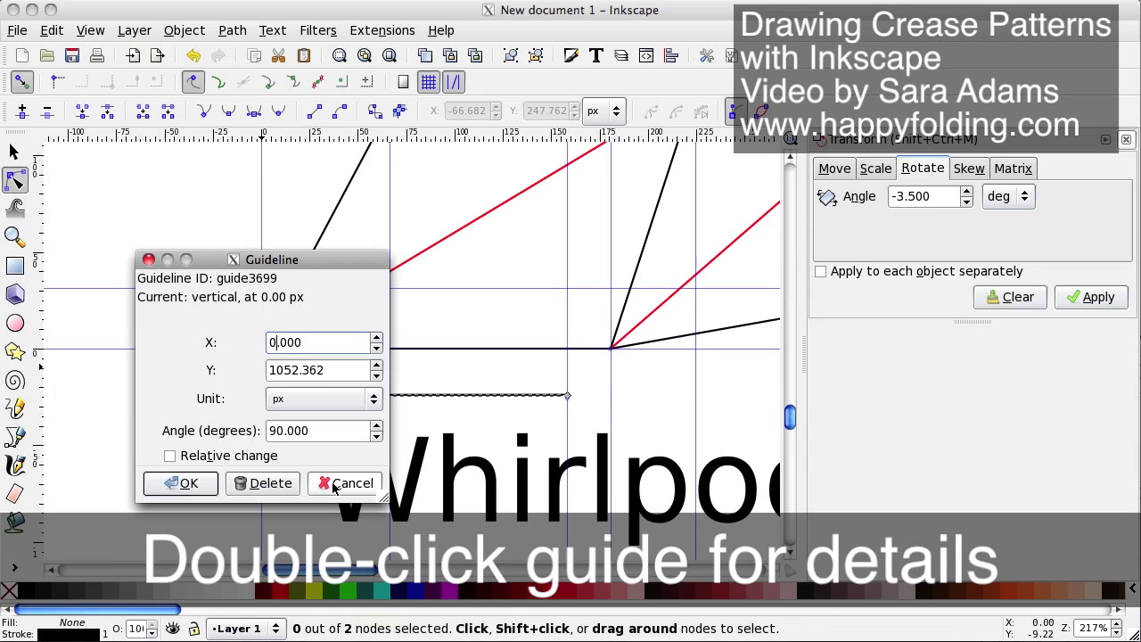
{"action": "left_click", "coordinate": [332, 482]}
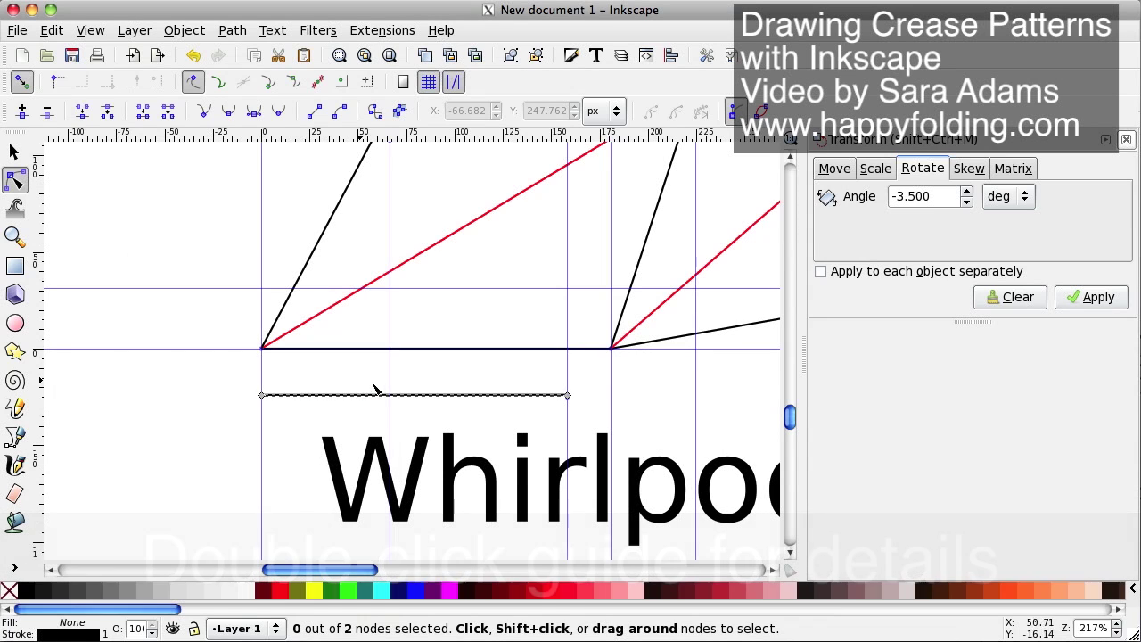
{"action": "double_click", "coordinate": [567, 381]}
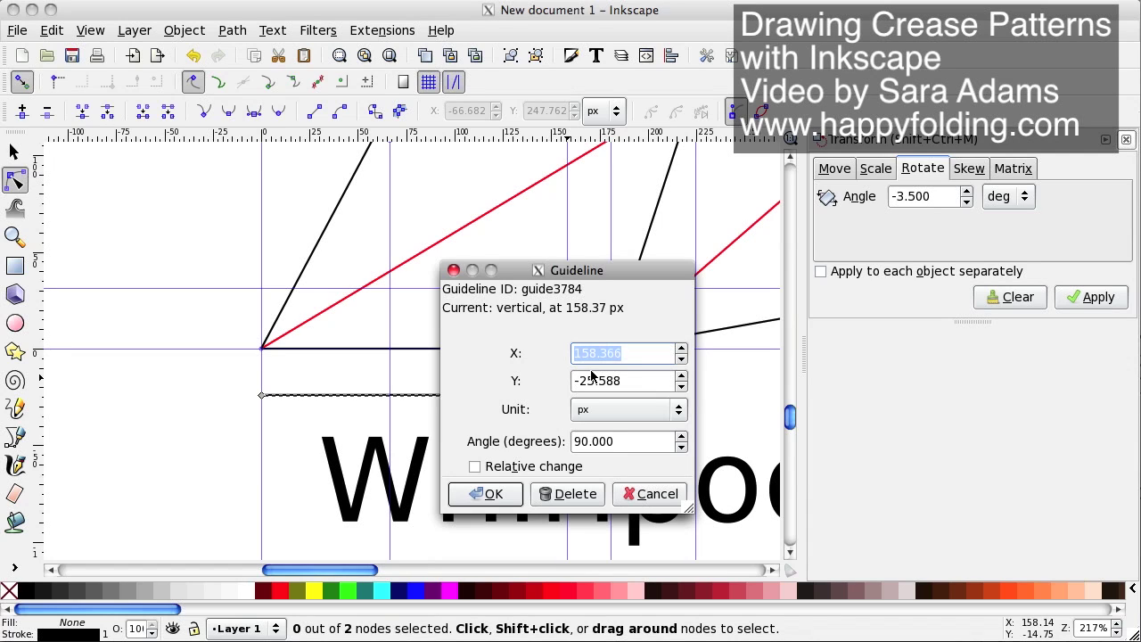
{"action": "left_click", "coordinate": [651, 493]}
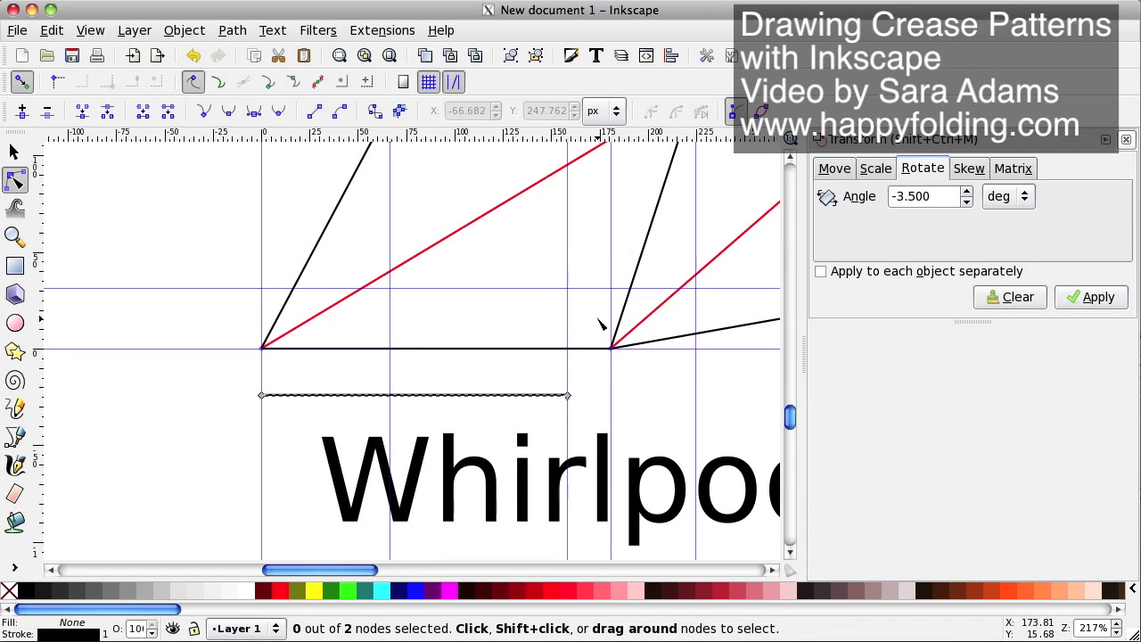
{"action": "double_click", "coordinate": [614, 317]}
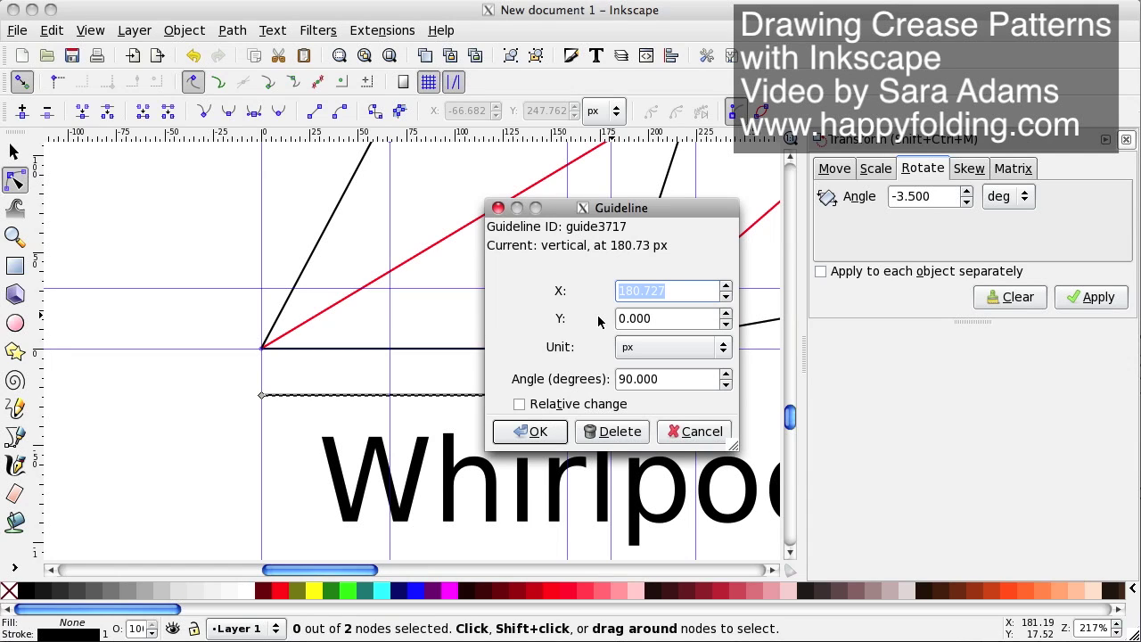
{"action": "left_click", "coordinate": [688, 434]}
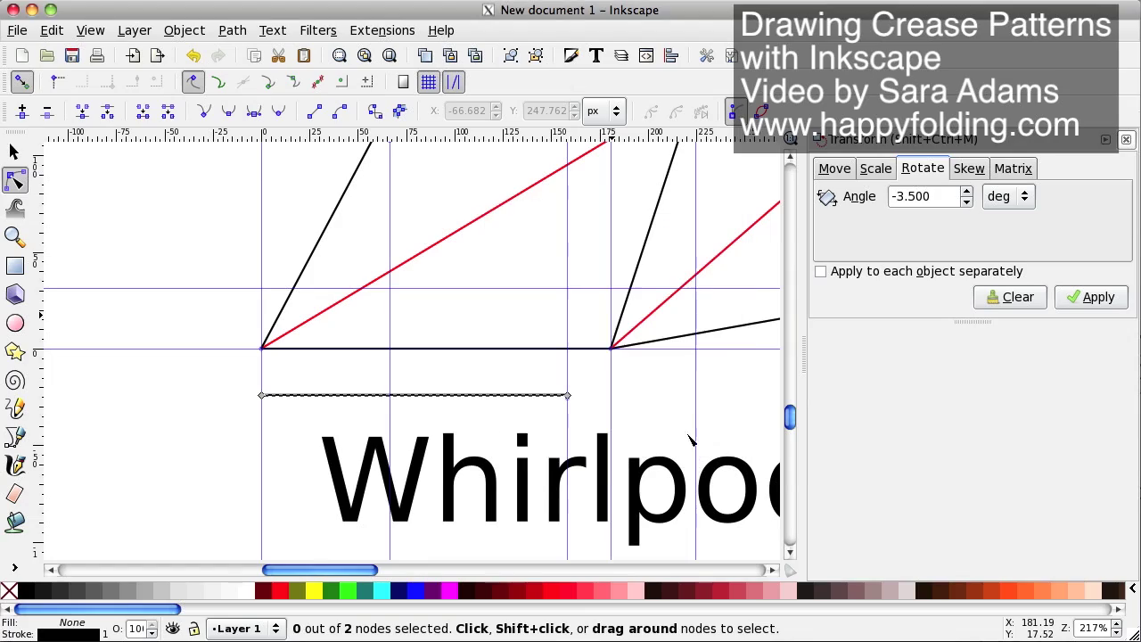
Bring up the Dashboard calculator and enter 158.366
{"action": "key", "text": "F12"}
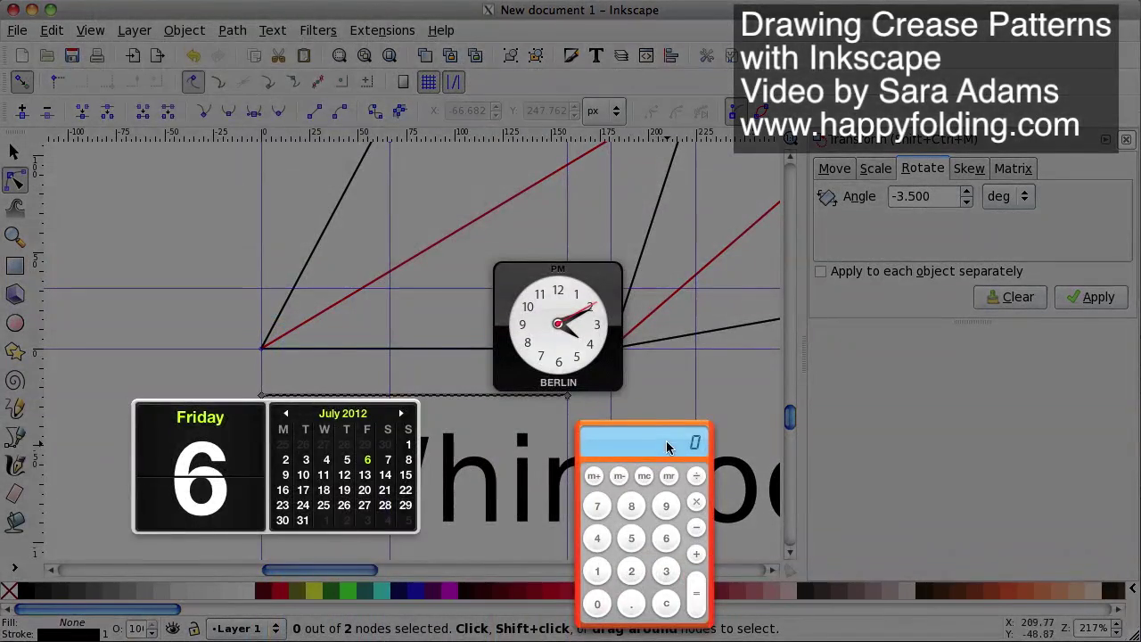
{"action": "left_click_drag", "start_coordinate": [791, 224], "coordinate": [780, 276]}
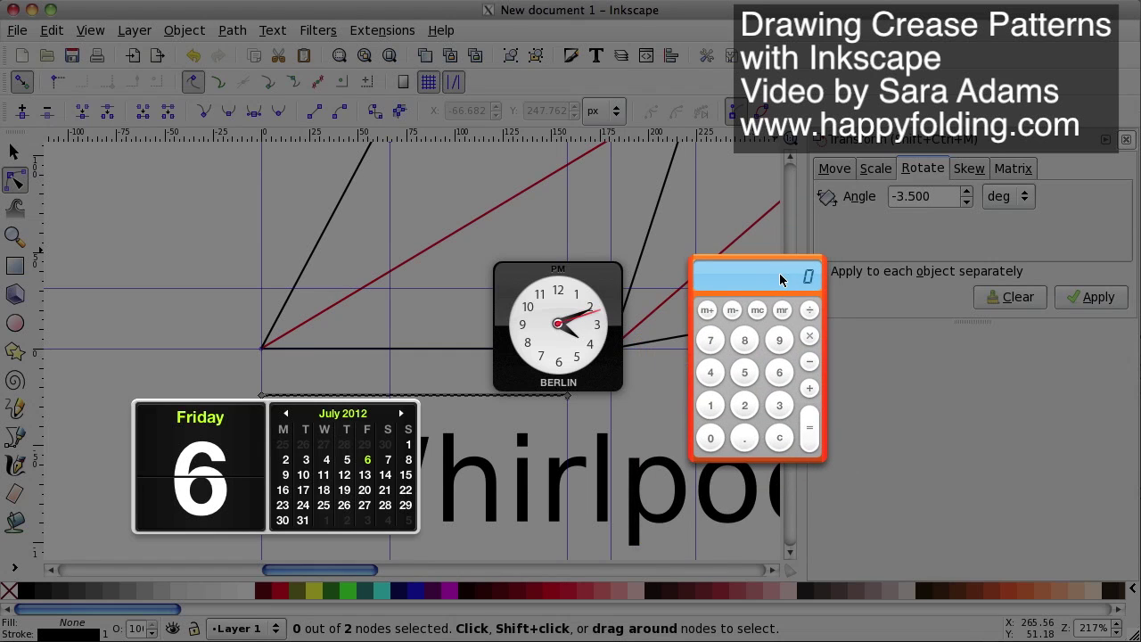
{"action": "left_click", "coordinate": [711, 405]}
{"action": "left_click", "coordinate": [744, 372]}
{"action": "left_click", "coordinate": [745, 340]}
{"action": "left_click", "coordinate": [747, 446]}
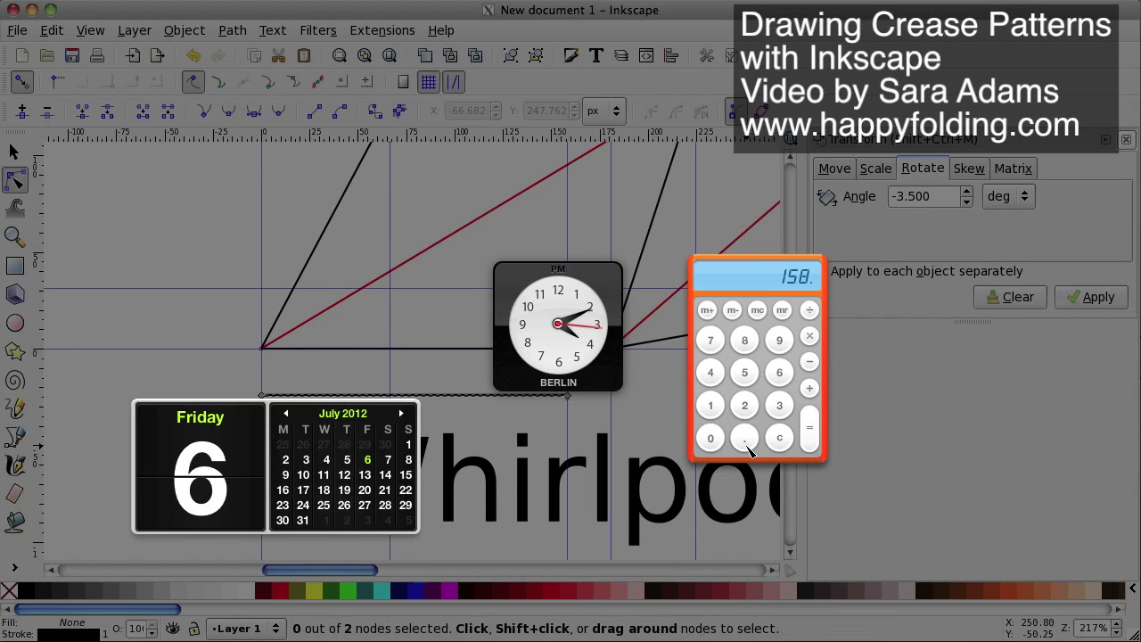
{"action": "left_click", "coordinate": [780, 404]}
{"action": "double_click", "coordinate": [779, 375]}
Divide by 180.727 to get 0.87627195, then dismiss Dashboard
{"action": "left_click", "coordinate": [808, 310]}
{"action": "left_click", "coordinate": [712, 403]}
{"action": "left_click", "coordinate": [746, 341]}
{"action": "left_click", "coordinate": [710, 438]}
{"action": "left_click", "coordinate": [746, 438]}
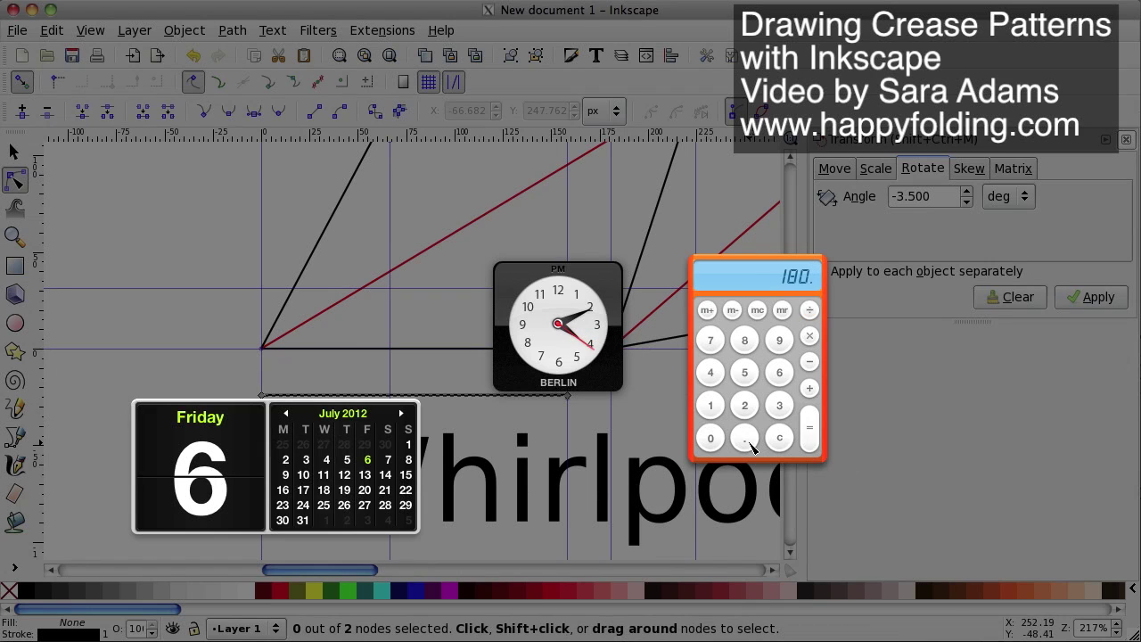
{"action": "left_click", "coordinate": [710, 341]}
{"action": "left_click", "coordinate": [745, 405]}
{"action": "left_click", "coordinate": [719, 343]}
{"action": "left_click", "coordinate": [810, 444]}
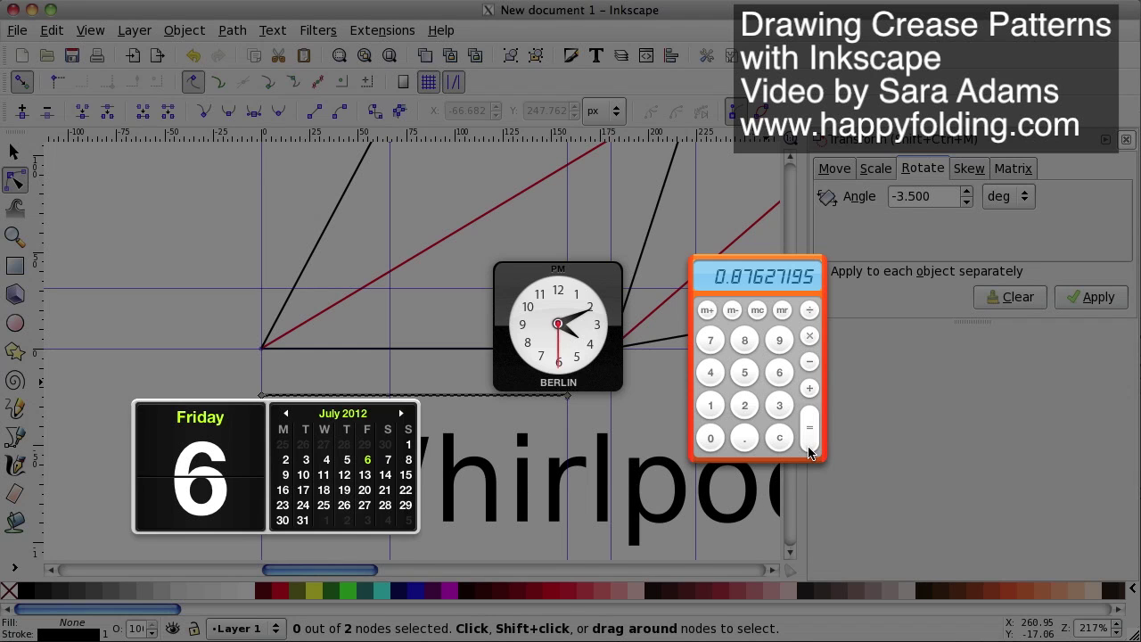
{"action": "left_click", "coordinate": [660, 285]}
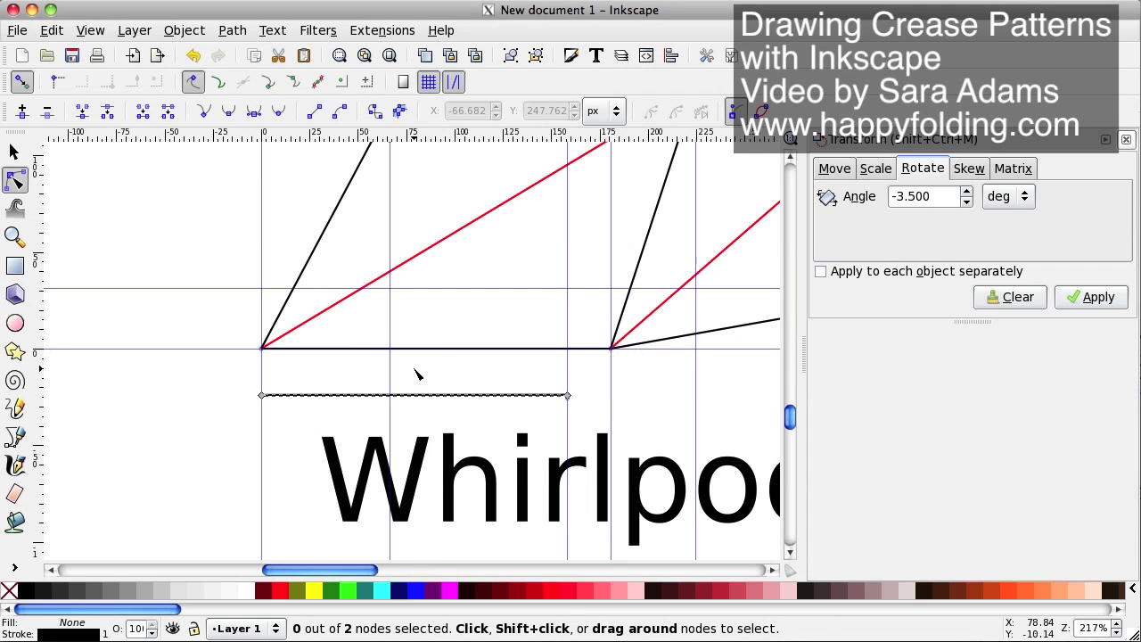
Scale the flat line proportionally to 87.627% in width and height
{"action": "left_click", "coordinate": [26, 156]}
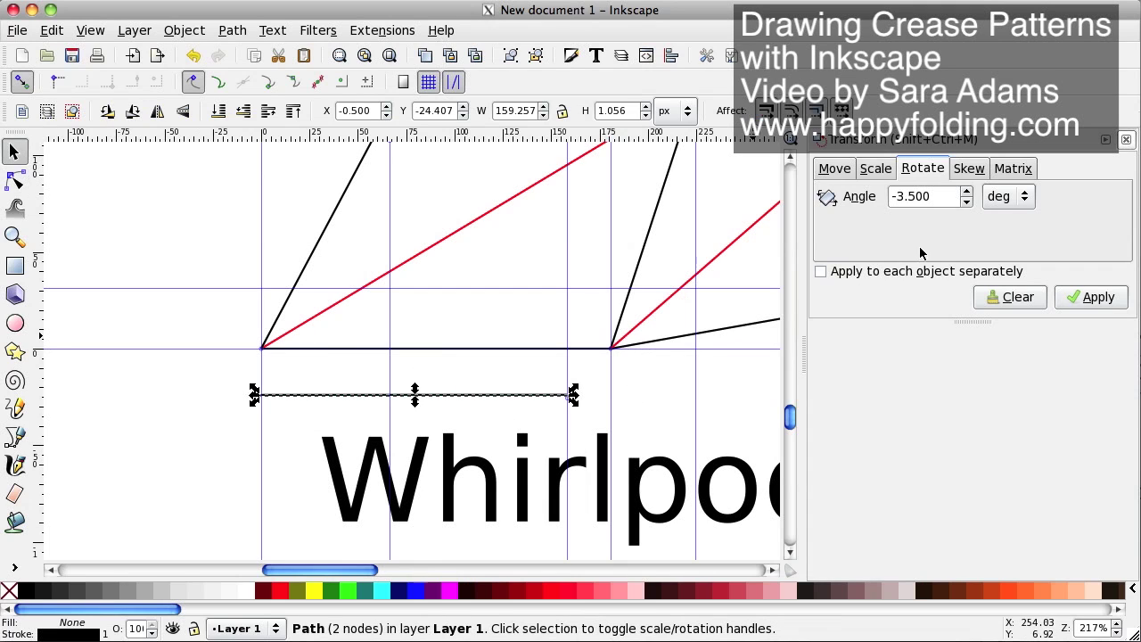
{"action": "left_click", "coordinate": [876, 169]}
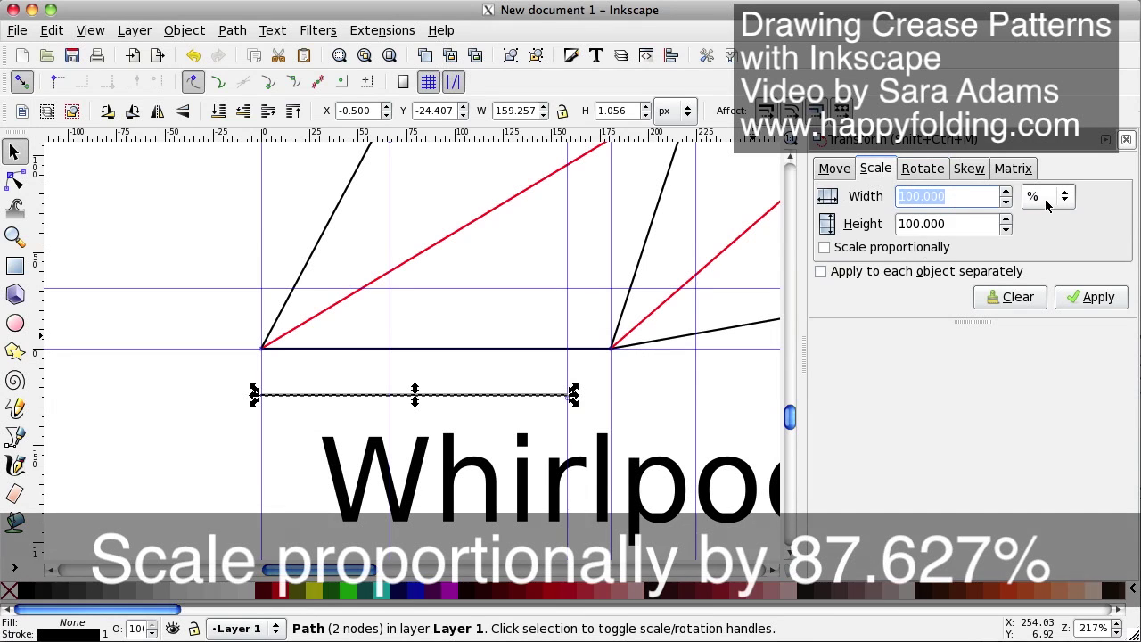
{"action": "left_click", "coordinate": [921, 197]}
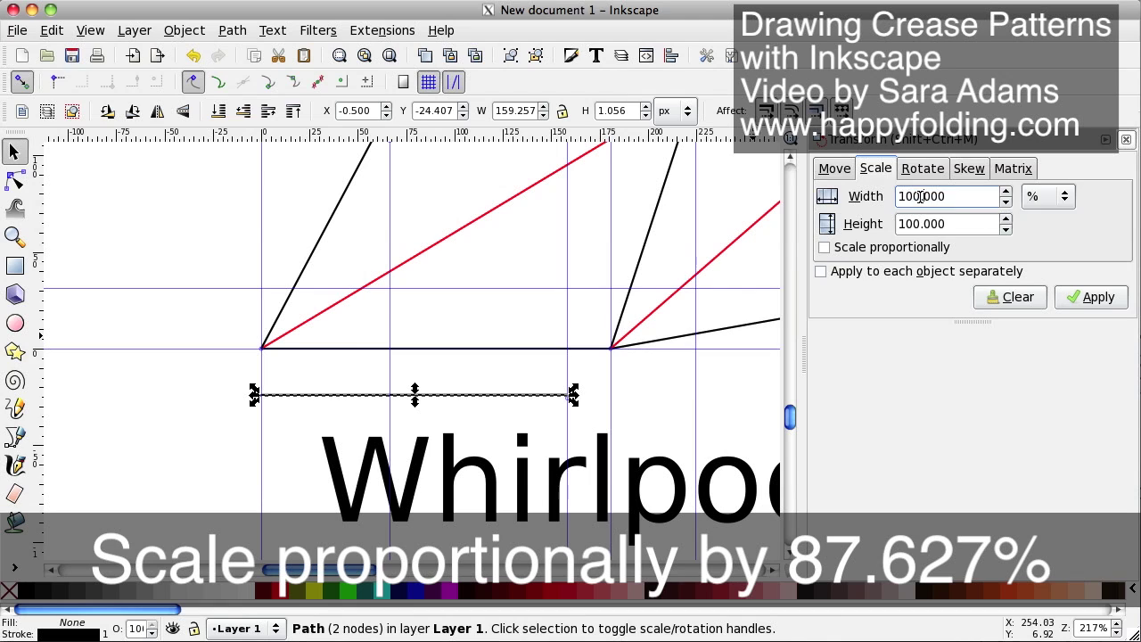
{"action": "key", "text": "BackSpace"}
{"action": "key", "text": "BackSpace"}
{"action": "key", "text": "BackSpace"}
{"action": "type", "text": "87."}
{"action": "key", "text": "Delete"}
{"action": "key", "text": "Delete"}
{"action": "key", "text": "Delete"}
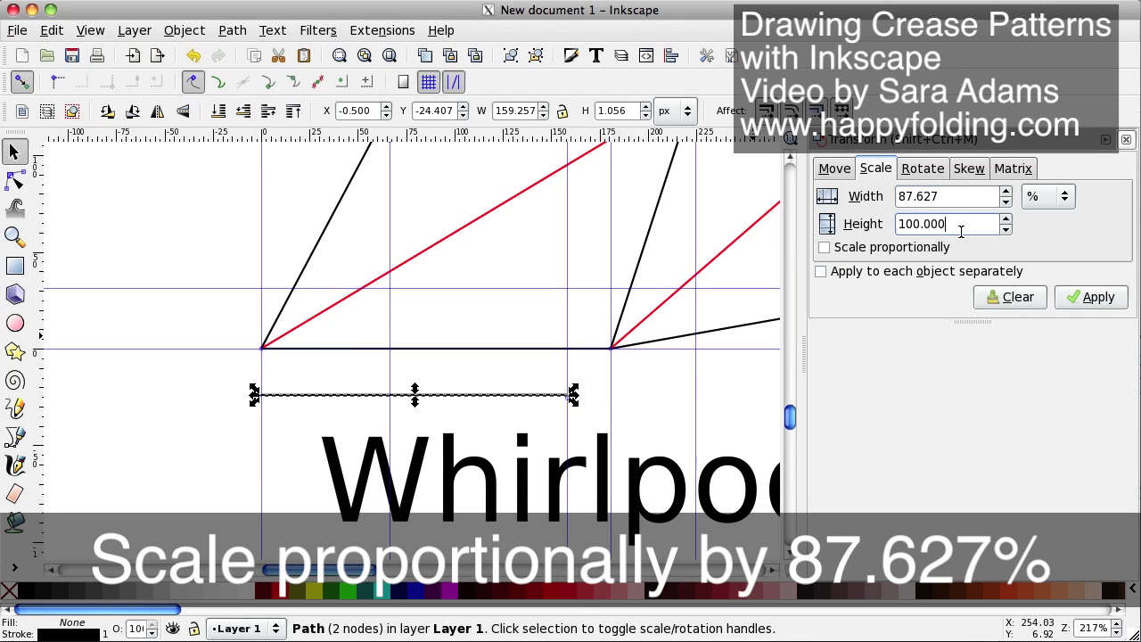
{"action": "left_click", "coordinate": [825, 249]}
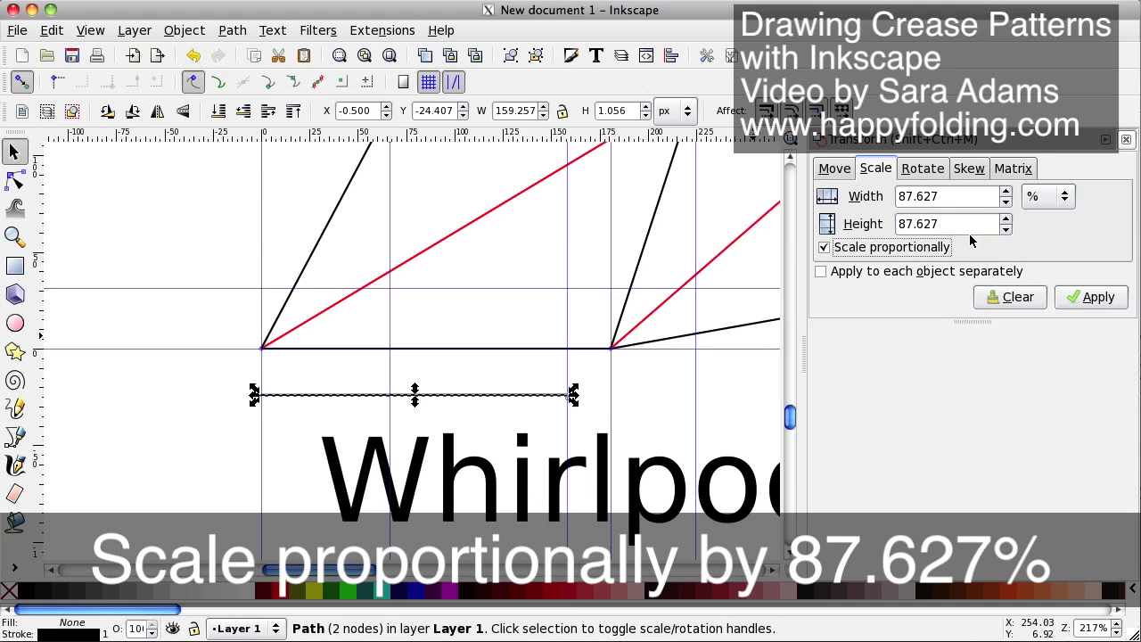
{"action": "left_click", "coordinate": [437, 390]}
{"action": "left_click", "coordinate": [438, 394]}
{"action": "left_click", "coordinate": [556, 429]}
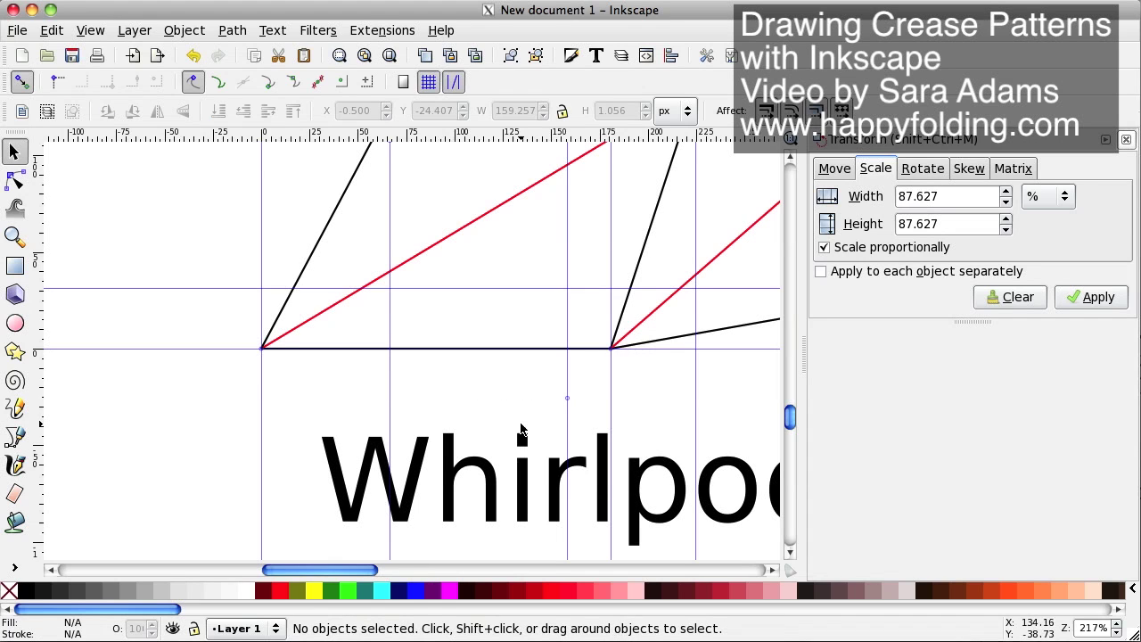
Group the ten pattern objects, duplicate the row, and move the copy upward
{"action": "key", "text": "minus"}
{"action": "key", "text": "minus"}
{"action": "key", "text": "minus"}
{"action": "key", "text": "minus"}
{"action": "key", "text": "minus"}
{"action": "key", "text": "minus"}
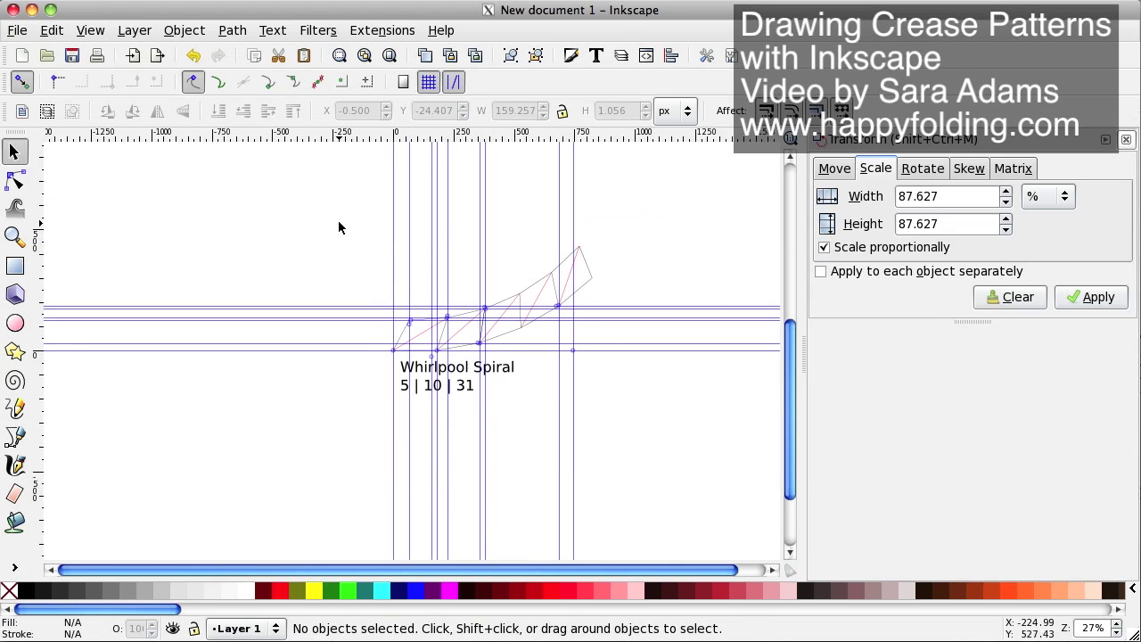
{"action": "left_click_drag", "start_coordinate": [339, 222], "coordinate": [740, 369]}
{"action": "left_click", "coordinate": [511, 55]}
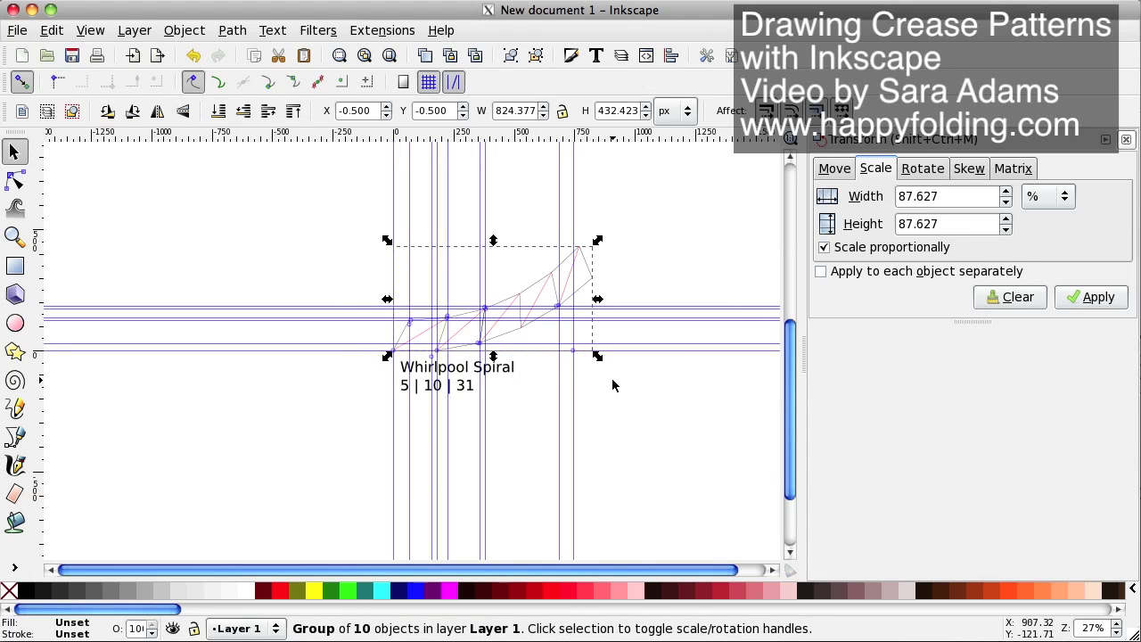
{"action": "right_click", "coordinate": [503, 308]}
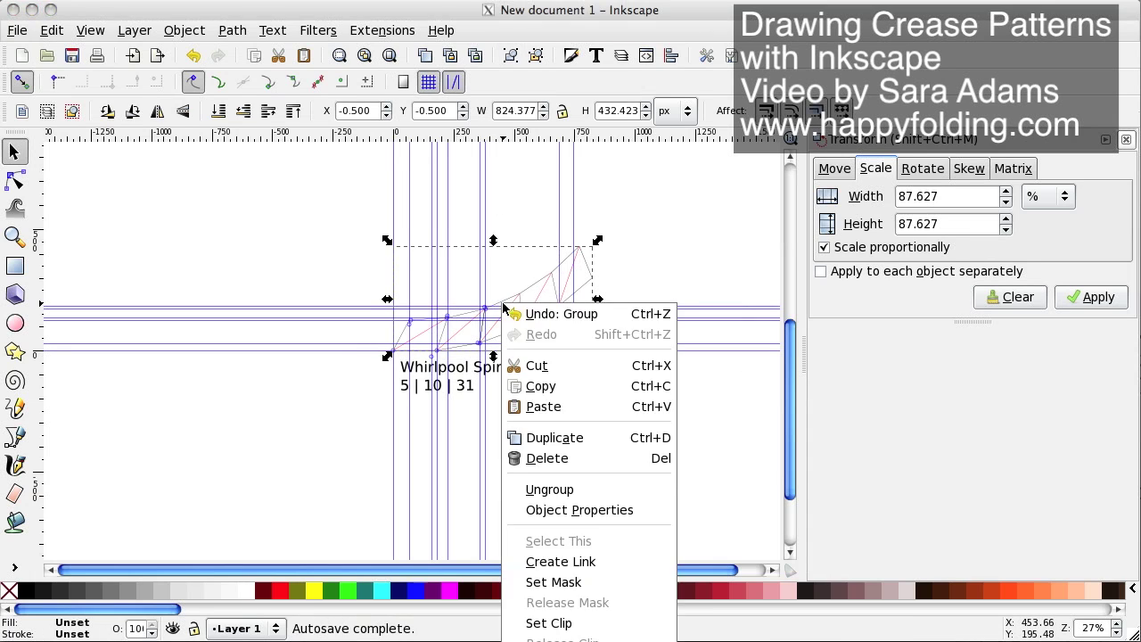
{"action": "left_click", "coordinate": [555, 438]}
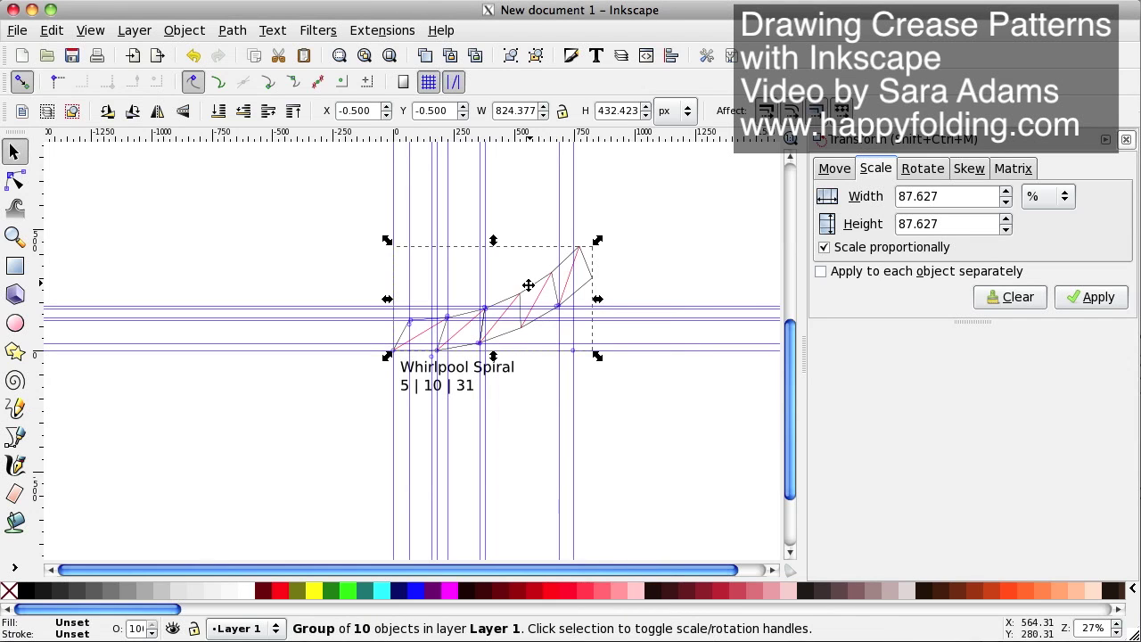
{"action": "left_click_drag", "start_coordinate": [527, 288], "coordinate": [634, 178]}
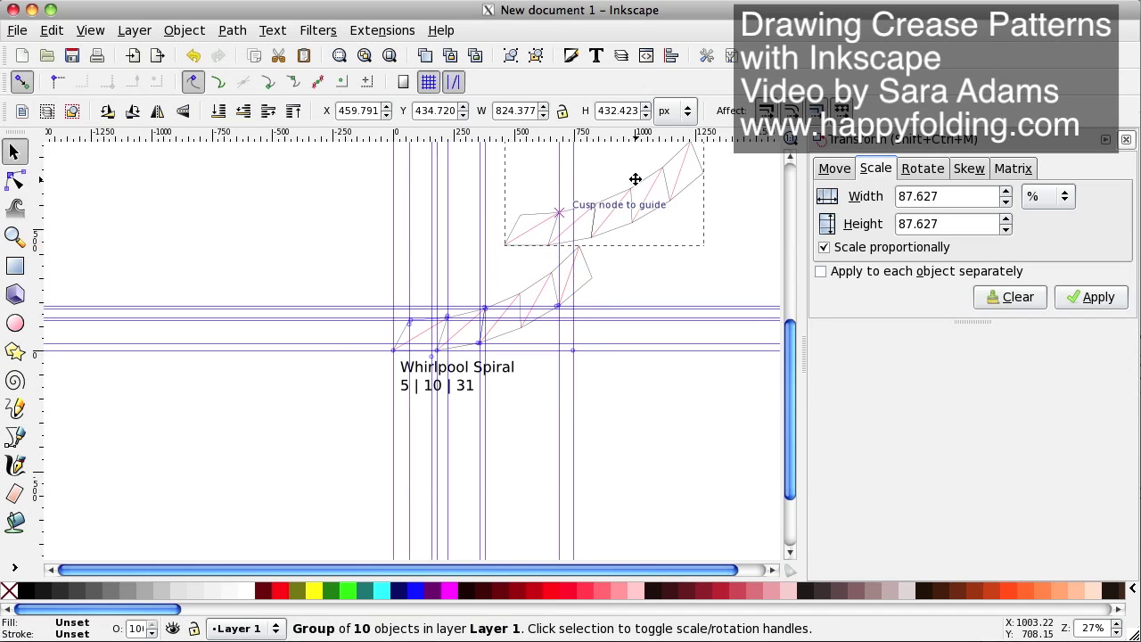
Rotate the copy 3.5°, scale it to 87.627%, and snap it onto the guides
{"action": "left_click", "coordinate": [926, 168]}
{"action": "left_click", "coordinate": [912, 198]}
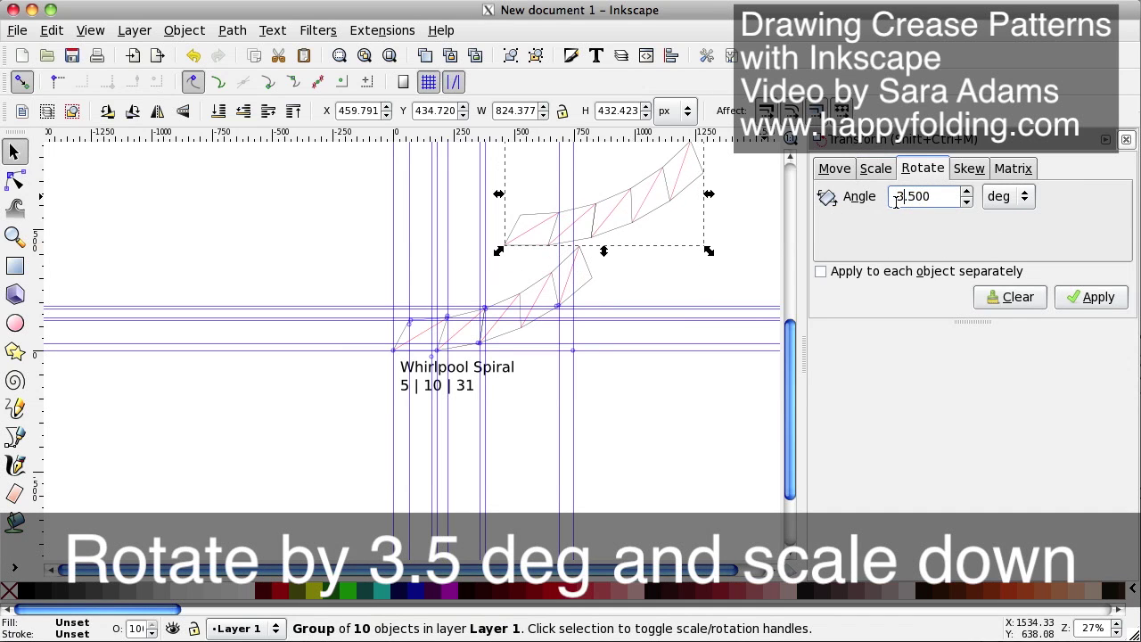
{"action": "key", "text": "BackSpace"}
{"action": "left_click", "coordinate": [1094, 297]}
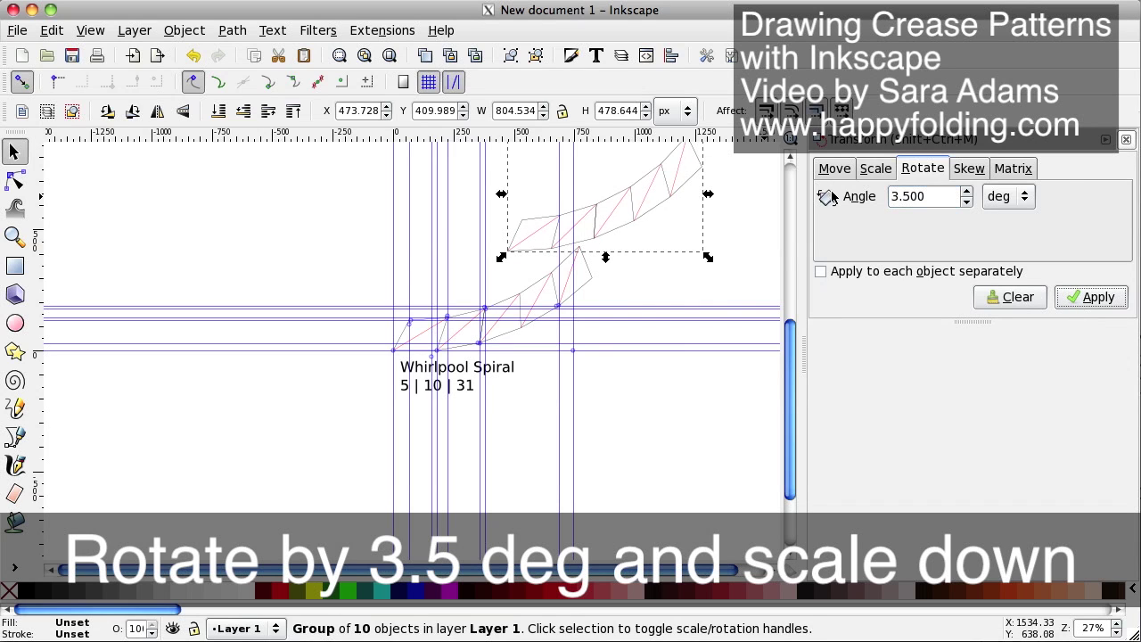
{"action": "left_click", "coordinate": [865, 171]}
{"action": "left_click", "coordinate": [1093, 297]}
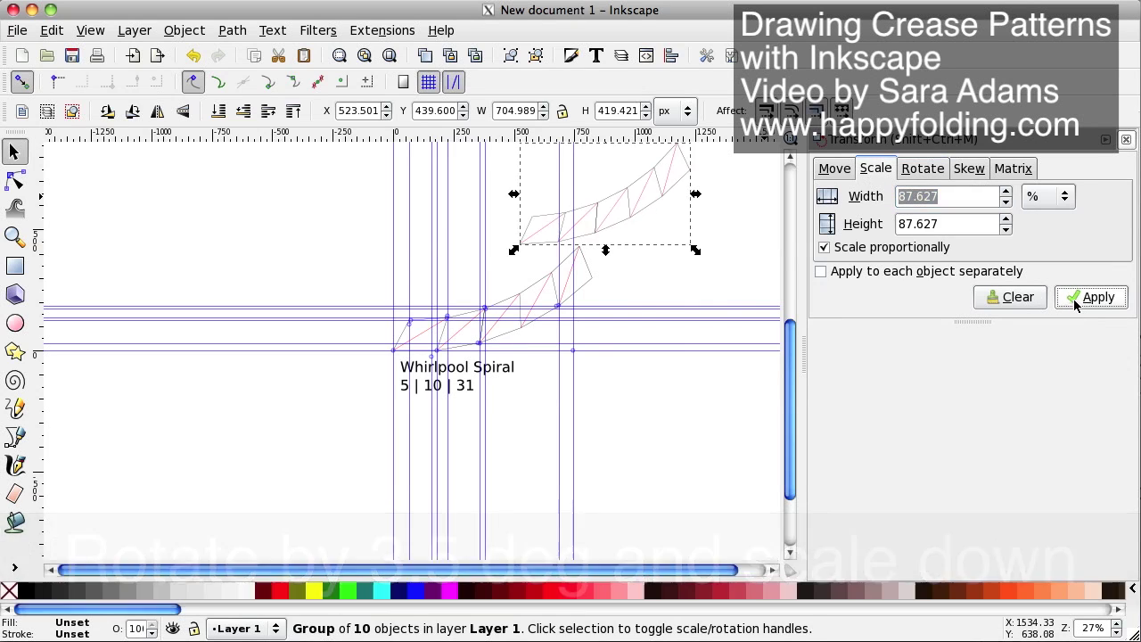
{"action": "left_click_drag", "start_coordinate": [609, 211], "coordinate": [495, 286]}
Nudge the second row down so it snaps onto the guide intersection
{"action": "scroll", "coordinate": [590, 202], "scroll_direction": "up", "scroll_amount": 5}
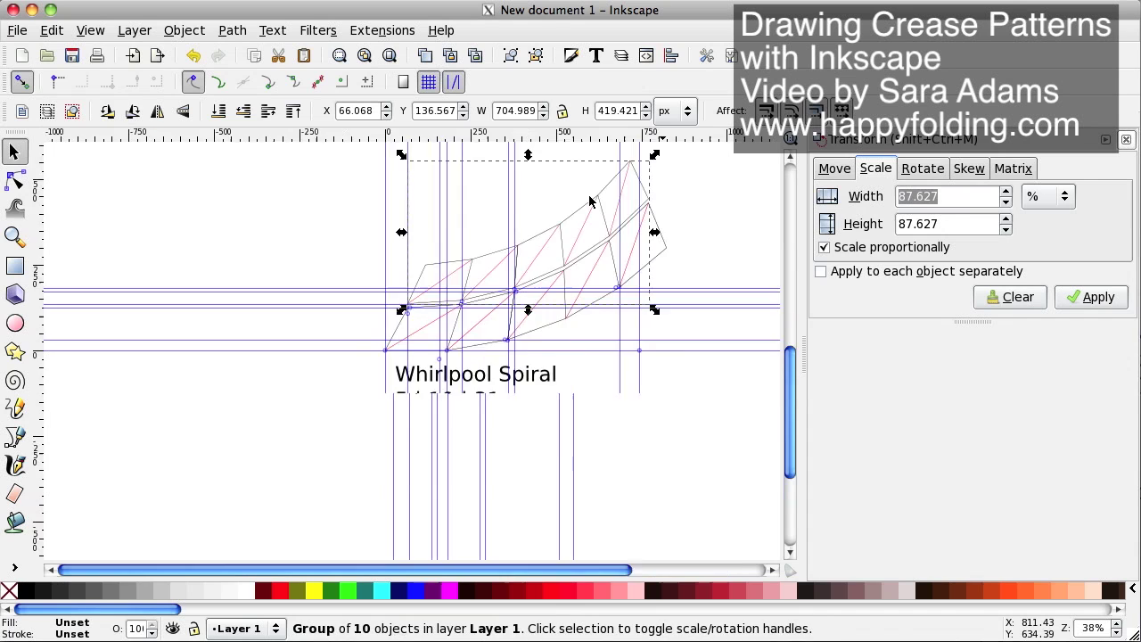
{"action": "scroll", "coordinate": [568, 327], "scroll_direction": "up", "scroll_amount": 6}
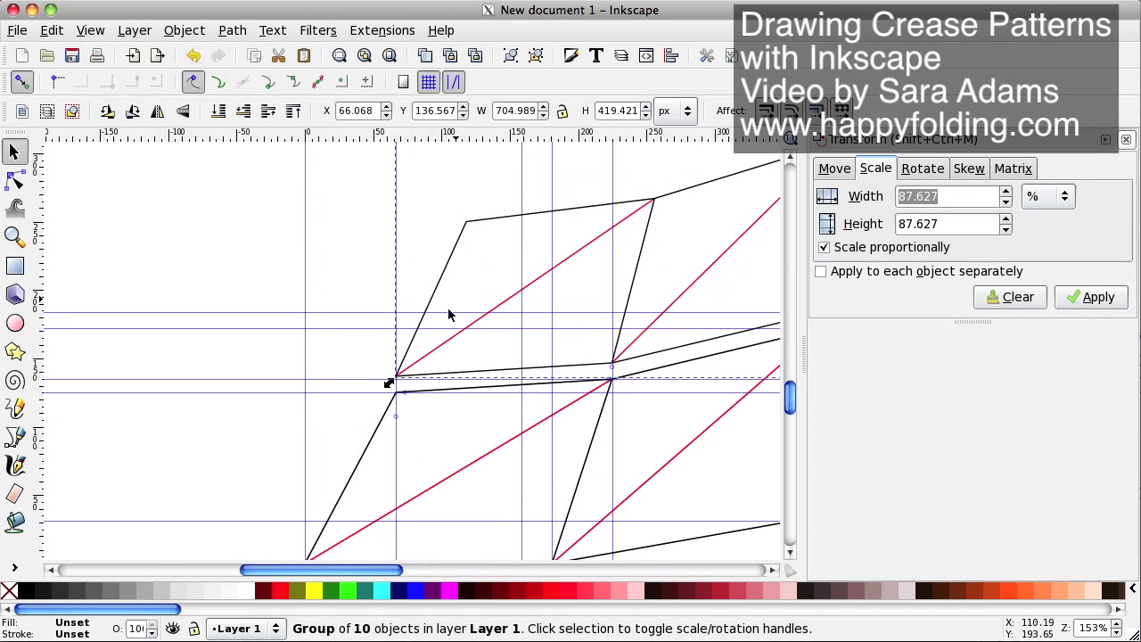
{"action": "left_click_drag", "start_coordinate": [431, 296], "coordinate": [434, 318]}
{"action": "left_click", "coordinate": [423, 230]}
Place a vertical guide at 118.01 px through the path's top corner node
{"action": "key", "text": "n"}
{"action": "left_click", "coordinate": [449, 276]}
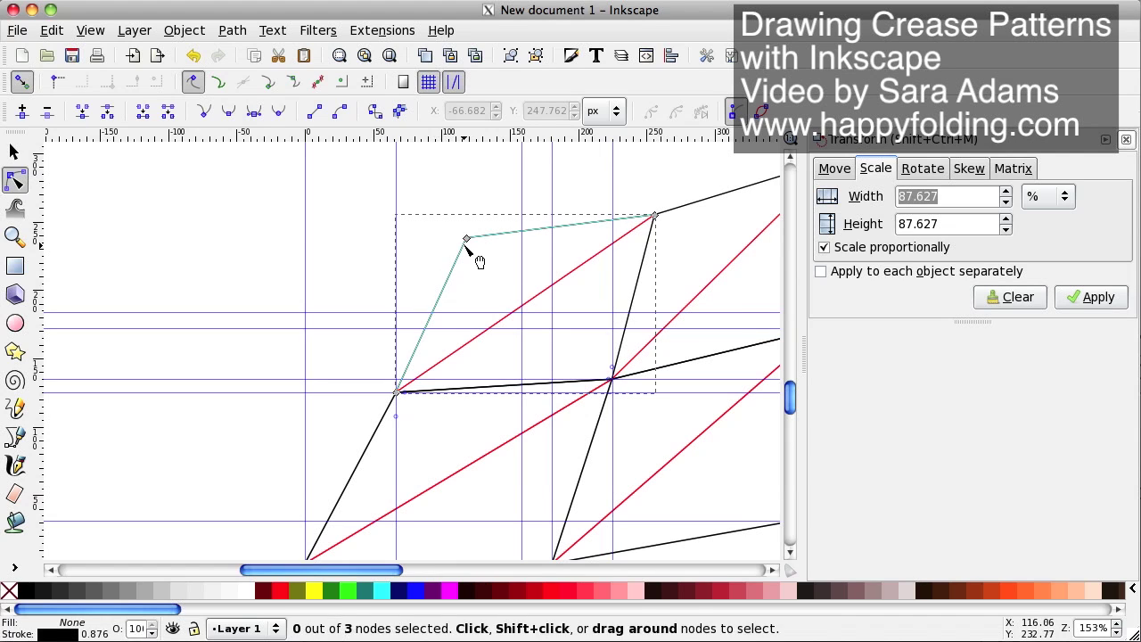
{"action": "left_click_drag", "start_coordinate": [38, 230], "coordinate": [466, 250]}
{"action": "key", "text": "shift"}
Add a horizontal guide at 238.13 px exactly through the same top node
{"action": "key", "text": "plus"}
{"action": "key", "text": "plus"}
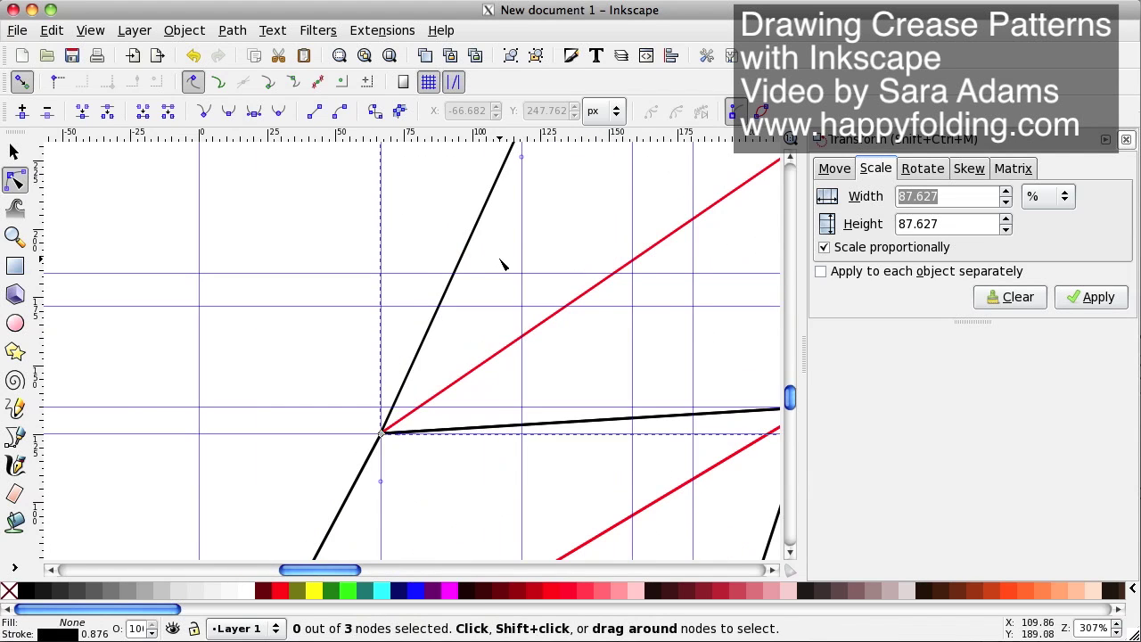
{"action": "scroll", "coordinate": [546, 305], "scroll_direction": "up", "scroll_amount": 3}
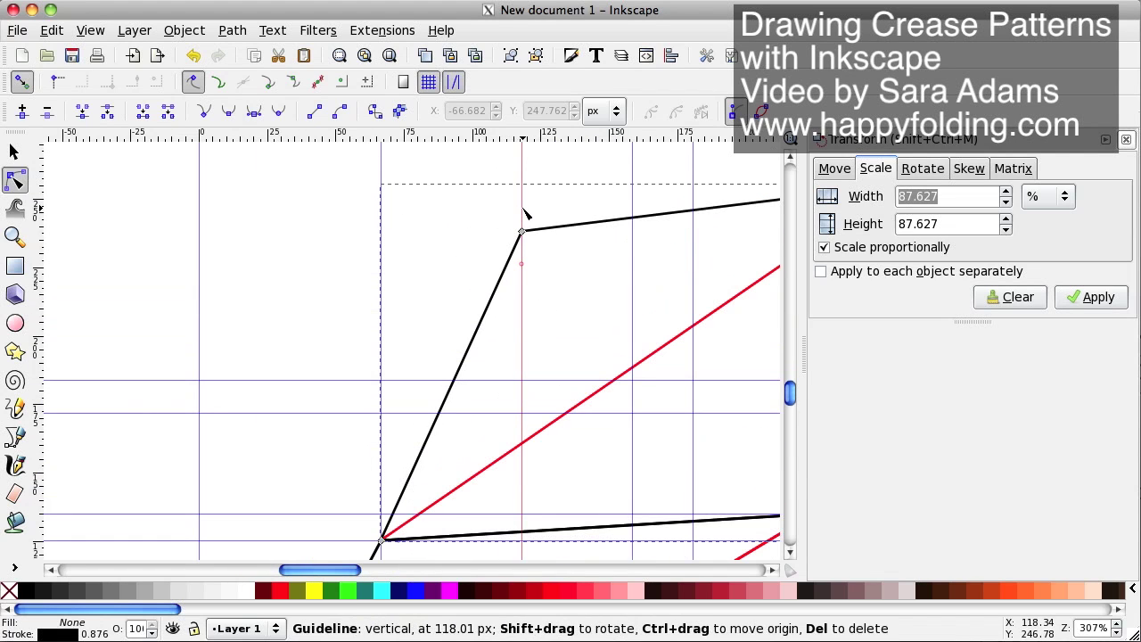
{"action": "left_click_drag", "start_coordinate": [504, 143], "coordinate": [510, 234]}
{"action": "key", "text": "plus"}
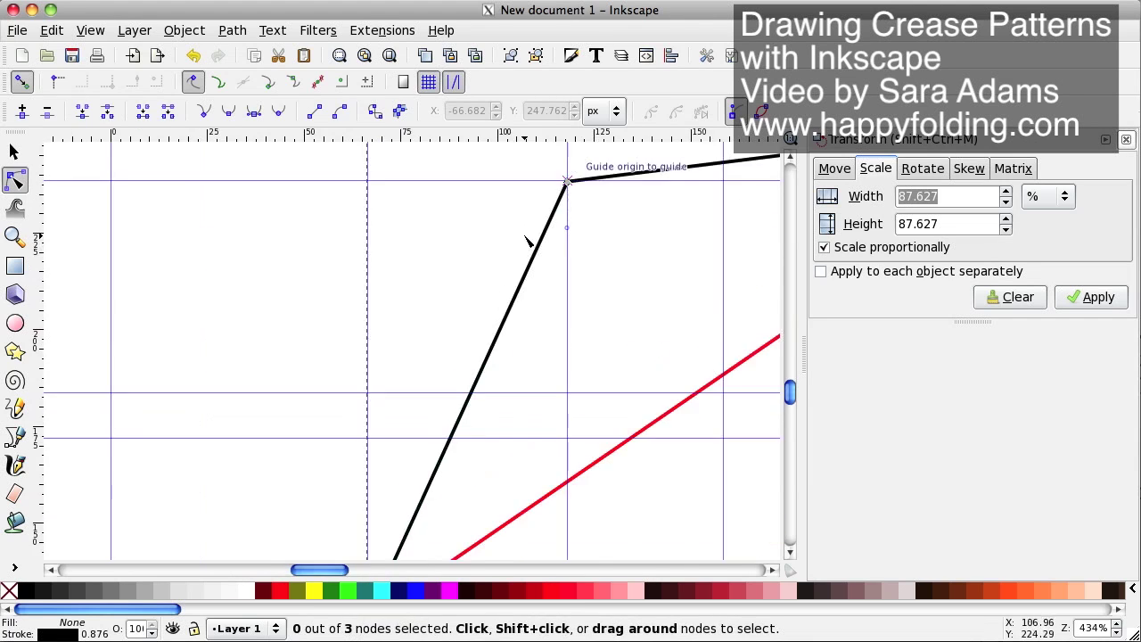
{"action": "key", "text": "plus"}
{"action": "key", "text": "plus"}
{"action": "scroll", "coordinate": [654, 271], "scroll_direction": "up", "scroll_amount": 5}
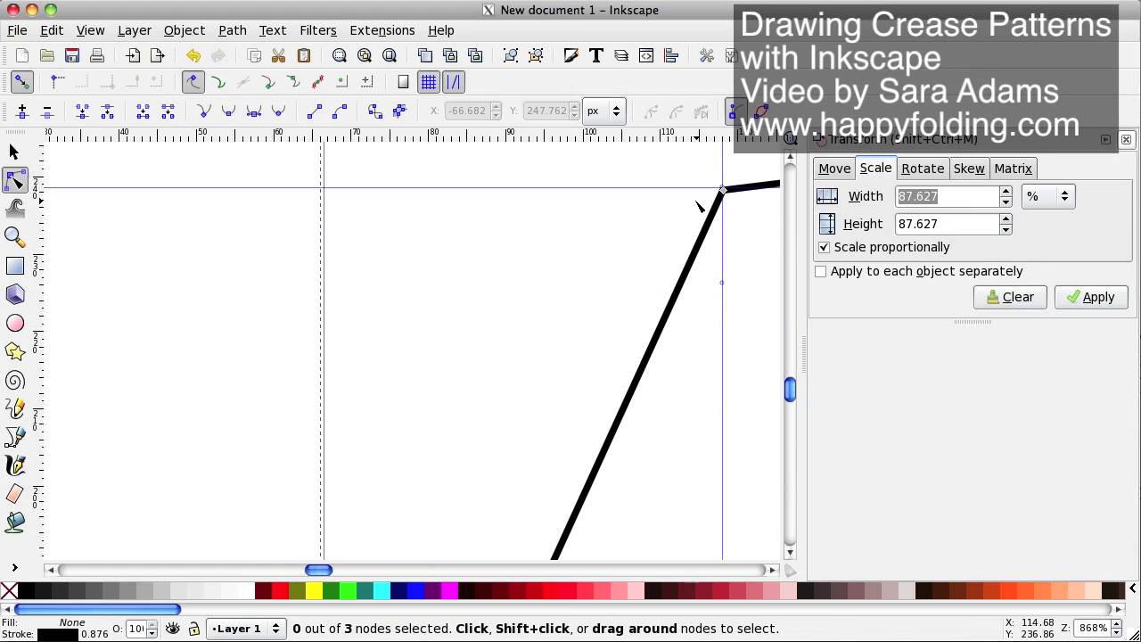
{"action": "left_click_drag", "start_coordinate": [702, 188], "coordinate": [706, 190]}
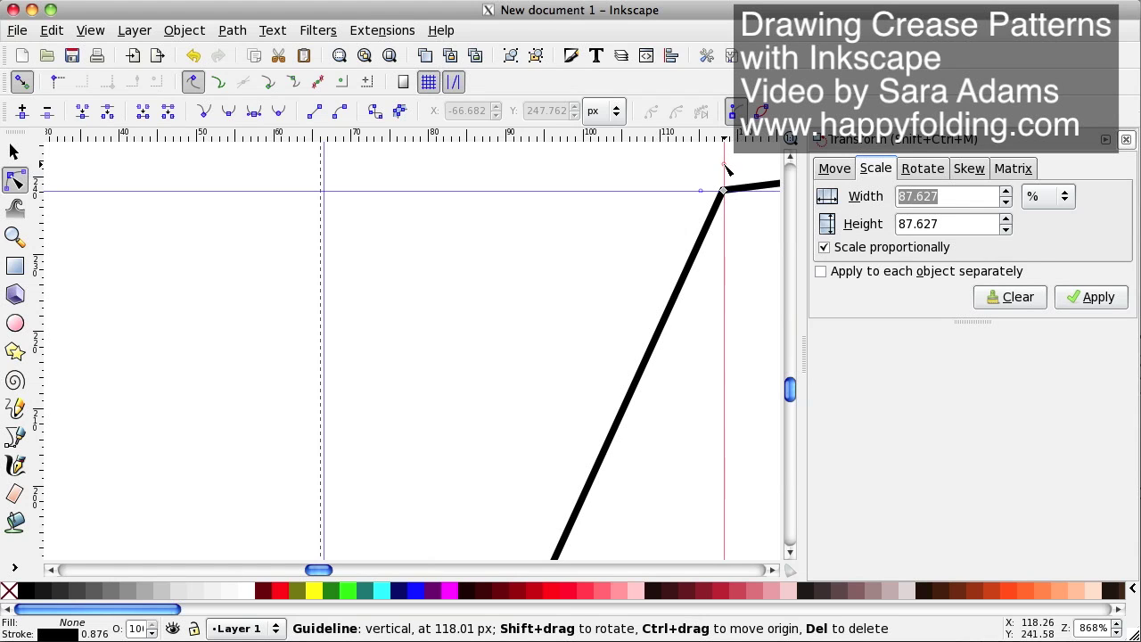
{"action": "key", "text": "minus"}
{"action": "key", "text": "minus"}
{"action": "key", "text": "minus"}
{"action": "key", "text": "minus"}
{"action": "key", "text": "minus"}
{"action": "key", "text": "minus"}
{"action": "key", "text": "minus"}
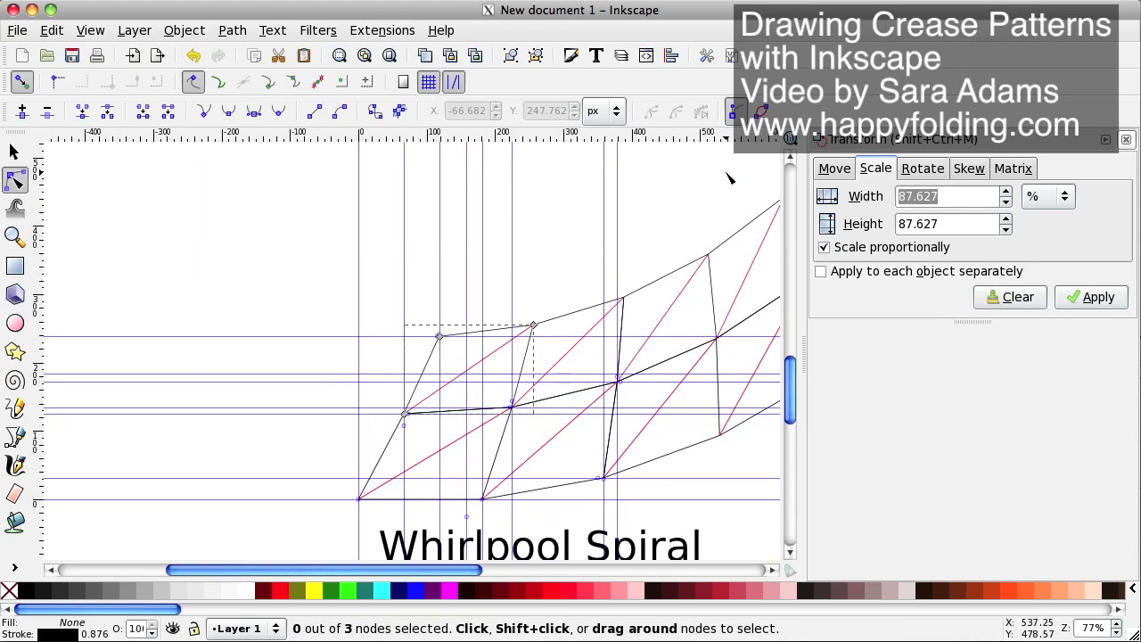
{"action": "key", "text": "minus"}
{"action": "left_click", "coordinate": [14, 152]}
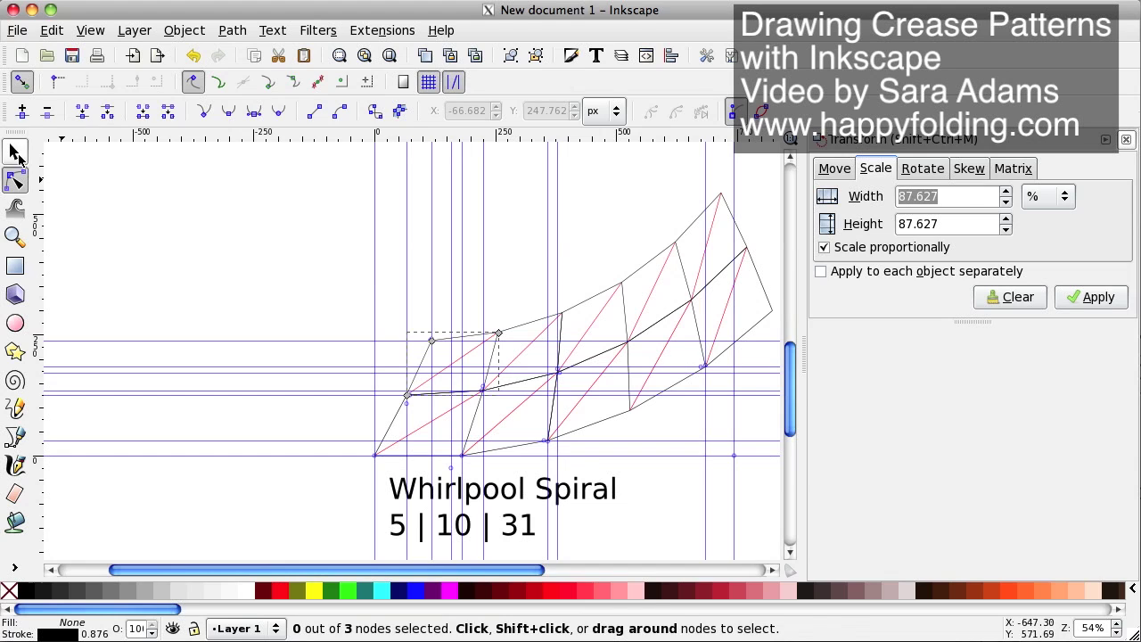
Duplicate the newest row, scale it 87.627%, rotate it 3.5°, and snap it onto the guide crossing
{"action": "left_click", "coordinate": [627, 282]}
{"action": "right_click", "coordinate": [626, 283]}
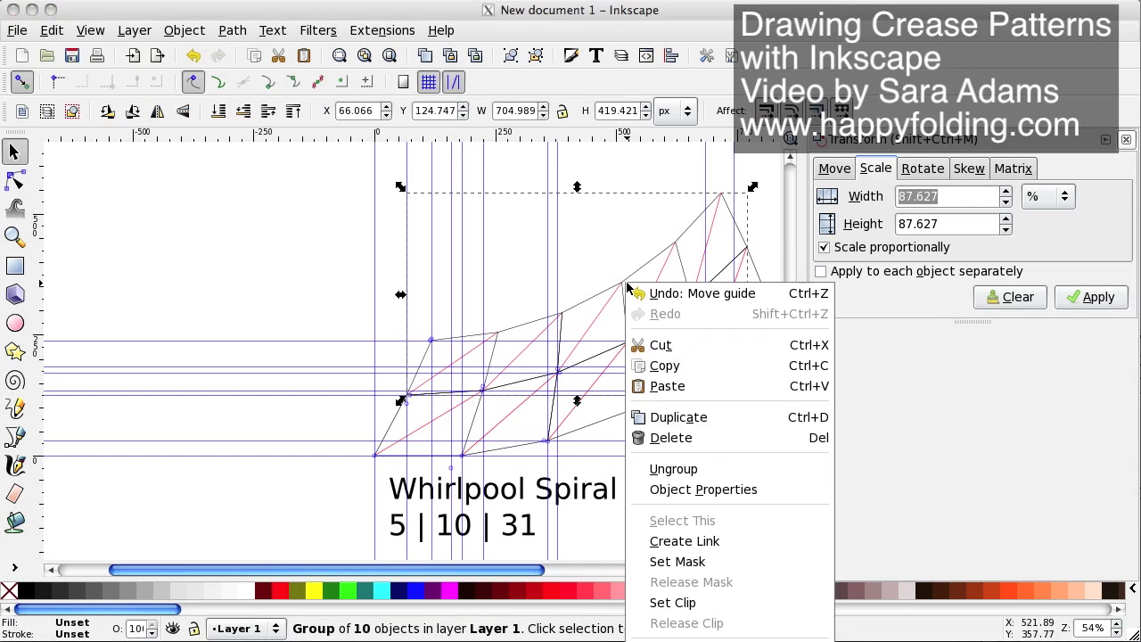
{"action": "left_click", "coordinate": [678, 426]}
{"action": "left_click_drag", "start_coordinate": [603, 306], "coordinate": [598, 200]}
{"action": "left_click", "coordinate": [1077, 303]}
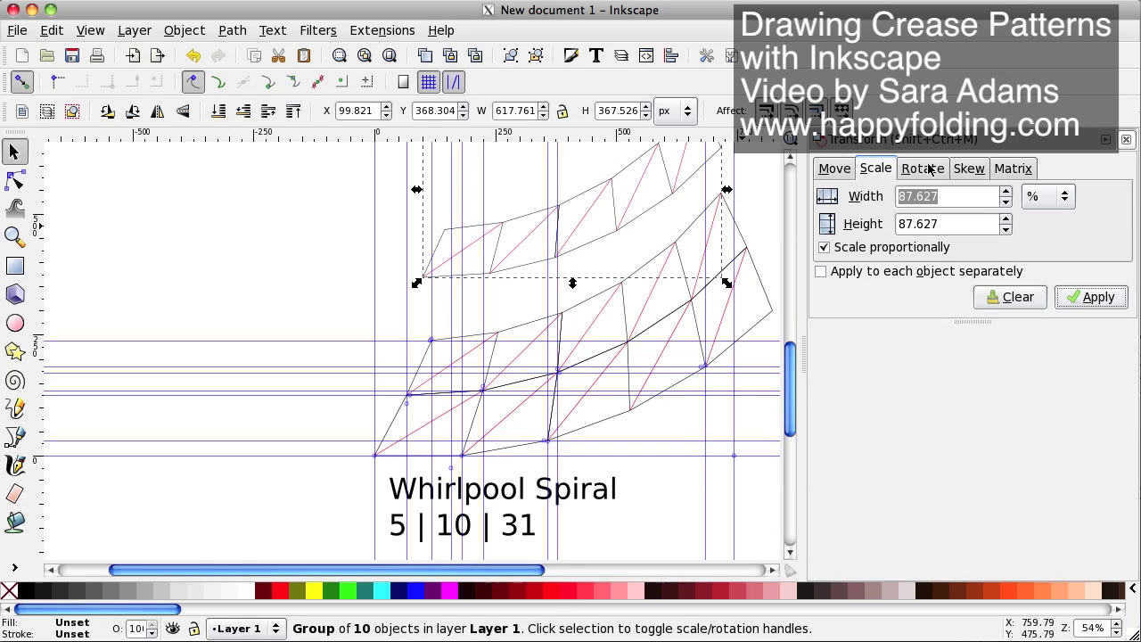
{"action": "left_click", "coordinate": [925, 169]}
{"action": "left_click", "coordinate": [1094, 303]}
{"action": "left_click", "coordinate": [1093, 303]}
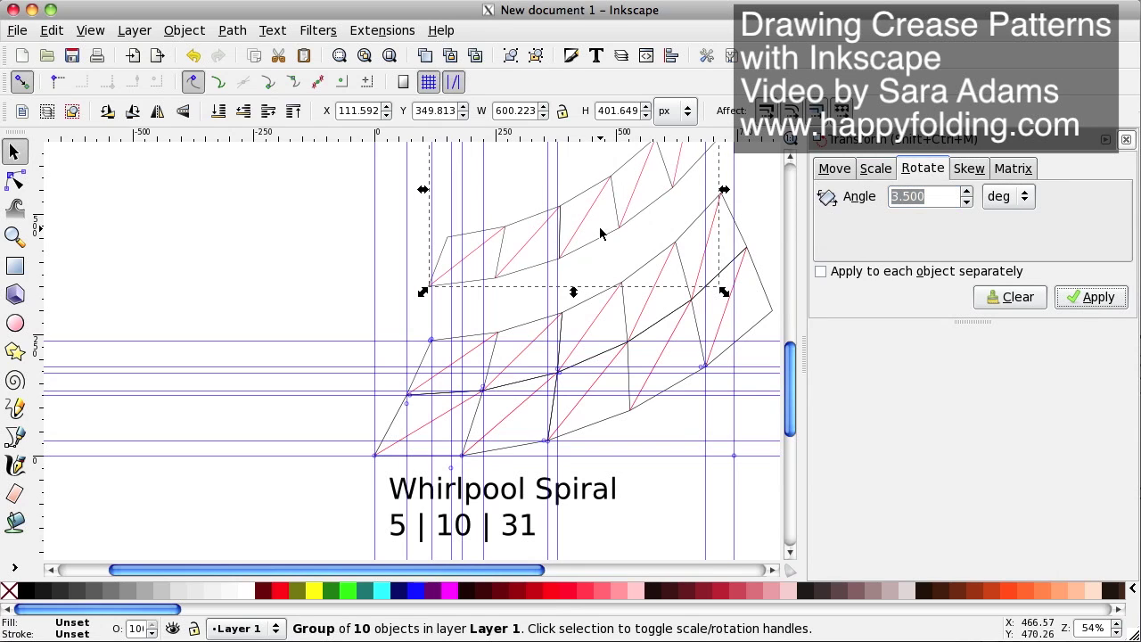
{"action": "left_click_drag", "start_coordinate": [617, 225], "coordinate": [622, 284]}
{"action": "left_click", "coordinate": [594, 195]}
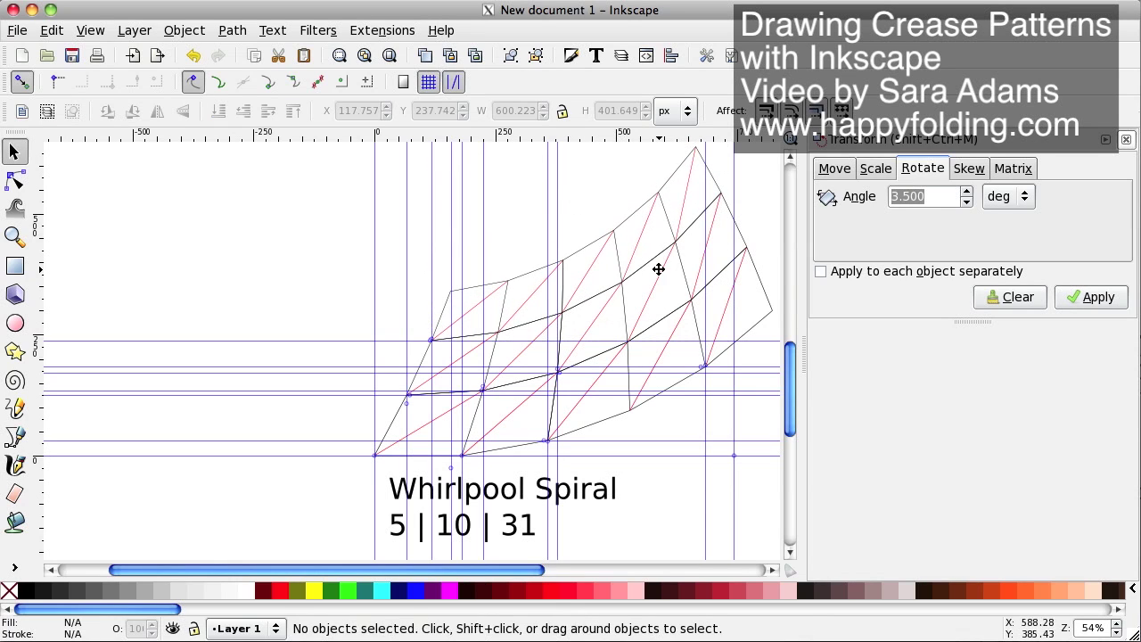
Move the vertical guide and add a horizontal guide onto the third row's top corner node
{"action": "scroll", "coordinate": [599, 286], "scroll_direction": "up", "scroll_amount": 2}
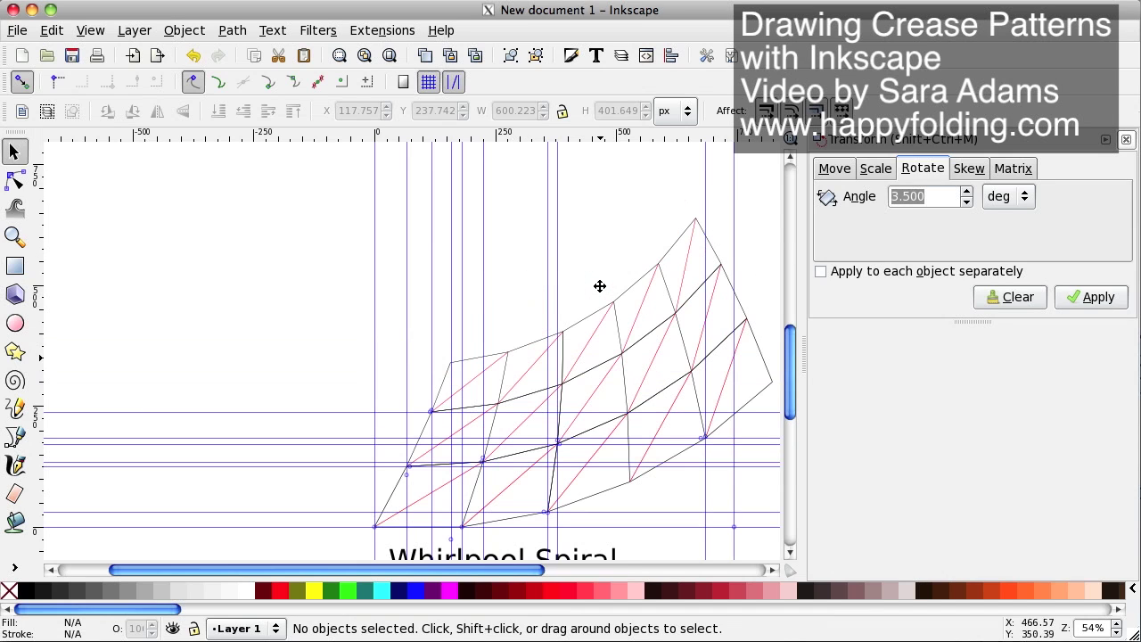
{"action": "scroll", "coordinate": [605, 291], "scroll_direction": "down", "scroll_amount": 1}
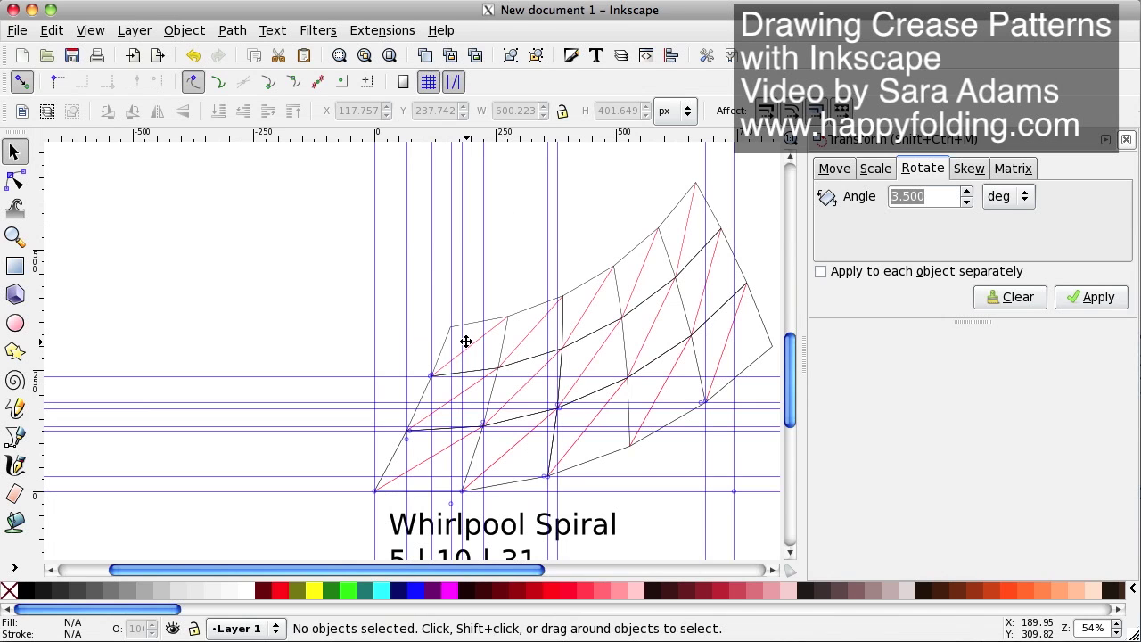
{"action": "key", "text": "plus"}
{"action": "key", "text": "plus"}
{"action": "key", "text": "plus"}
{"action": "key", "text": "plus"}
{"action": "key", "text": "plus"}
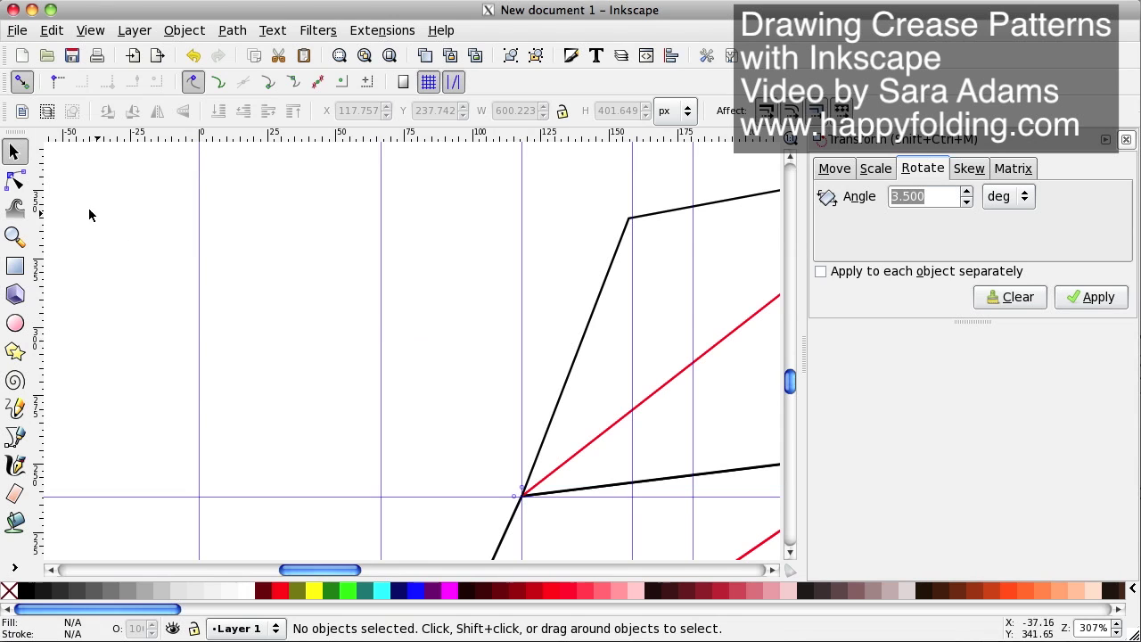
{"action": "left_click", "coordinate": [14, 180]}
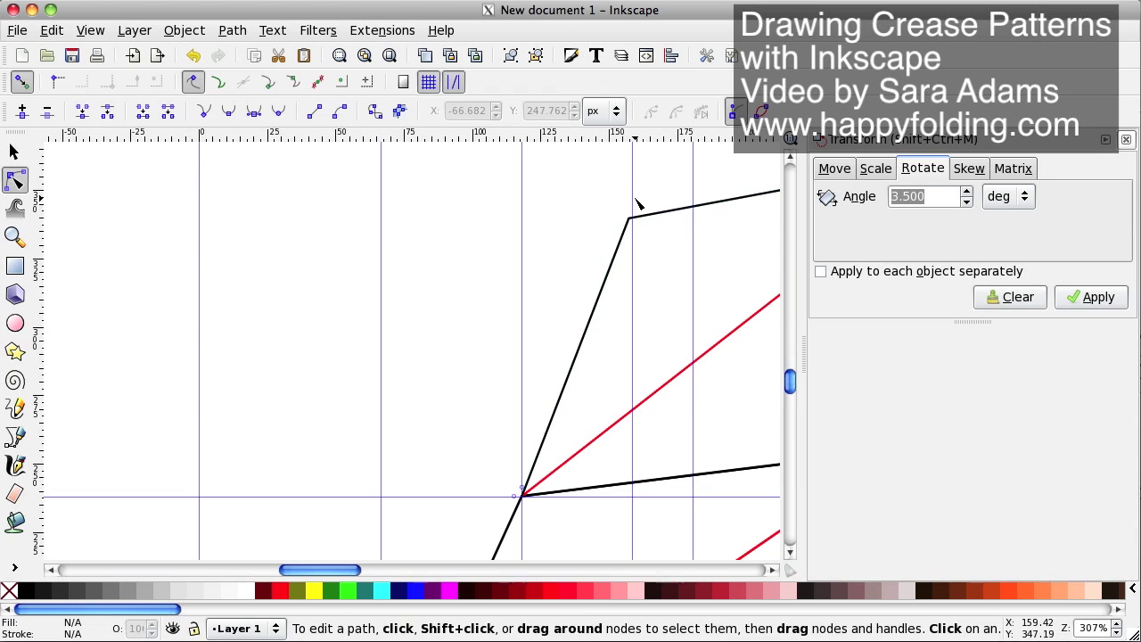
{"action": "key", "text": "plus"}
{"action": "key", "text": "plus"}
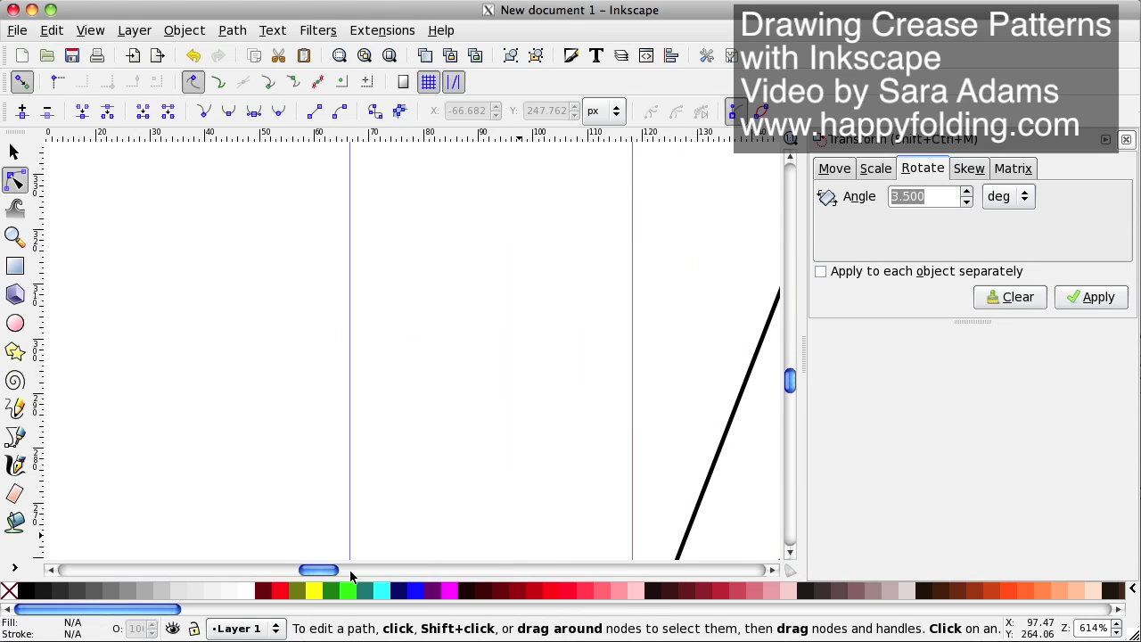
{"action": "scroll", "coordinate": [343, 570], "scroll_direction": "right", "scroll_amount": 10}
{"action": "scroll", "coordinate": [495, 411], "scroll_direction": "up", "scroll_amount": 4}
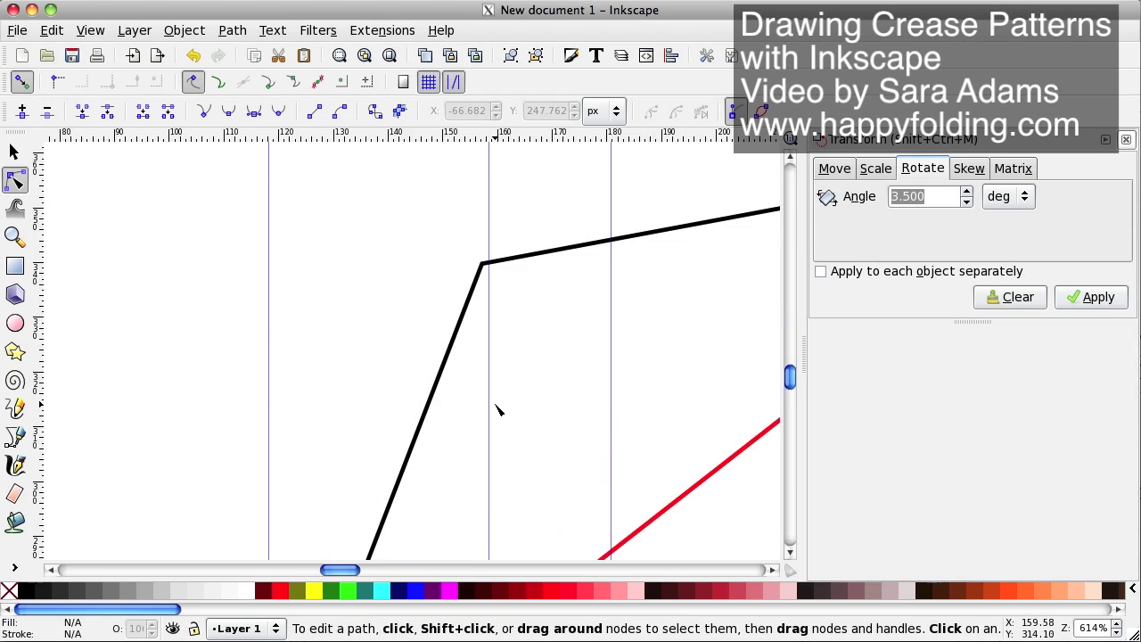
{"action": "left_click", "coordinate": [475, 280]}
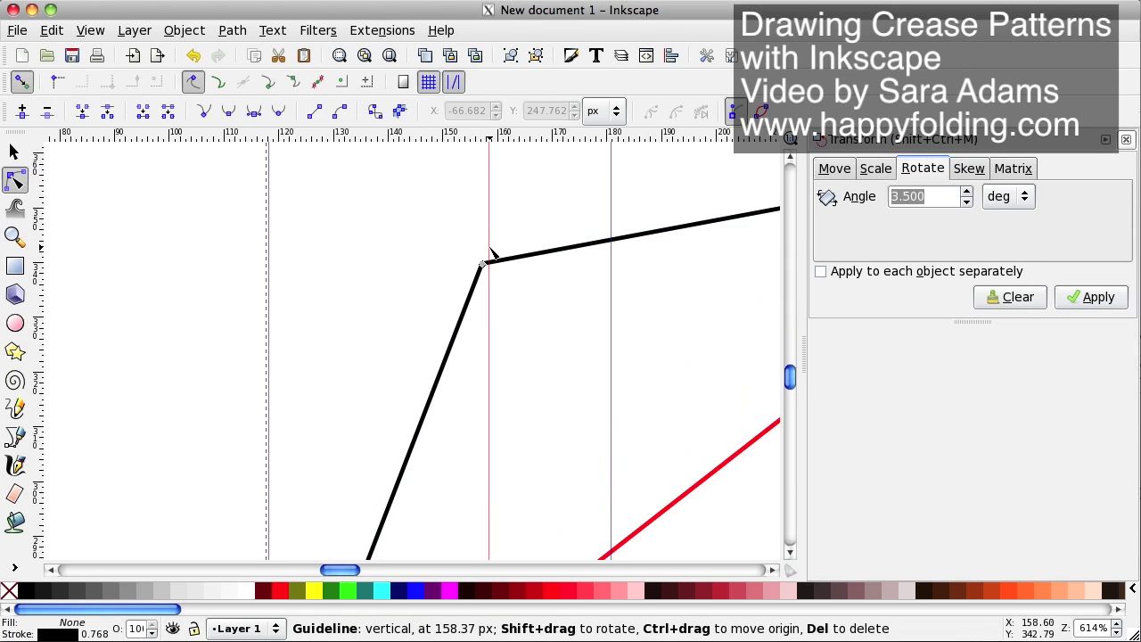
{"action": "left_click_drag", "start_coordinate": [490, 252], "coordinate": [483, 255]}
{"action": "left_click_drag", "start_coordinate": [523, 134], "coordinate": [519, 266]}
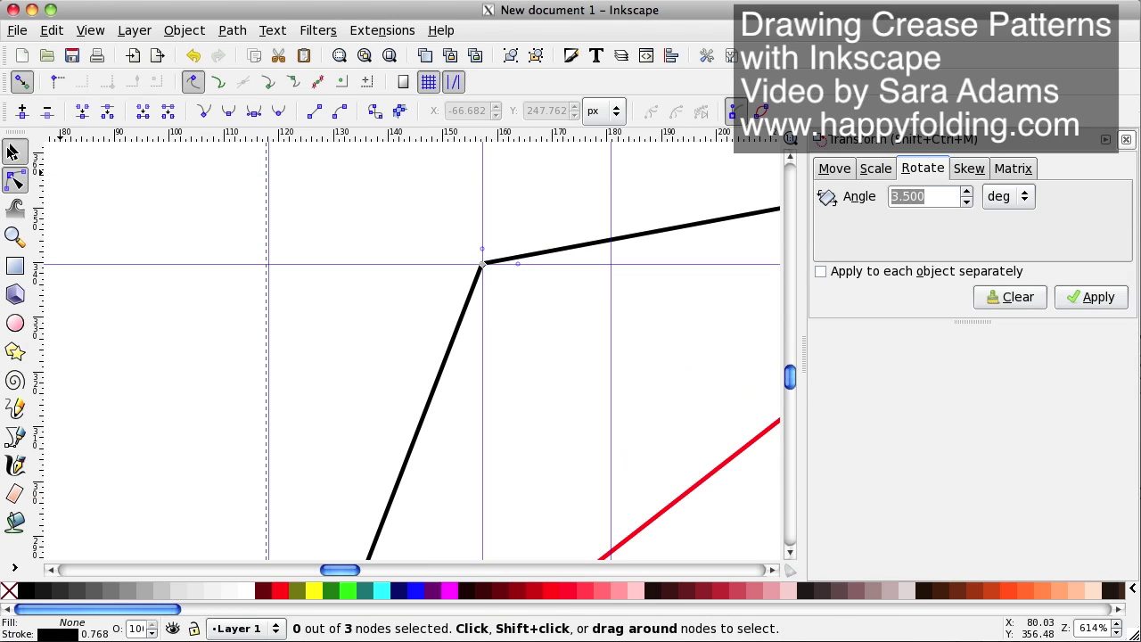
Select all three rows of the pattern
{"action": "left_click", "coordinate": [11, 154]}
{"action": "left_click", "coordinate": [374, 222]}
{"action": "key", "text": "minus"}
{"action": "key", "text": "minus"}
{"action": "key", "text": "minus"}
{"action": "key", "text": "minus"}
{"action": "left_click_drag", "start_coordinate": [301, 179], "coordinate": [740, 473]}
Duplicate the three selected rows and move the copy up and left
{"action": "right_click", "coordinate": [559, 377]}
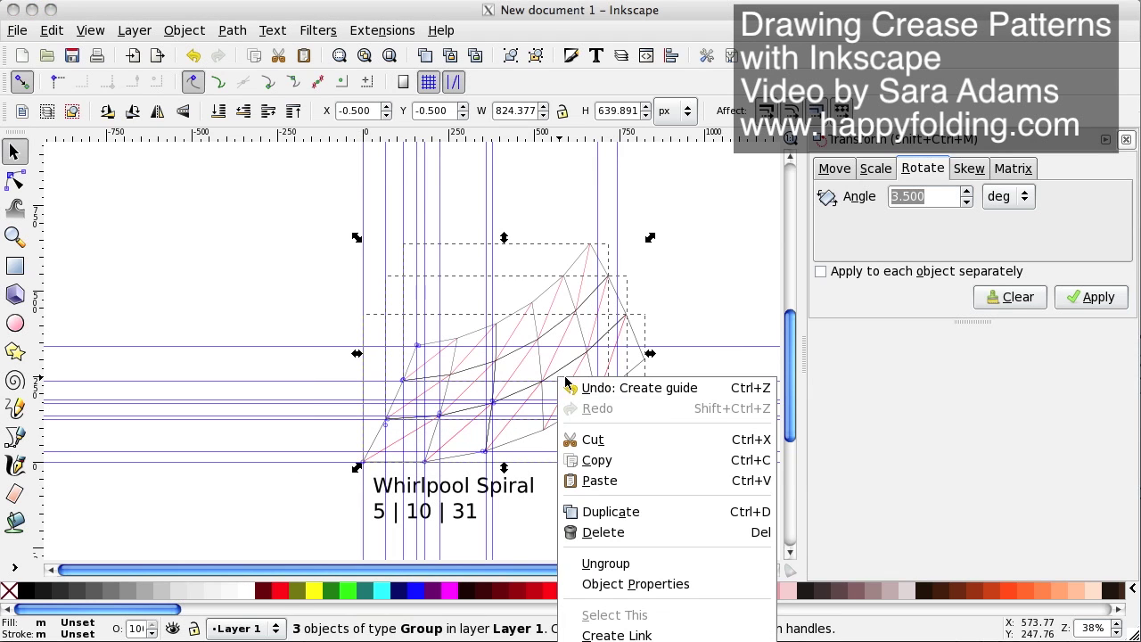
{"action": "left_click", "coordinate": [632, 509]}
{"action": "key", "text": "bracketleft"}
{"action": "left_click_drag", "start_coordinate": [578, 283], "coordinate": [534, 132]}
Rotate the copied rows 3.5°, shrink them to 87.627%, and snap them onto the guide crossing
{"action": "left_click", "coordinate": [1081, 298]}
{"action": "left_click", "coordinate": [1080, 298]}
{"action": "left_click", "coordinate": [1081, 299]}
{"action": "left_click", "coordinate": [875, 169]}
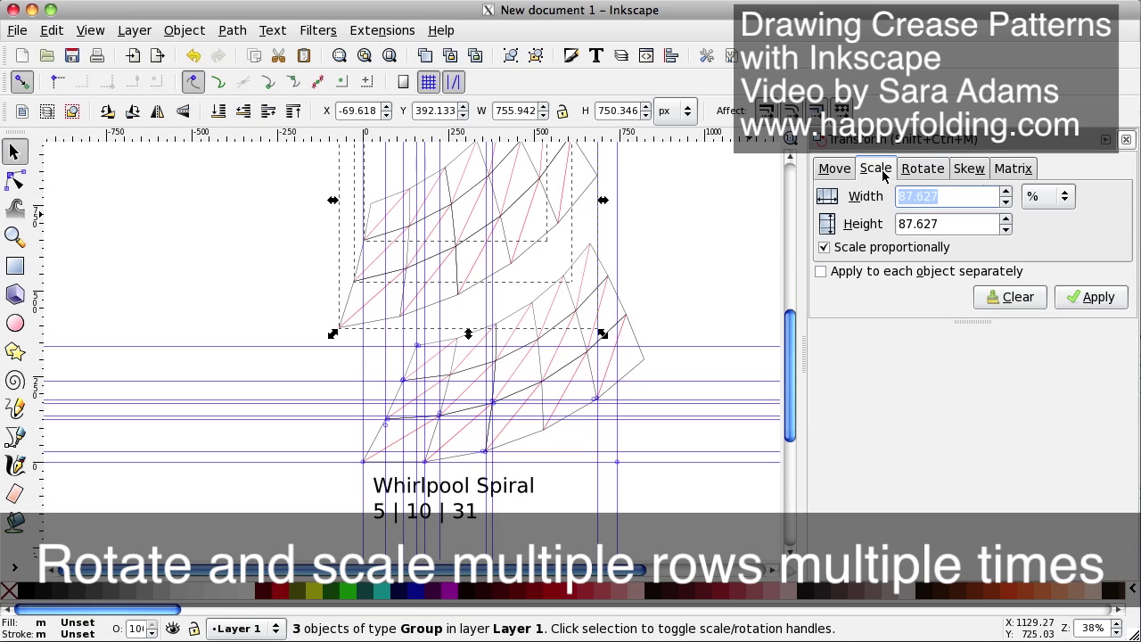
{"action": "left_click", "coordinate": [1096, 298]}
{"action": "left_click", "coordinate": [1097, 298]}
{"action": "left_click", "coordinate": [1097, 298]}
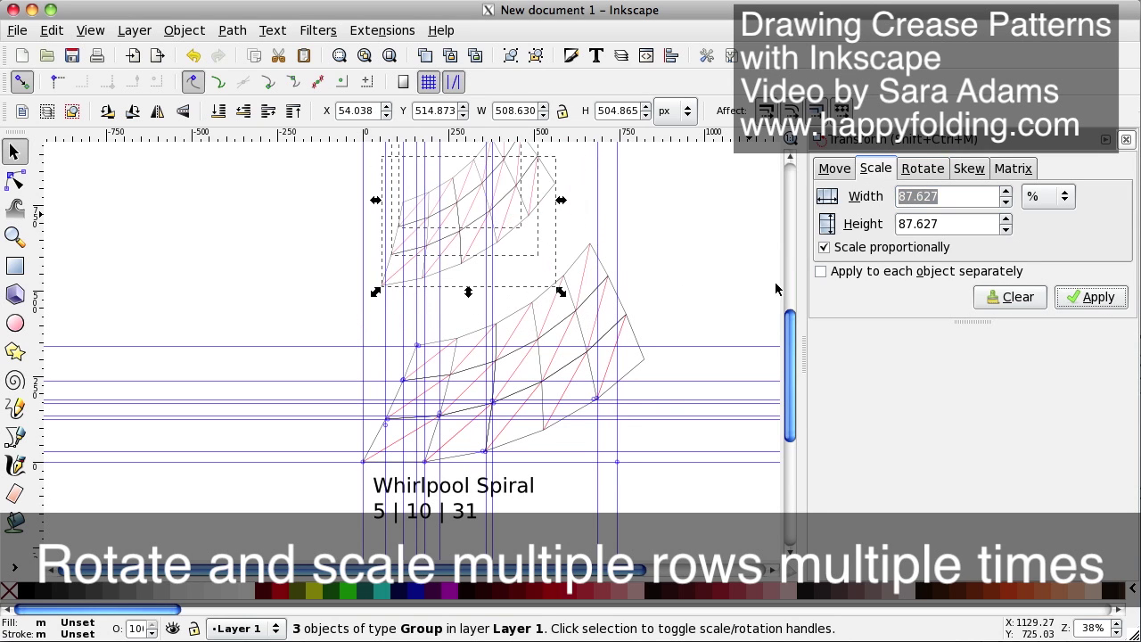
{"action": "left_click_drag", "start_coordinate": [482, 218], "coordinate": [514, 286]}
{"action": "key", "text": "plus"}
{"action": "key", "text": "plus"}
{"action": "key", "text": "plus"}
{"action": "key", "text": "plus"}
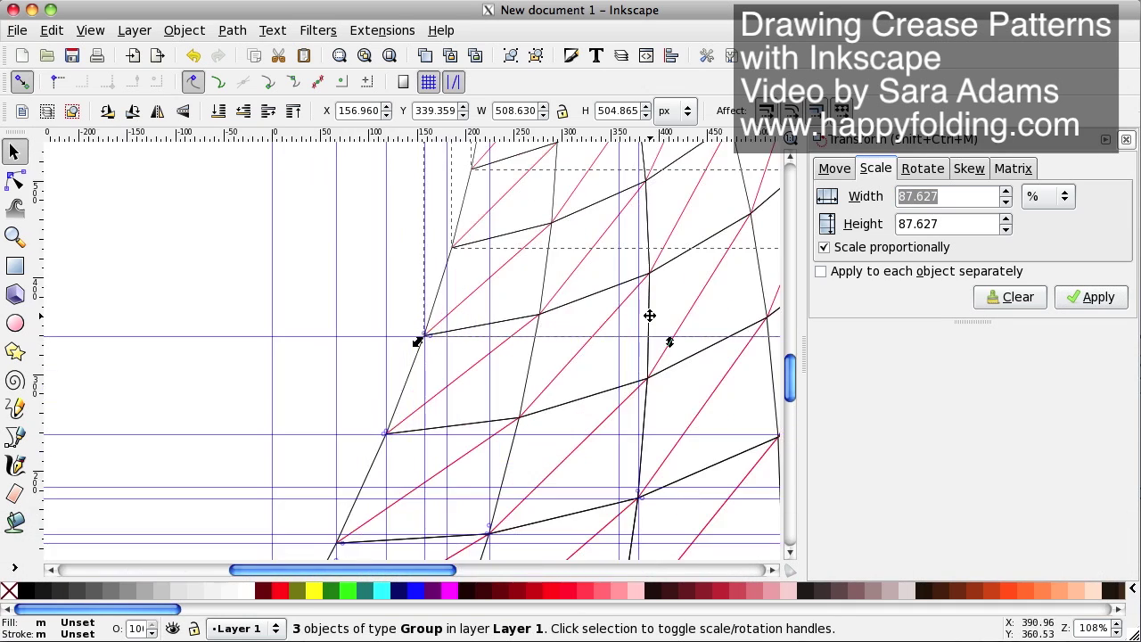
{"action": "left_click", "coordinate": [351, 273]}
{"action": "key", "text": "minus"}
{"action": "key", "text": "minus"}
{"action": "key", "text": "minus"}
{"action": "key", "text": "minus"}
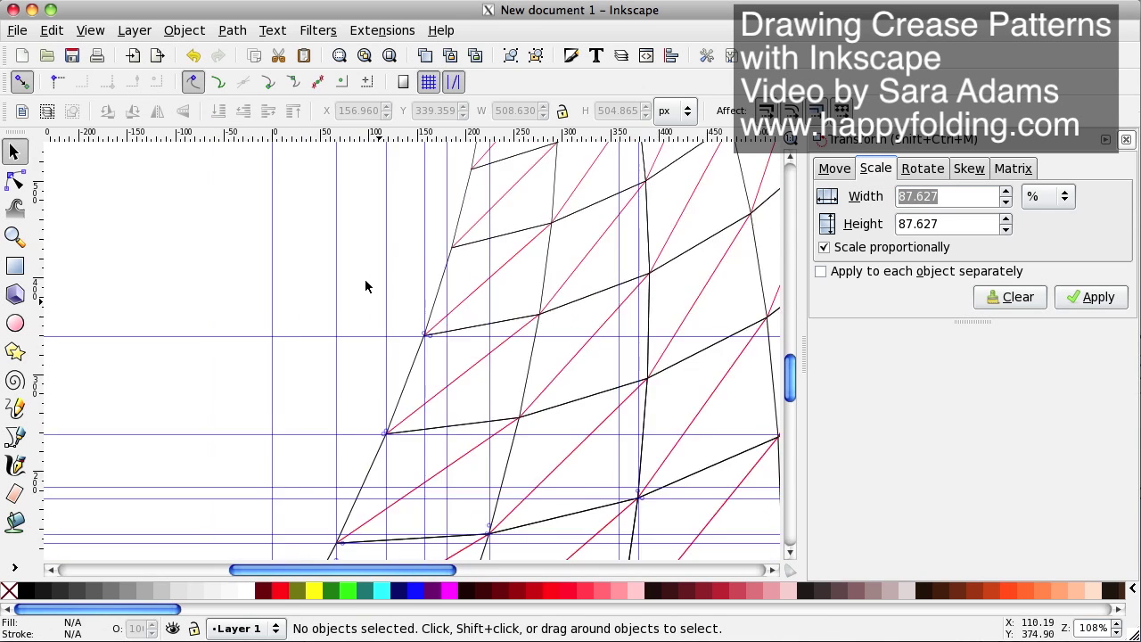
Add a horizontal guide and move the vertical guide onto the top row's outer corner node
{"action": "key", "text": "minus"}
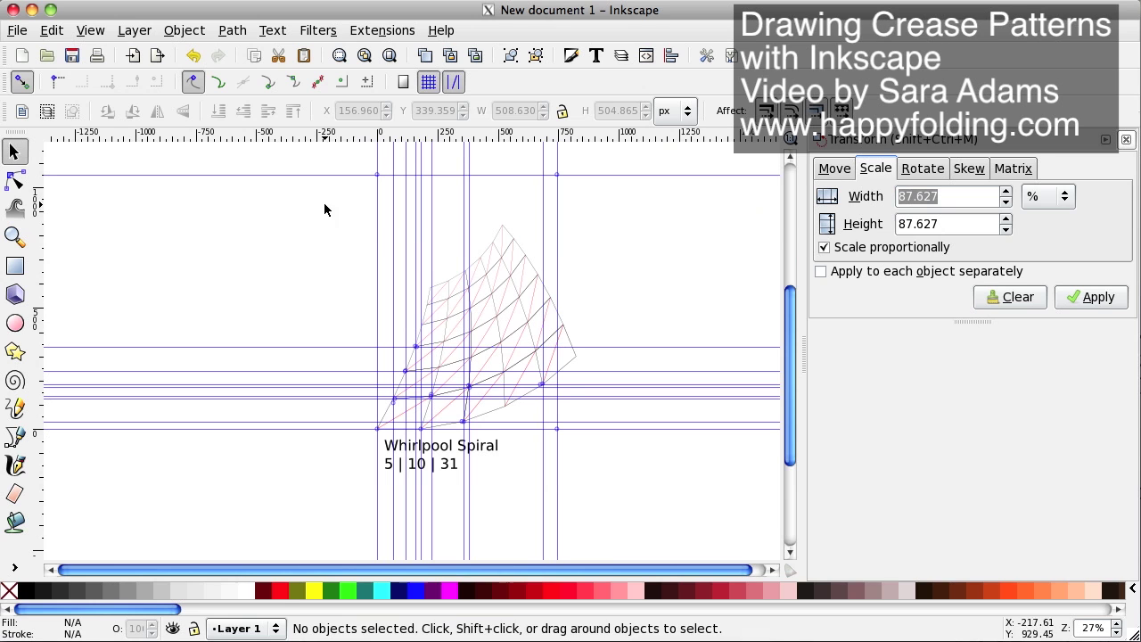
{"action": "key", "text": "plus"}
{"action": "key", "text": "plus"}
{"action": "key", "text": "plus"}
{"action": "key", "text": "plus"}
{"action": "key", "text": "plus"}
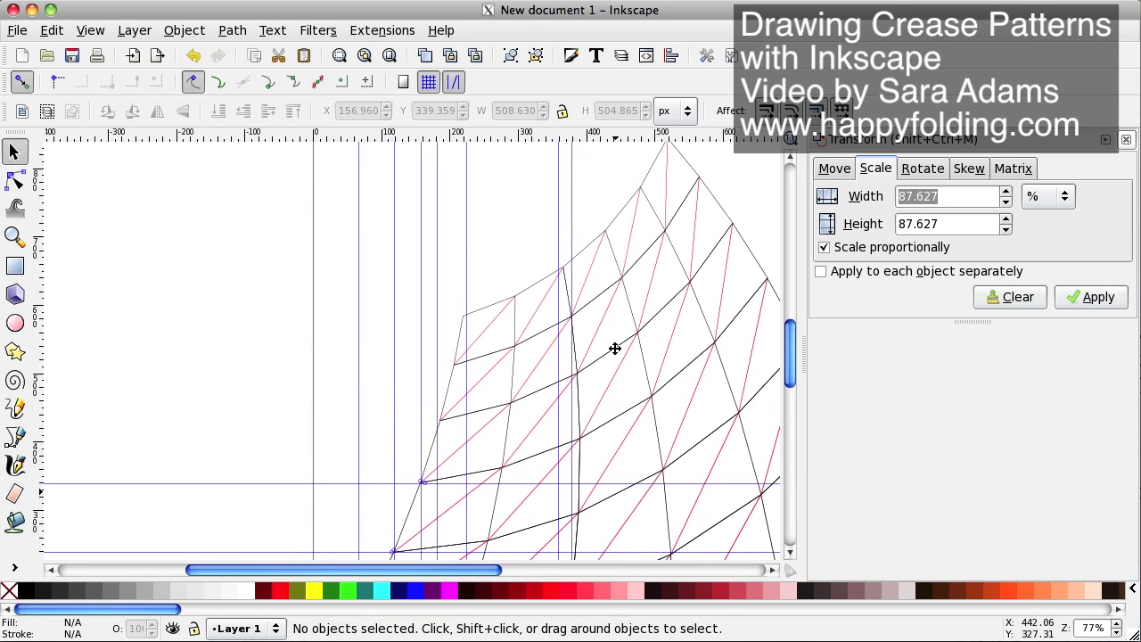
{"action": "key", "text": "plus"}
{"action": "key", "text": "plus"}
{"action": "left_click", "coordinate": [636, 203]}
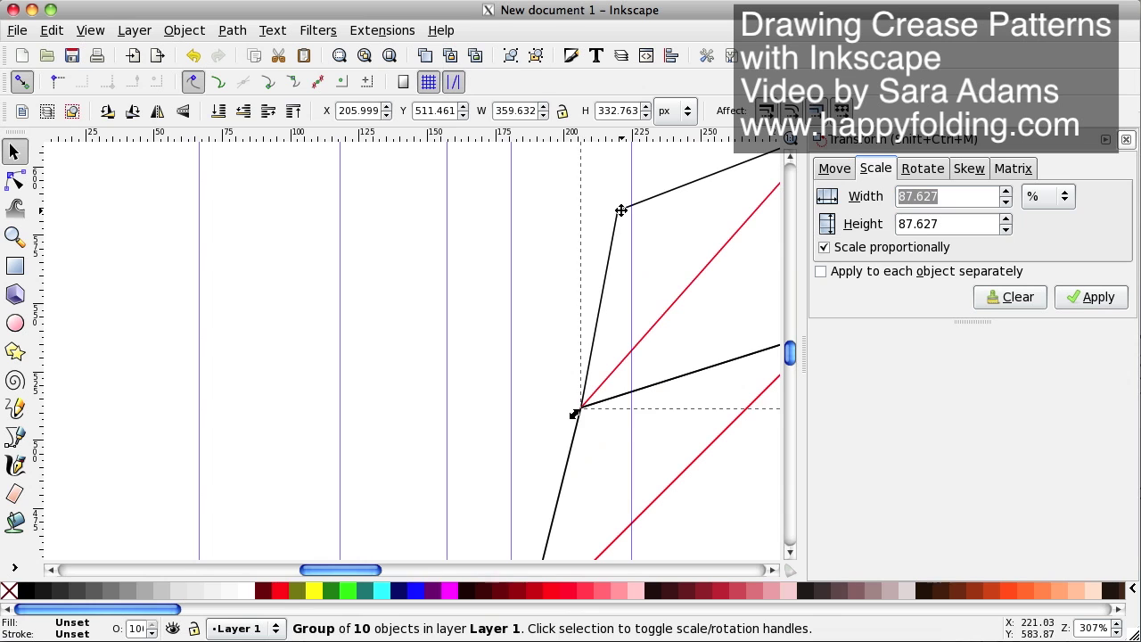
{"action": "key", "text": "plus"}
{"action": "scroll", "coordinate": [374, 540], "scroll_direction": "right", "scroll_amount": 5}
{"action": "key", "text": "plus"}
{"action": "key", "text": "plus"}
{"action": "key", "text": "plus"}
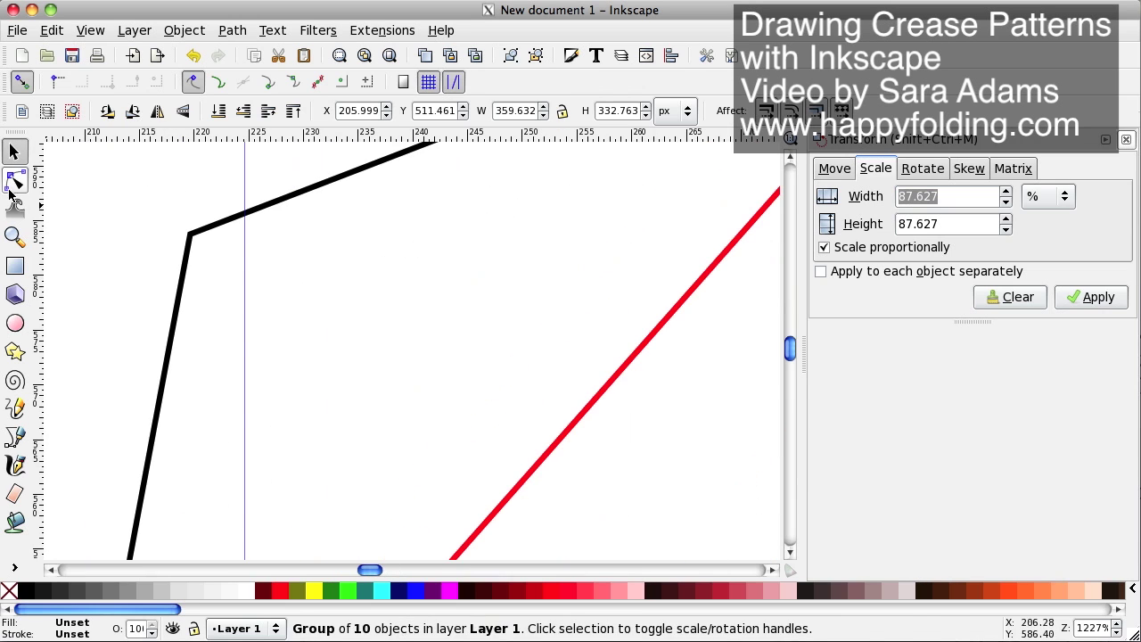
{"action": "left_click", "coordinate": [15, 181]}
{"action": "left_click", "coordinate": [191, 239]}
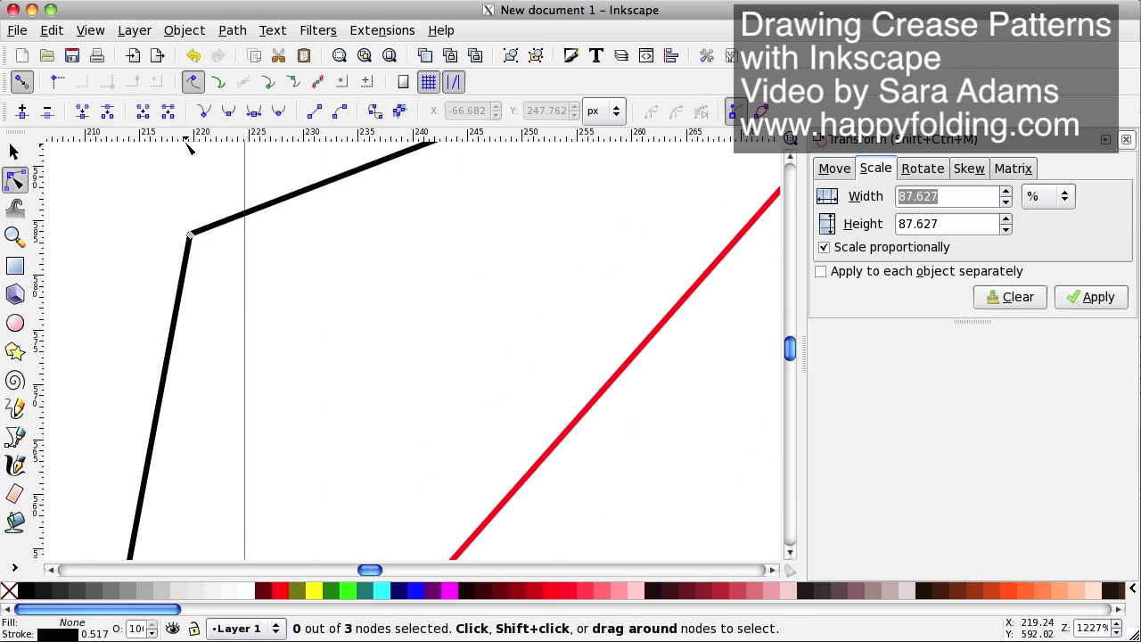
{"action": "left_click_drag", "start_coordinate": [186, 137], "coordinate": [203, 235]}
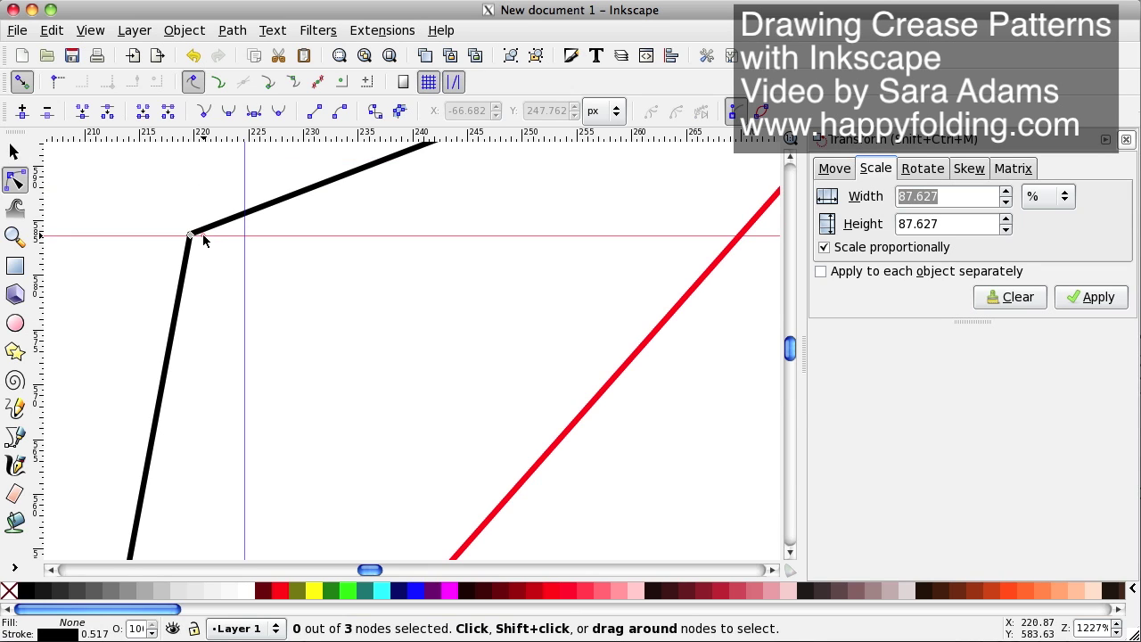
{"action": "left_click_drag", "start_coordinate": [246, 191], "coordinate": [192, 192]}
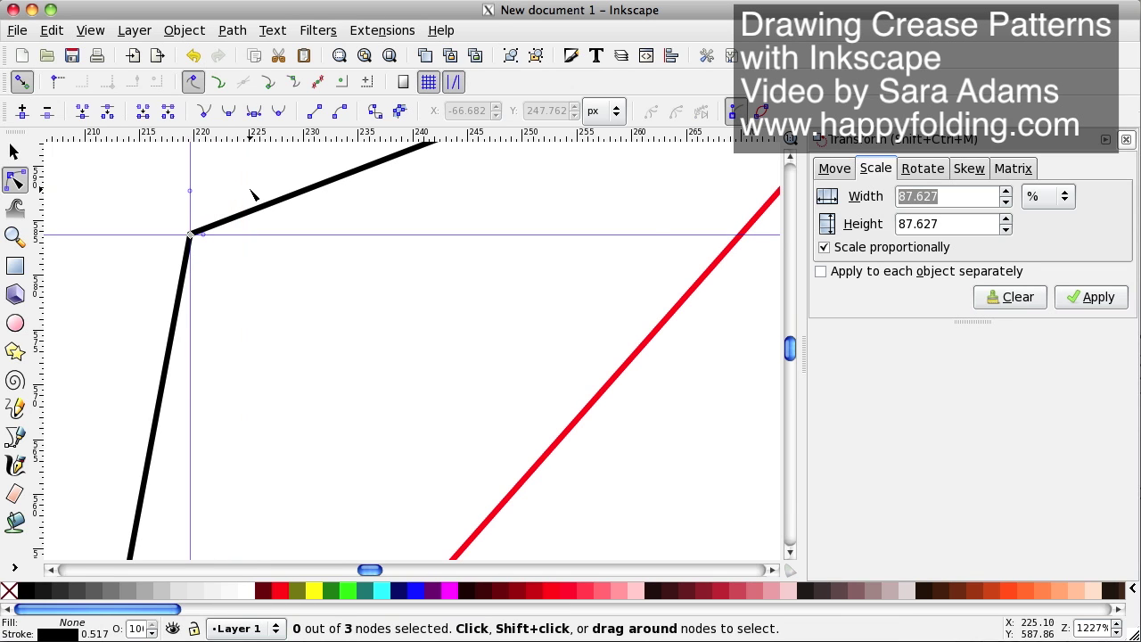
Select the entire crease pattern
{"action": "key", "text": "minus"}
{"action": "key", "text": "minus"}
{"action": "key", "text": "minus"}
{"action": "key", "text": "minus"}
{"action": "key", "text": "minus"}
{"action": "key", "text": "minus"}
{"action": "key", "text": "minus"}
{"action": "key", "text": "minus"}
{"action": "key", "text": "minus"}
{"action": "key", "text": "minus"}
{"action": "key", "text": "minus"}
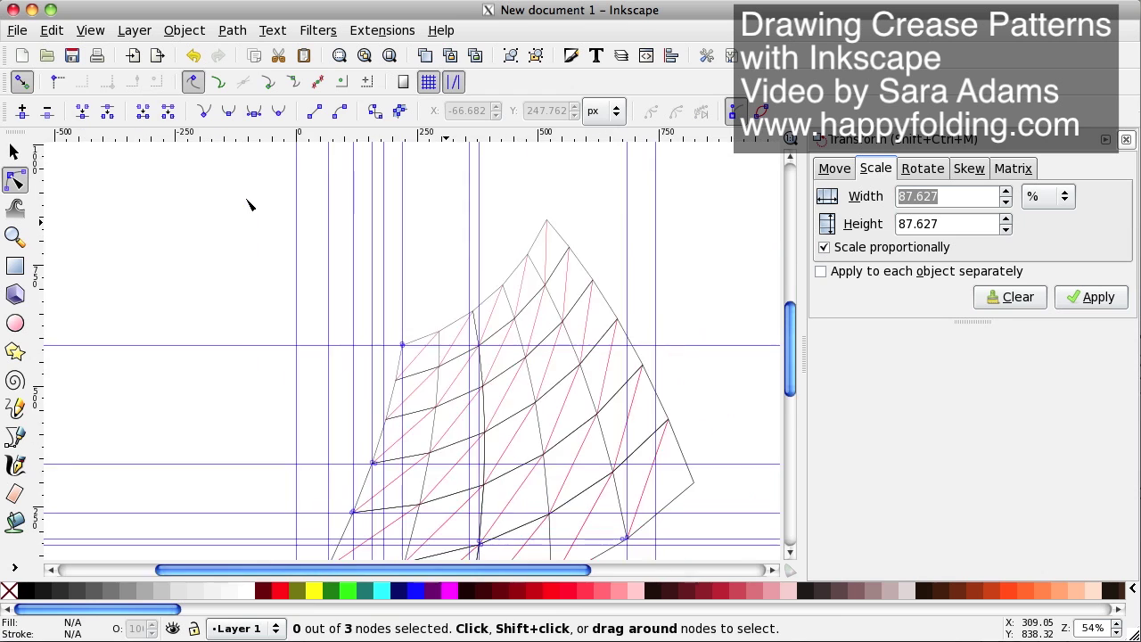
{"action": "left_click", "coordinate": [13, 151]}
{"action": "left_click_drag", "start_coordinate": [284, 282], "coordinate": [596, 493]}
Duplicate the crease pattern and move the copy aside to the upper right
{"action": "right_click", "coordinate": [511, 408]}
{"action": "left_click", "coordinate": [559, 542]}
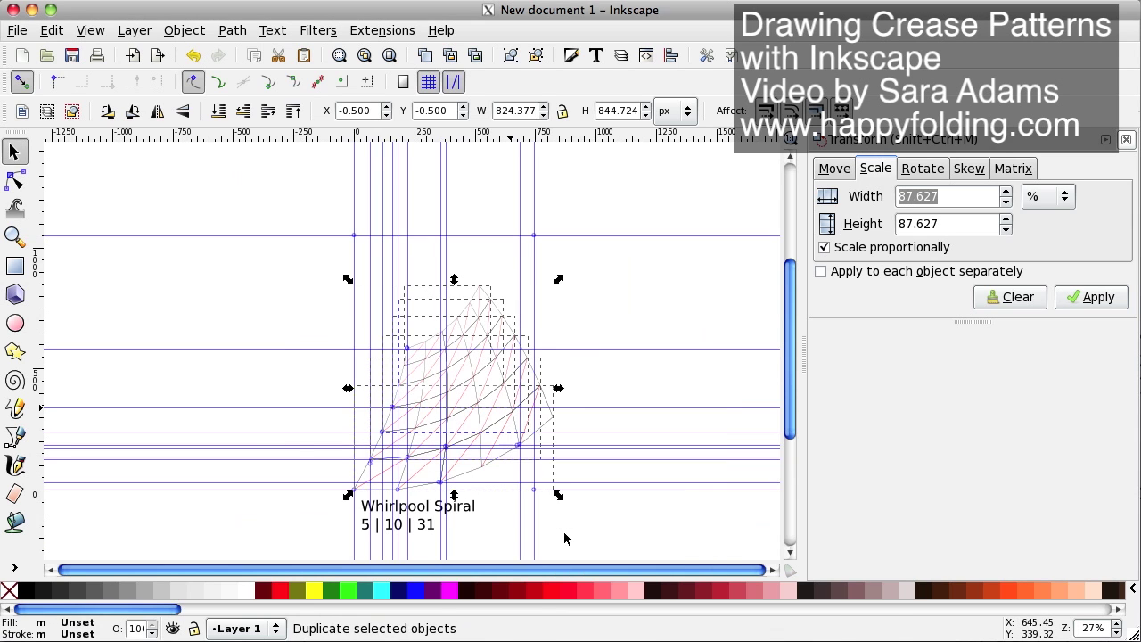
{"action": "left_click_drag", "start_coordinate": [476, 354], "coordinate": [675, 221]}
Scale the duplicate down by 87.627% four times
{"action": "left_click", "coordinate": [1096, 300]}
{"action": "left_click", "coordinate": [1095, 300]}
{"action": "left_click", "coordinate": [1095, 300]}
{"action": "left_click", "coordinate": [1095, 300]}
{"action": "left_click", "coordinate": [1095, 300]}
Rotate the duplicate by 3.5° four times
{"action": "left_click", "coordinate": [909, 168]}
{"action": "left_click", "coordinate": [1102, 300]}
{"action": "left_click", "coordinate": [1102, 300]}
{"action": "left_click", "coordinate": [1102, 300]}
{"action": "left_click", "coordinate": [1103, 300]}
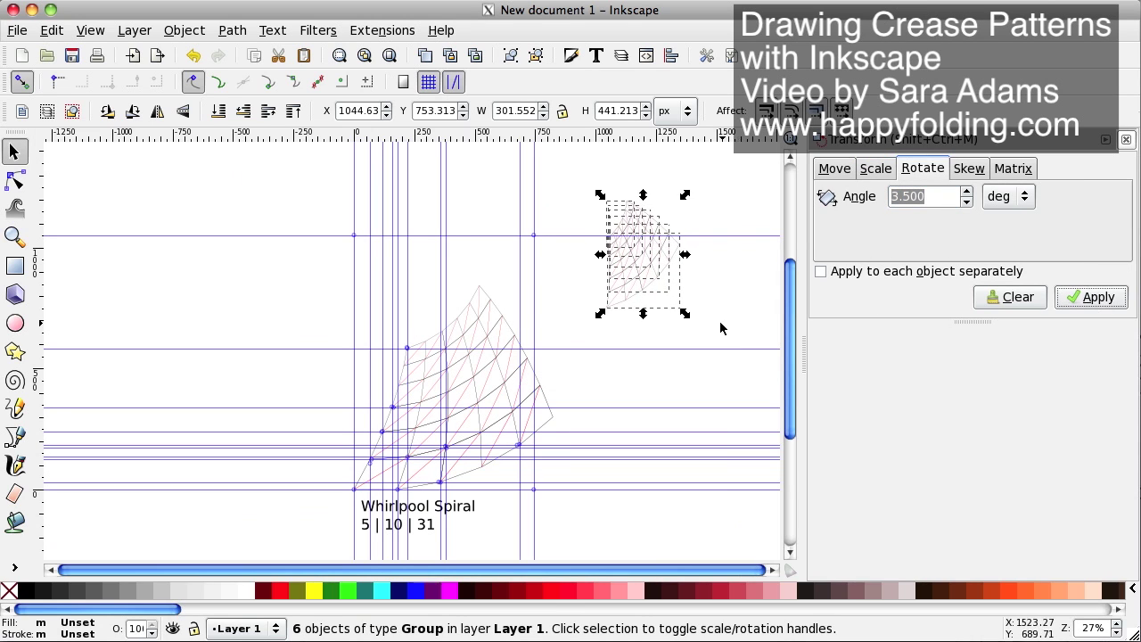
Snap the rotated copy onto the newest guide crossing atop the pattern and check alignment
{"action": "left_click_drag", "start_coordinate": [643, 265], "coordinate": [439, 305]}
{"action": "key", "text": "plus"}
{"action": "key", "text": "plus"}
{"action": "key", "text": "plus"}
{"action": "key", "text": "plus"}
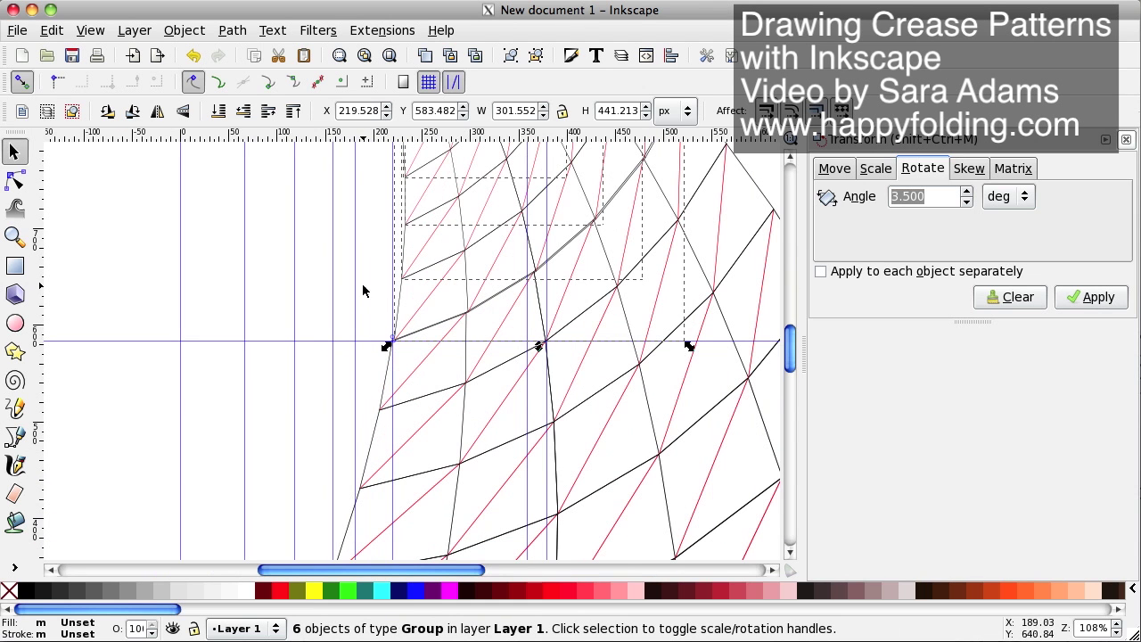
{"action": "left_click", "coordinate": [364, 290]}
{"action": "scroll", "coordinate": [400, 293], "scroll_direction": "up", "scroll_amount": 2}
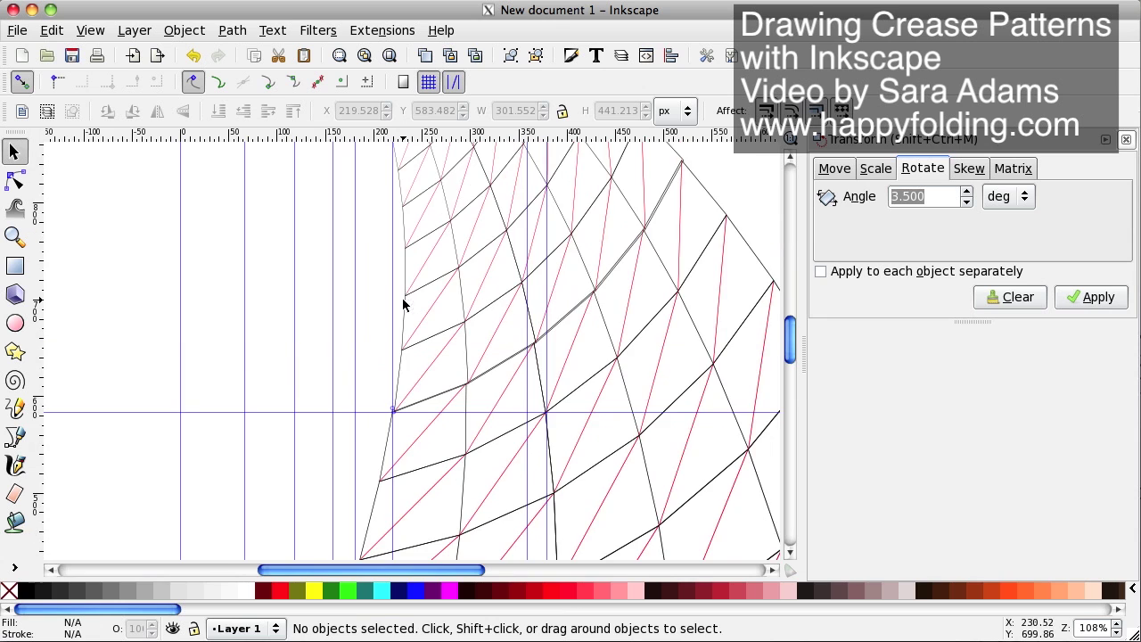
{"action": "scroll", "coordinate": [402, 299], "scroll_direction": "down", "scroll_amount": 1}
{"action": "scroll", "coordinate": [403, 305], "scroll_direction": "down", "scroll_amount": 3}
{"action": "scroll", "coordinate": [637, 318], "scroll_direction": "down", "scroll_amount": 2}
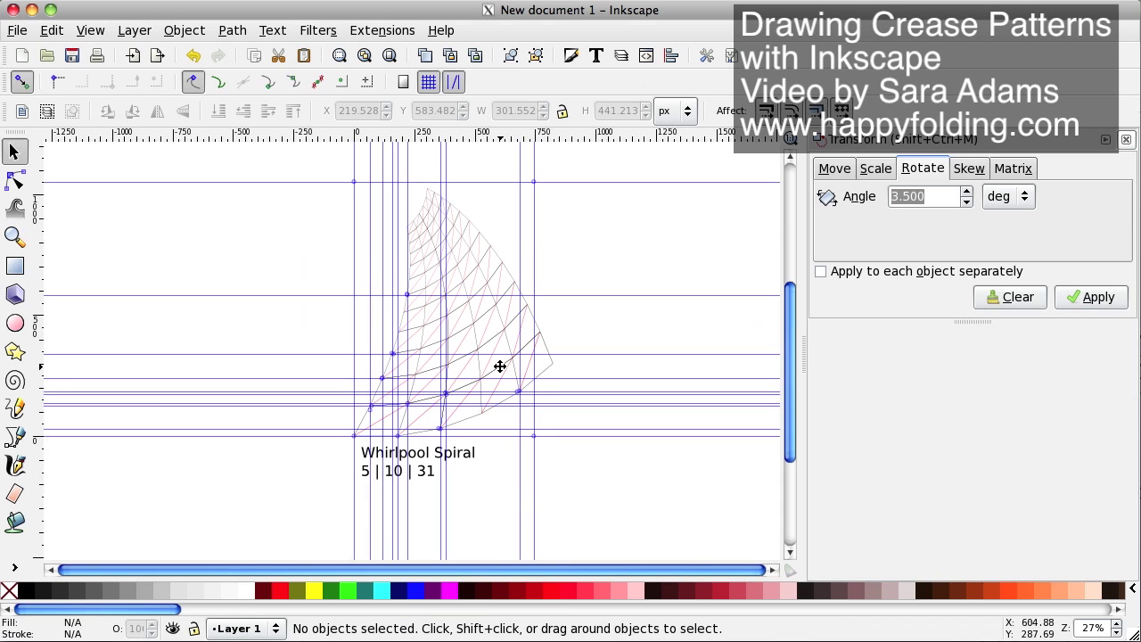
Turn off guide visibility with Shift+| and the View menu's Guides toggle
{"action": "key", "text": "shift"}
{"action": "key", "text": "shift+bar"}
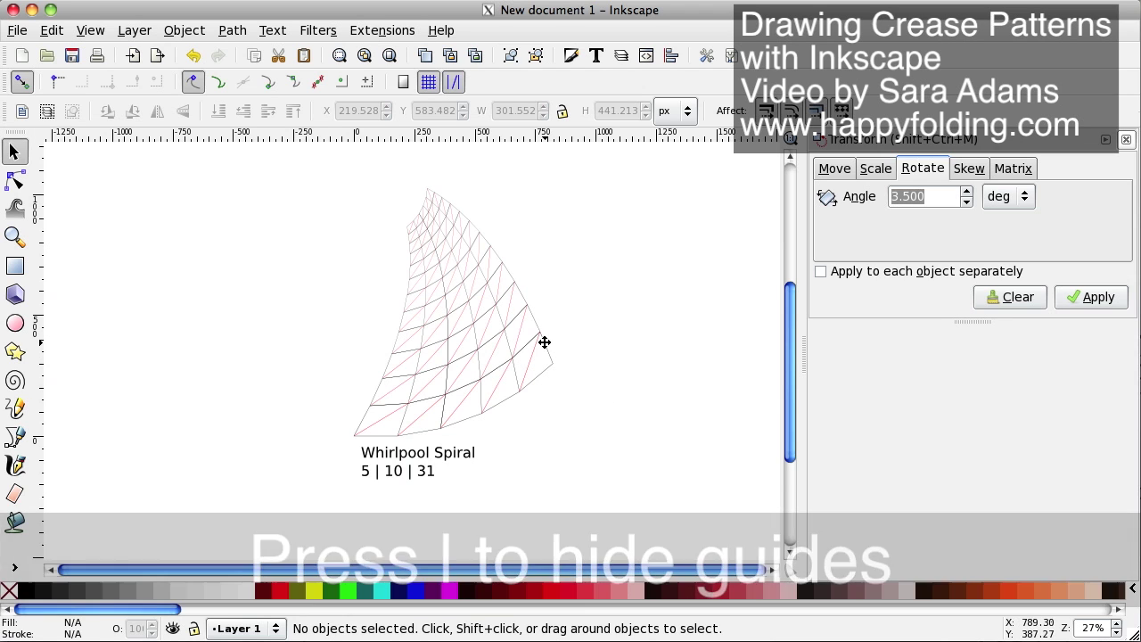
{"action": "key", "text": "shift+bar"}
{"action": "key", "text": "shift+bar"}
{"action": "key", "text": "shift+bar"}
{"action": "left_click", "coordinate": [90, 30]}
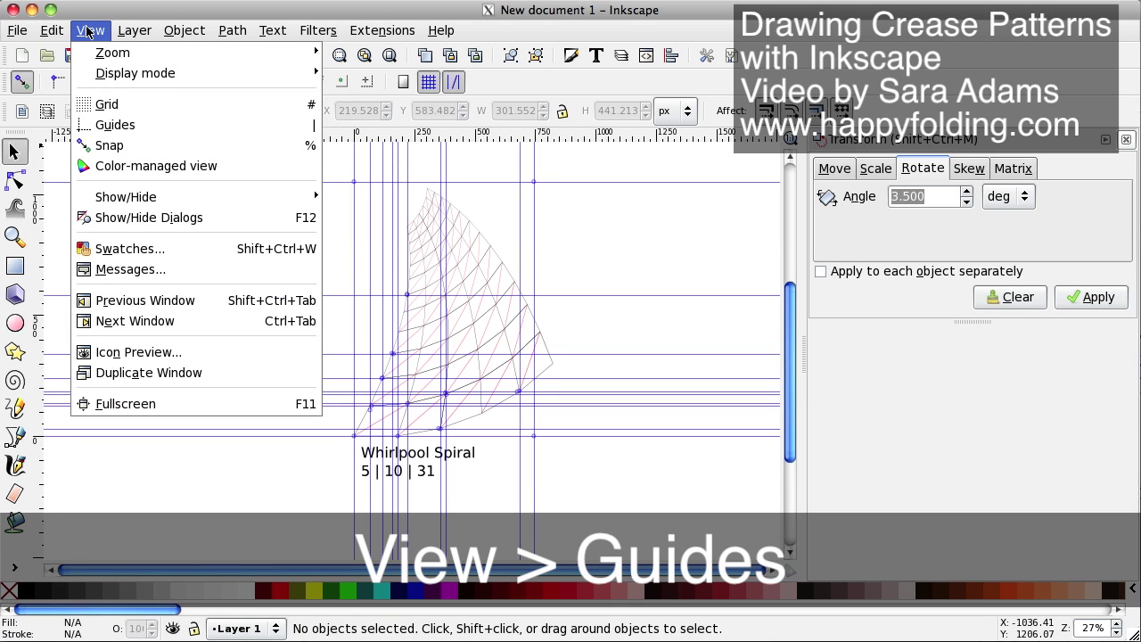
{"action": "left_click", "coordinate": [114, 126]}
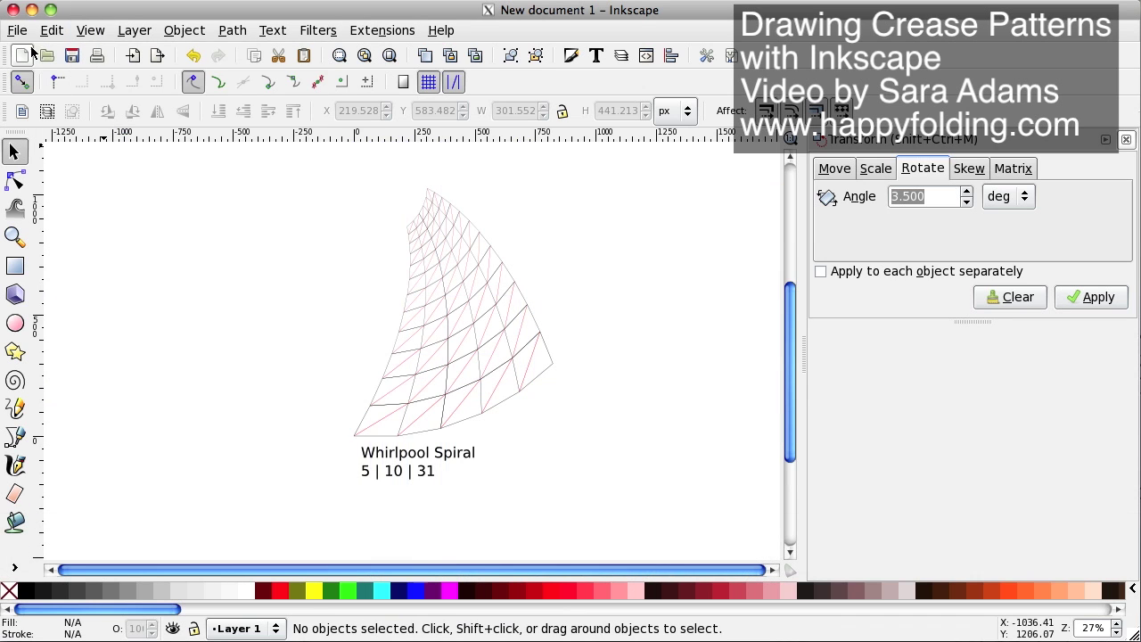
In Document Properties' Page settings, enable Show page border and Show border shadow
{"action": "left_click", "coordinate": [17, 30]}
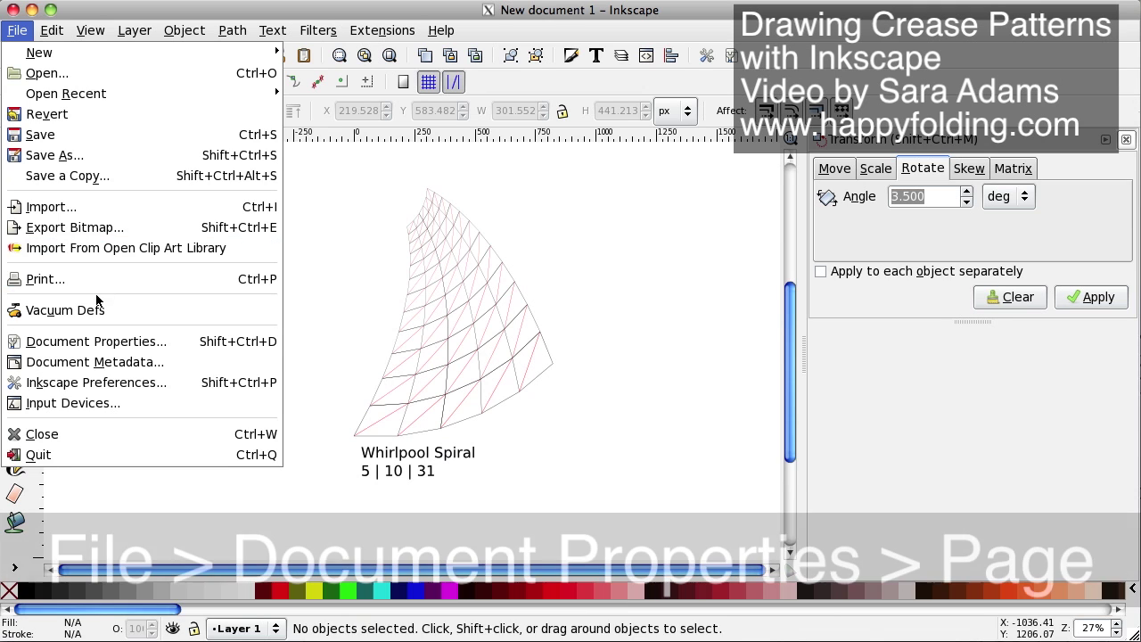
{"action": "left_click", "coordinate": [114, 341]}
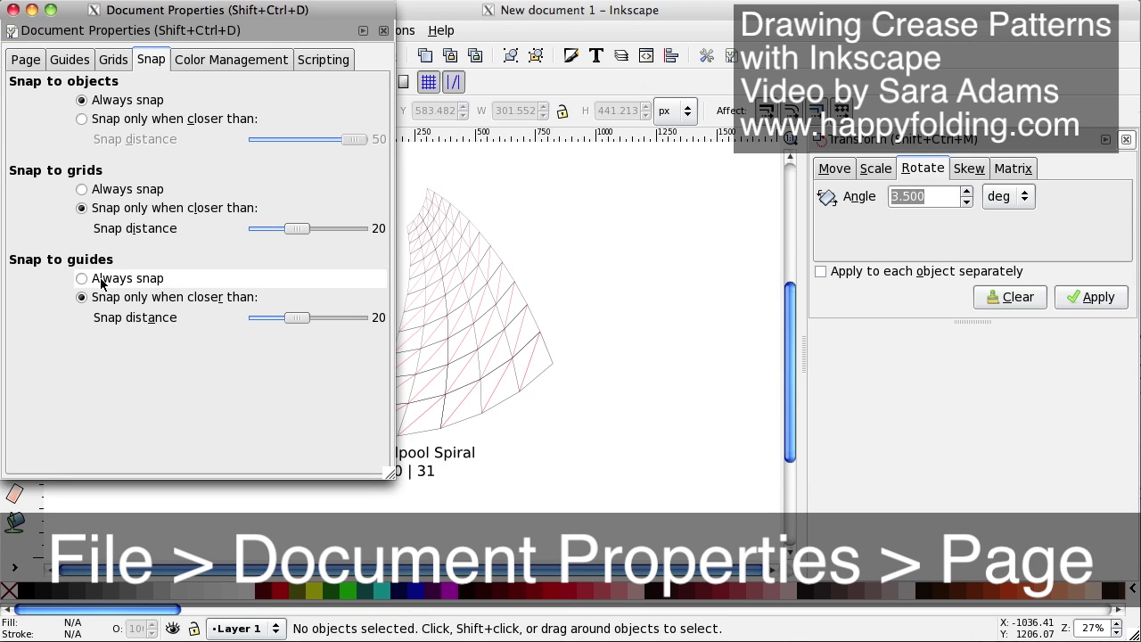
{"action": "left_click", "coordinate": [21, 57]}
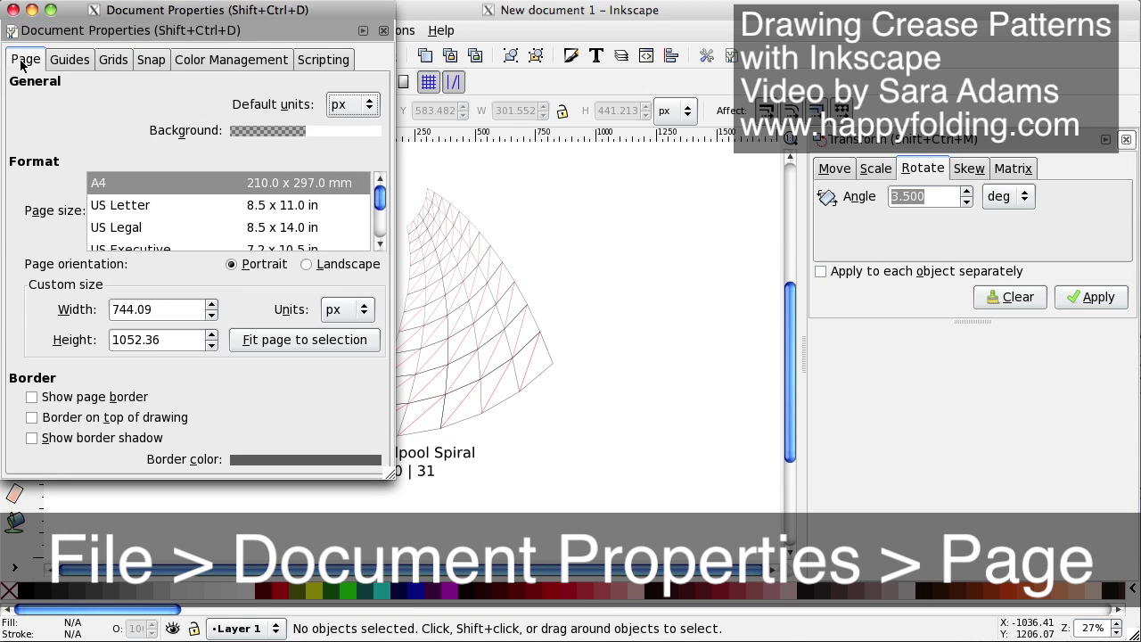
{"action": "left_click", "coordinate": [35, 401]}
{"action": "left_click", "coordinate": [34, 441]}
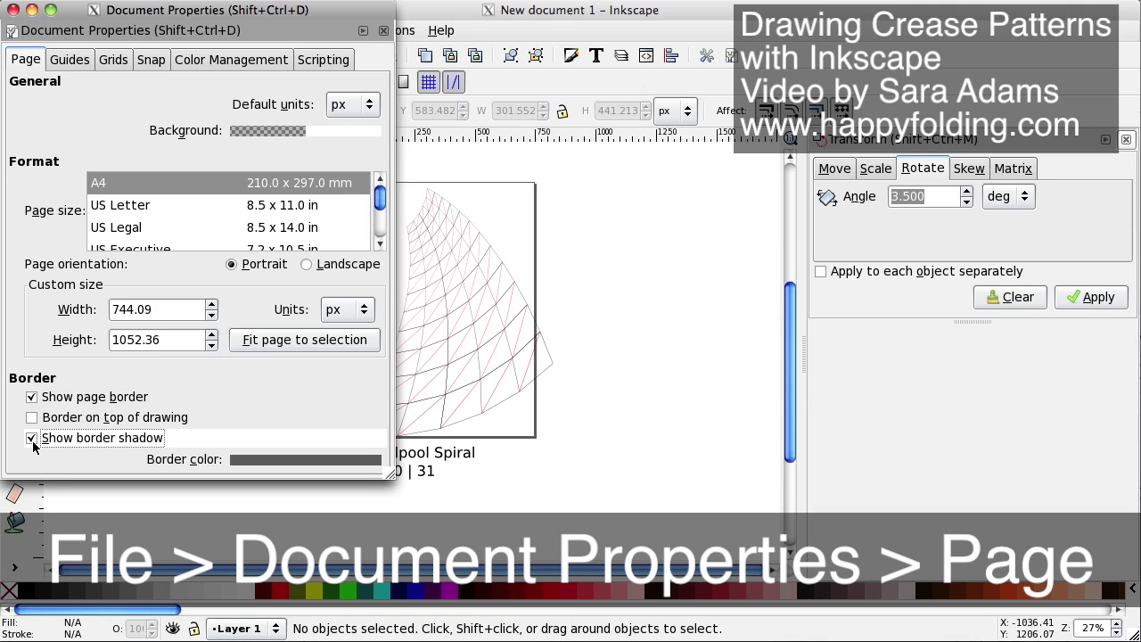
{"action": "left_click", "coordinate": [14, 11]}
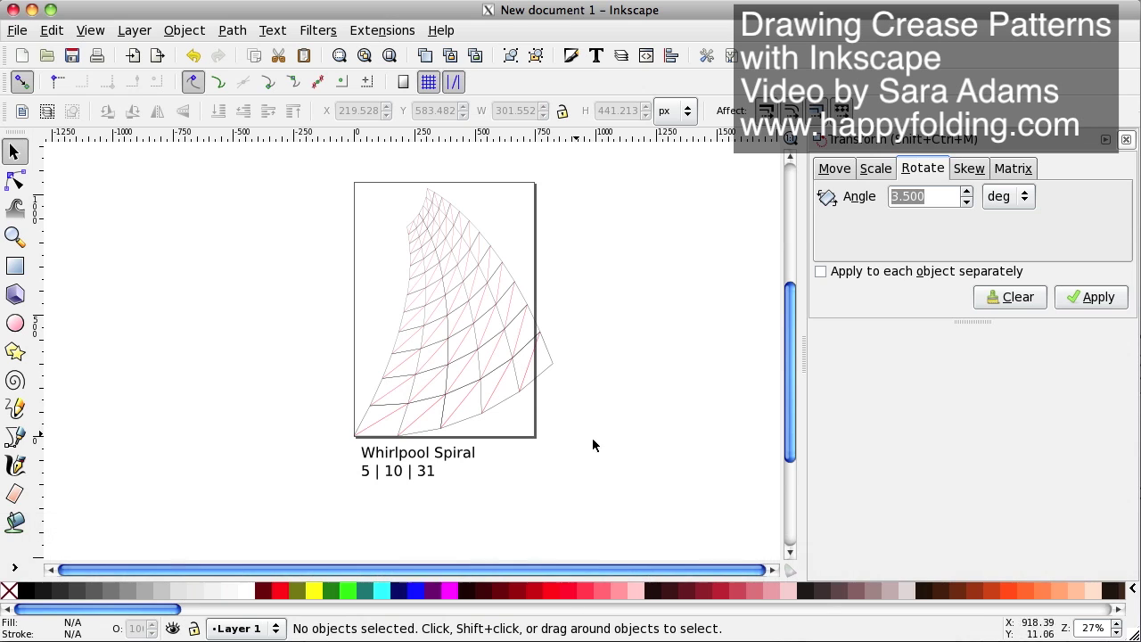
Select all pattern rows and Ctrl-scale them down proportionally to 680.533 × 846.311 px
{"action": "left_click_drag", "start_coordinate": [311, 157], "coordinate": [641, 442]}
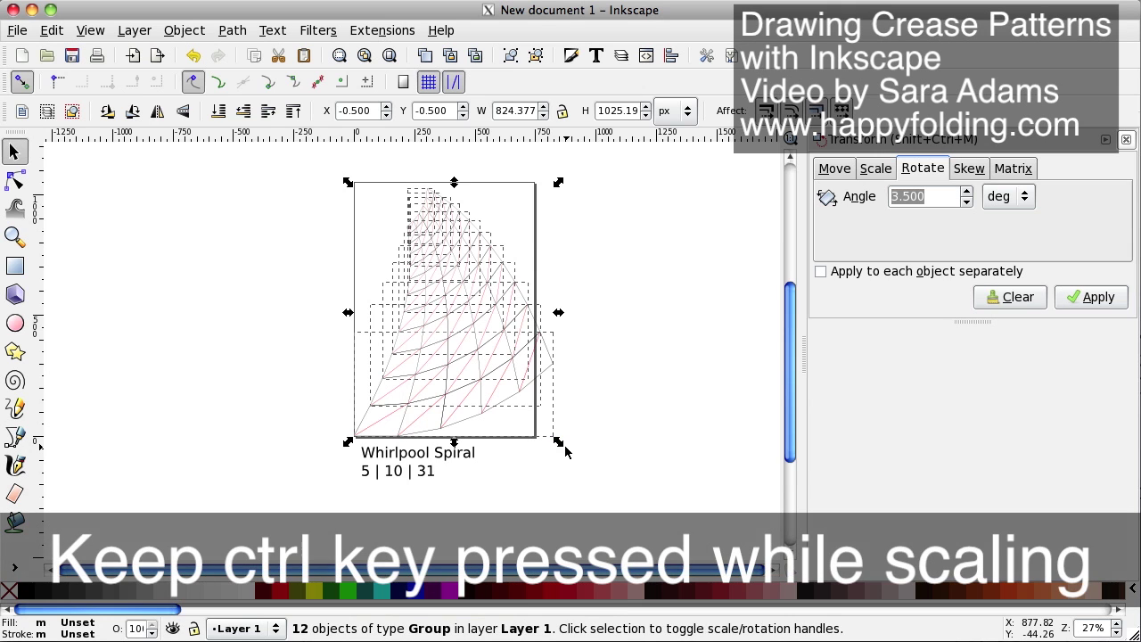
{"action": "key", "text": "ctrl"}
{"action": "left_click_drag", "start_coordinate": [560, 445], "coordinate": [525, 412]}
{"action": "left_click", "coordinate": [582, 373]}
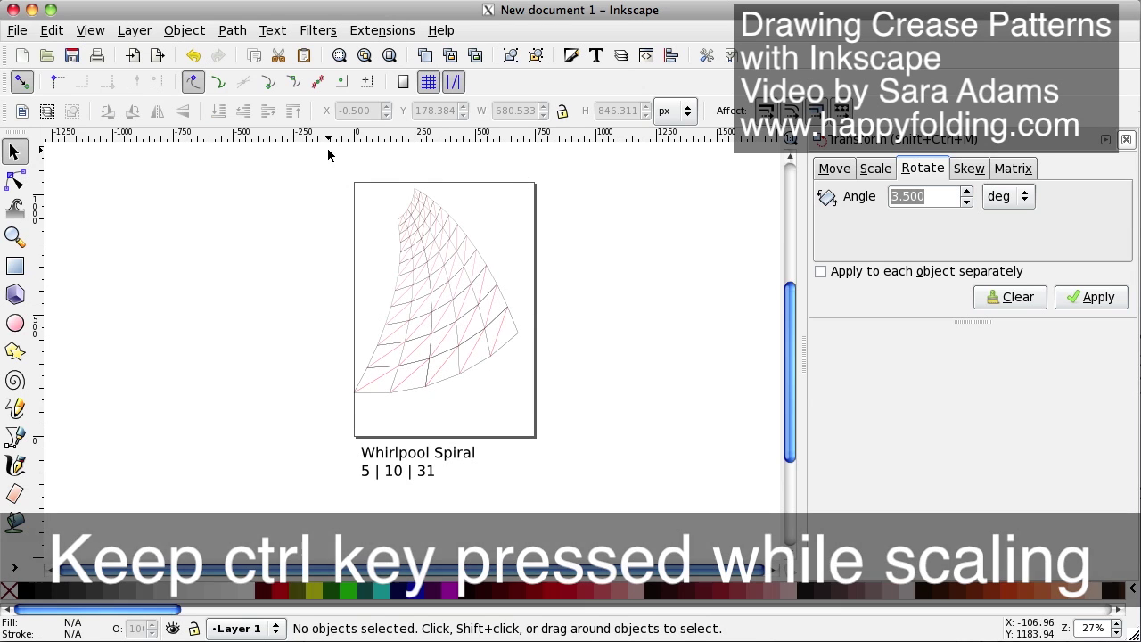
Reselect the 12 pattern groups and move them fully inside the page
{"action": "left_click_drag", "start_coordinate": [326, 152], "coordinate": [535, 424]}
{"action": "left_click_drag", "start_coordinate": [433, 323], "coordinate": [446, 338]}
{"action": "left_click", "coordinate": [711, 372]}
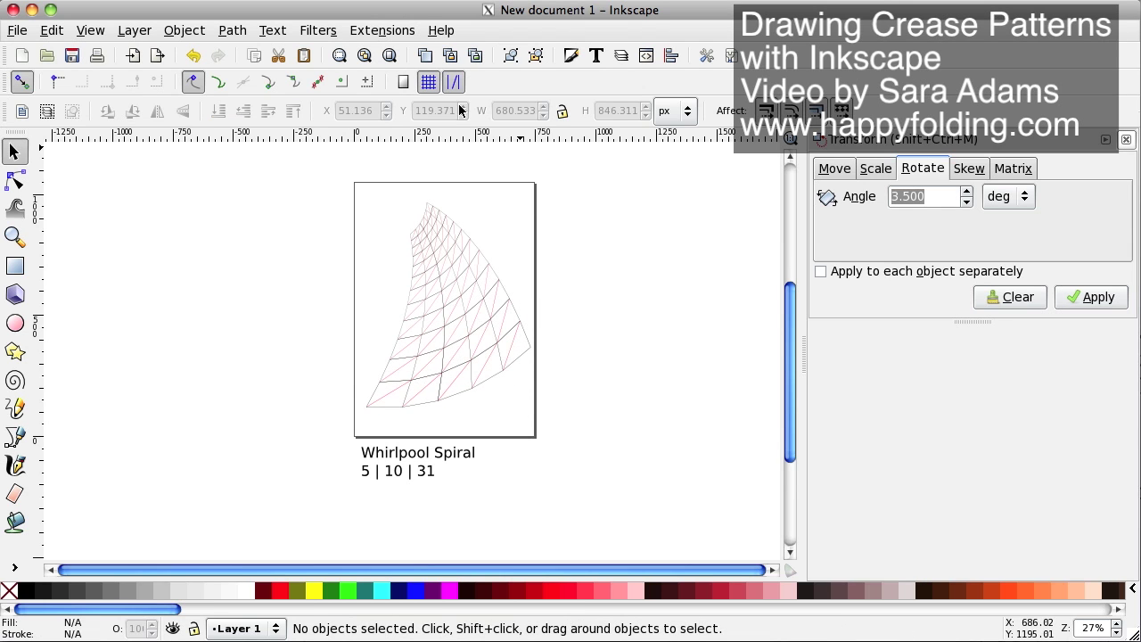